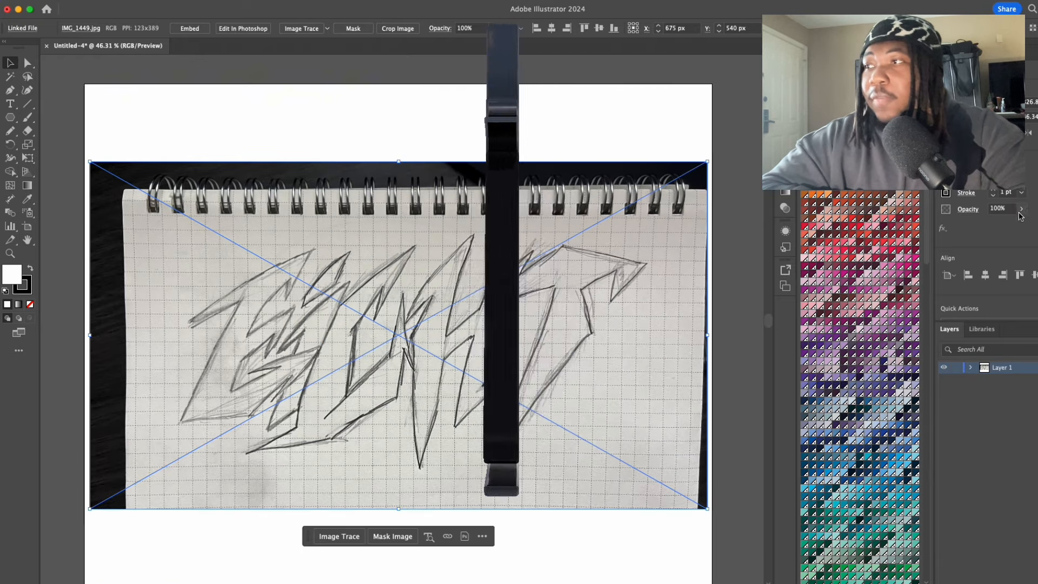
# Step: Lower the sketch image's opacity to 45% and add a new layer above it
pyautogui.click(1021, 208)
pyautogui.moveTo(1021, 223); pyautogui.dragTo(996, 227)
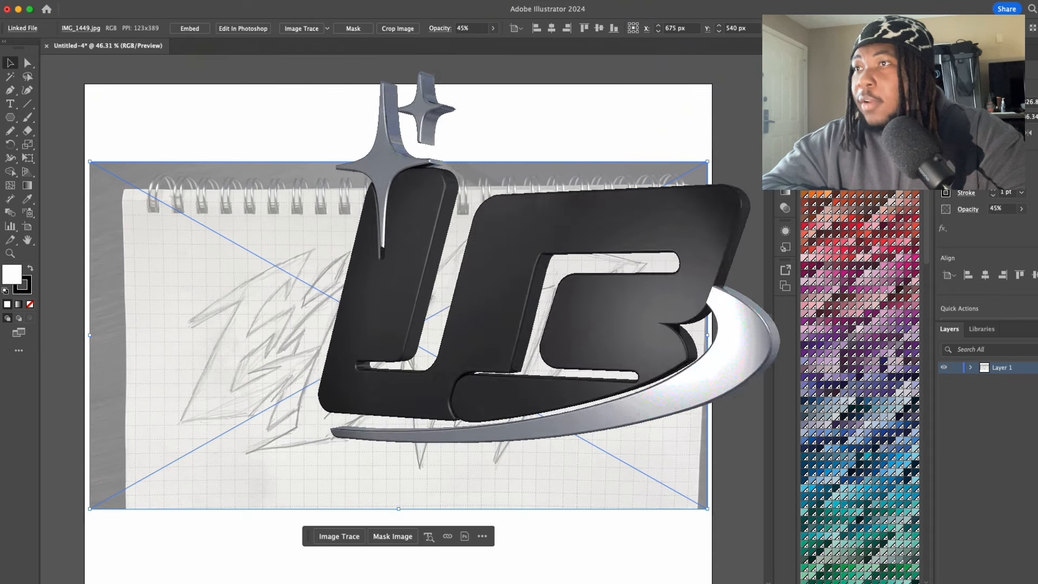
pyautogui.press('super+l')
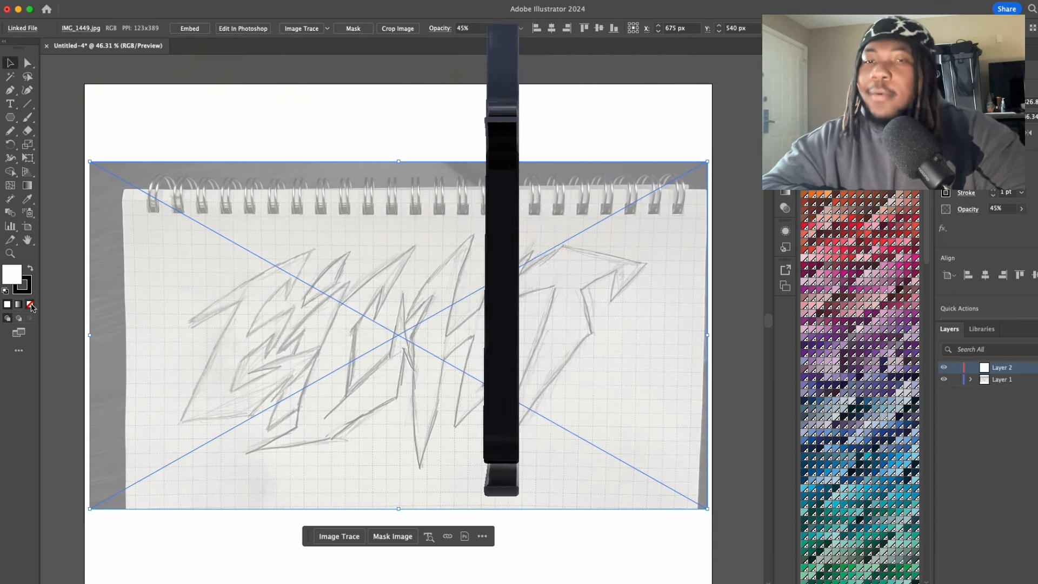
# Step: Trace the sketched letter E as a closed, straight-edged Pen tool path with no fill
pyautogui.click(30, 304)
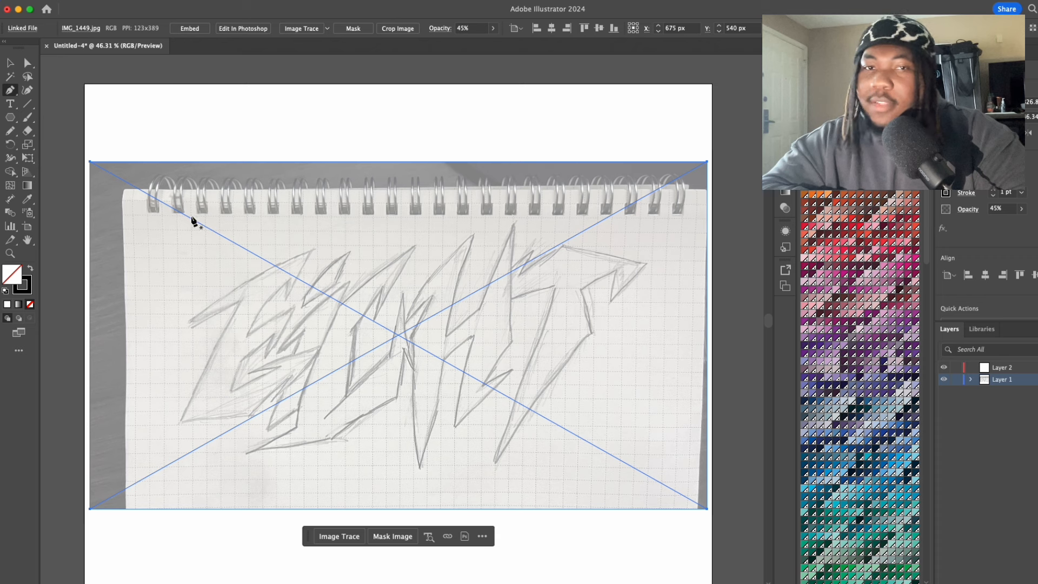
pyautogui.click(180, 418)
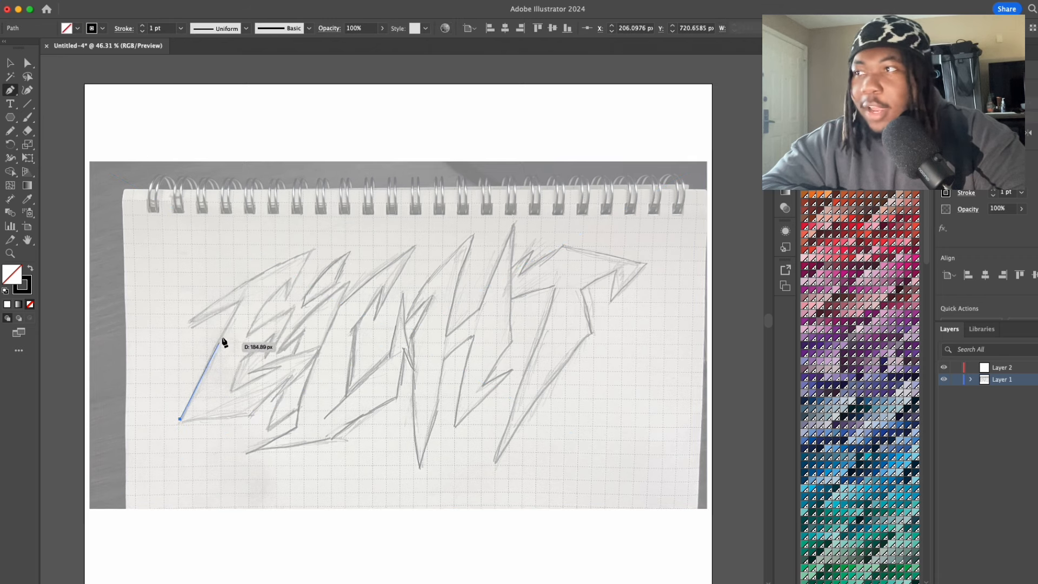
pyautogui.click(241, 301)
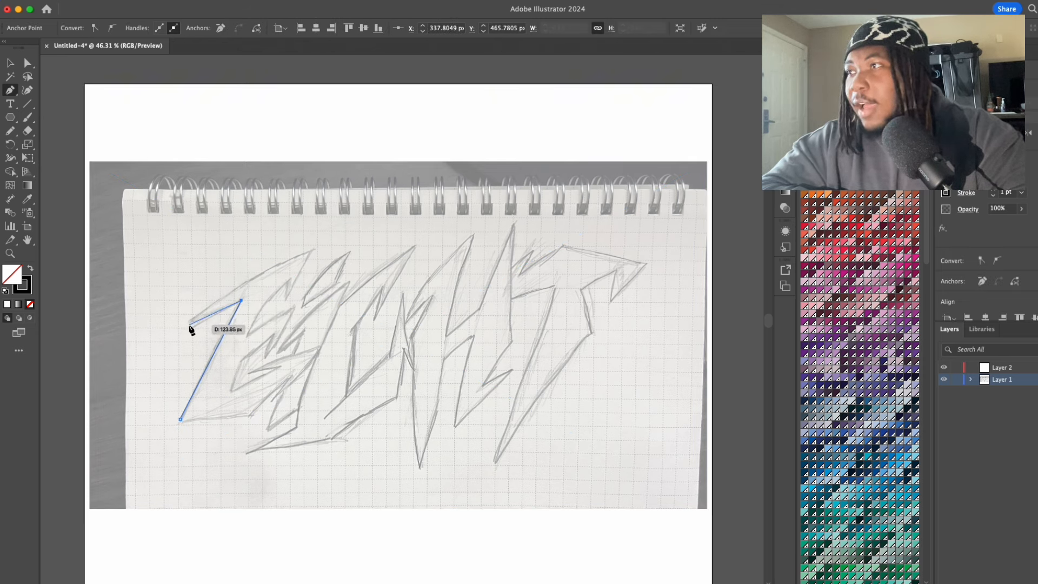
pyautogui.click(287, 298)
pyautogui.scroll(5, 288, 297)
pyautogui.click(293, 250)
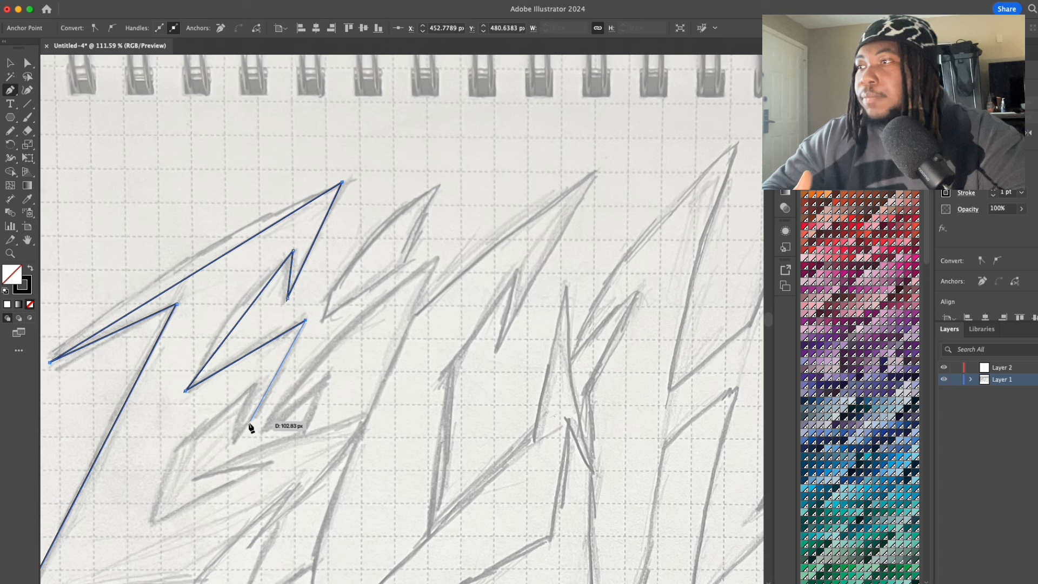
pyautogui.click(252, 388)
pyautogui.scroll(-3, 251, 373)
pyautogui.hscroll(-2, 251, 373)
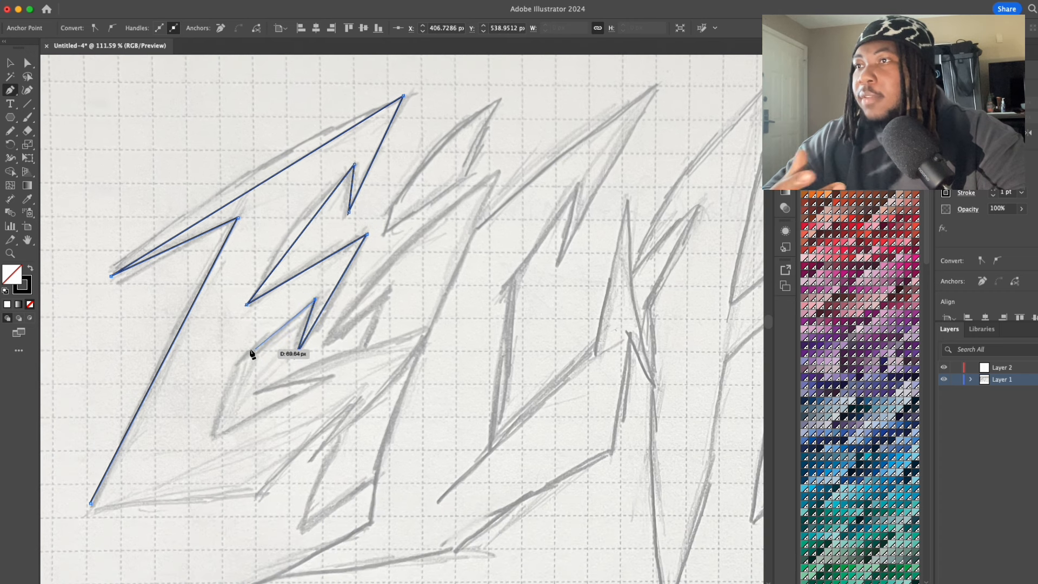
pyautogui.click(231, 369)
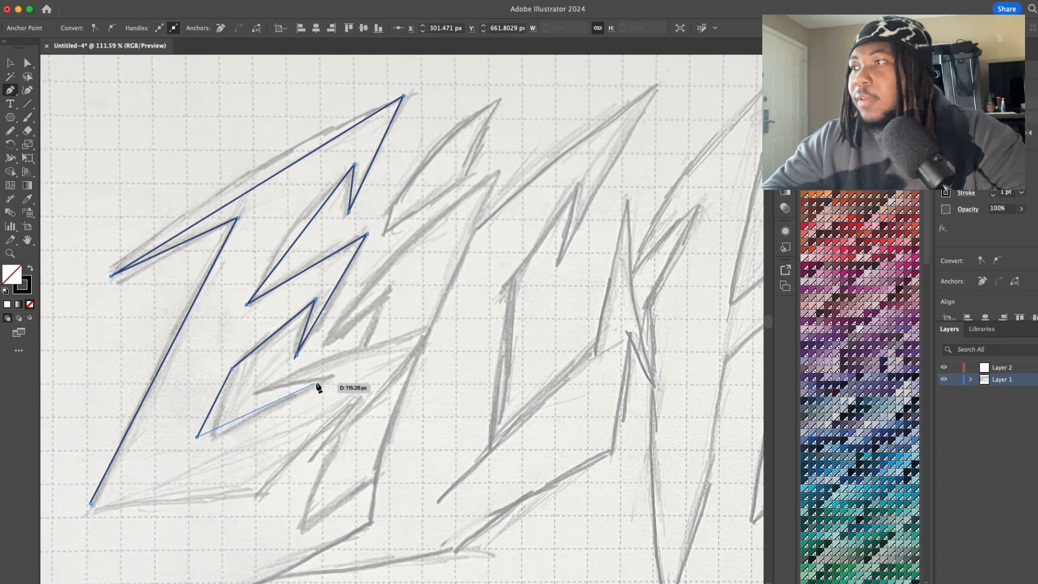
pyautogui.click(431, 325)
pyautogui.click(310, 470)
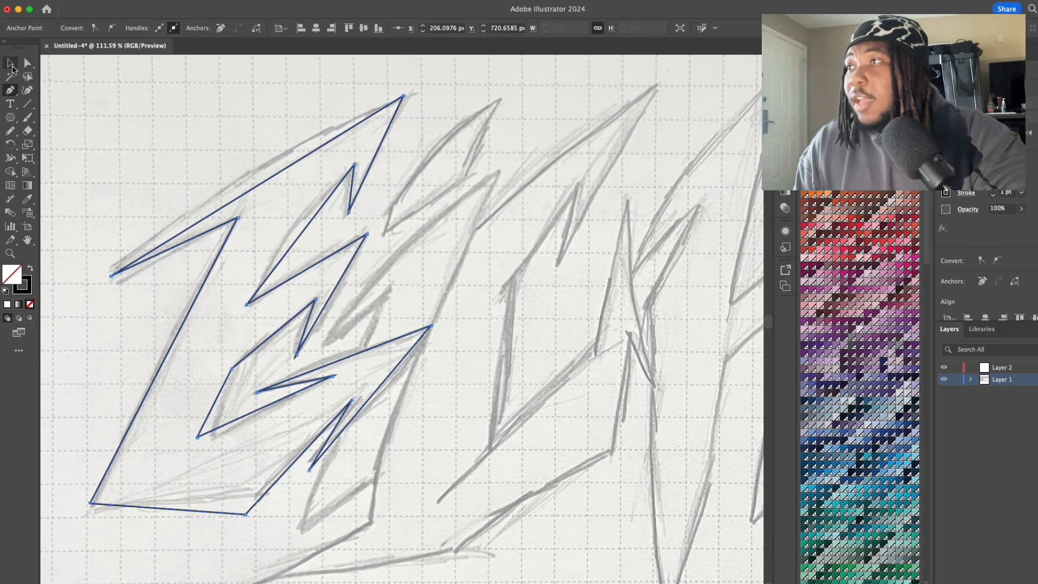
# Step: Move the traced E outline to Layer 2 and hide Layer 1 with the sketch
pyautogui.click(11, 64)
pyautogui.scroll(-5, 148, 216)
pyautogui.scroll(5, 150, 216)
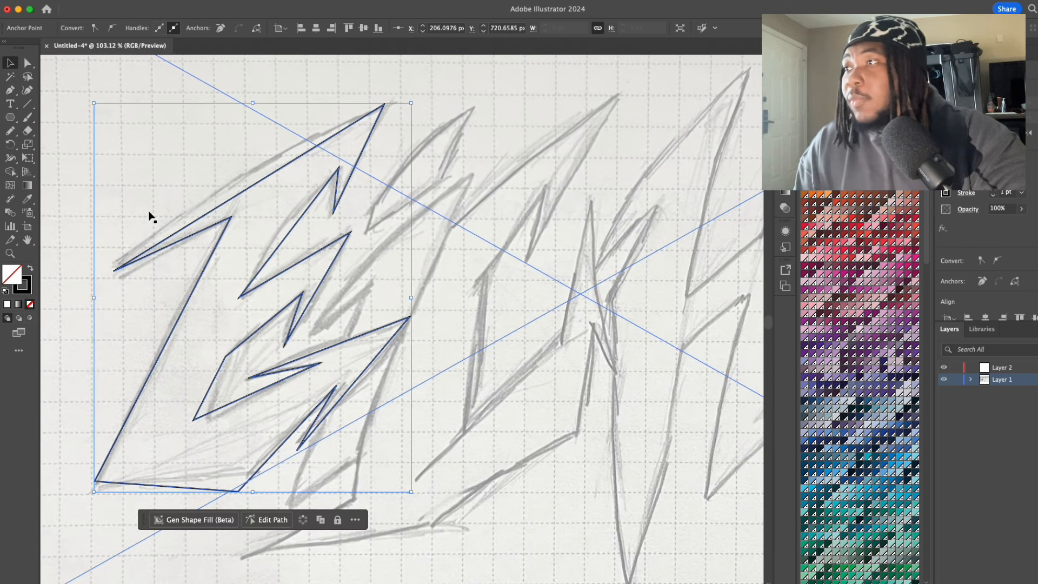
pyautogui.scroll(-3, 148, 215)
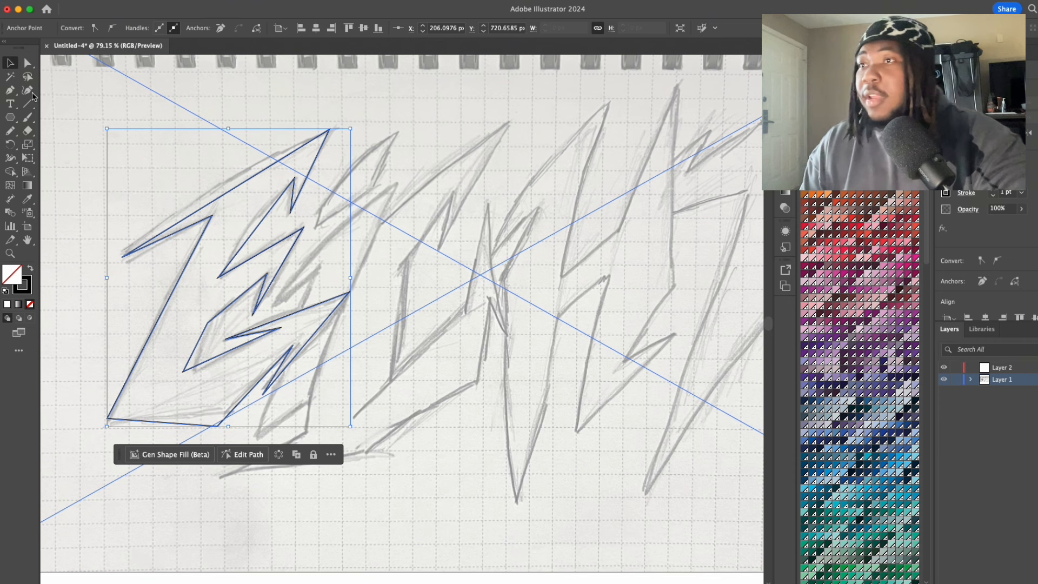
pyautogui.scroll(-3, 218, 108)
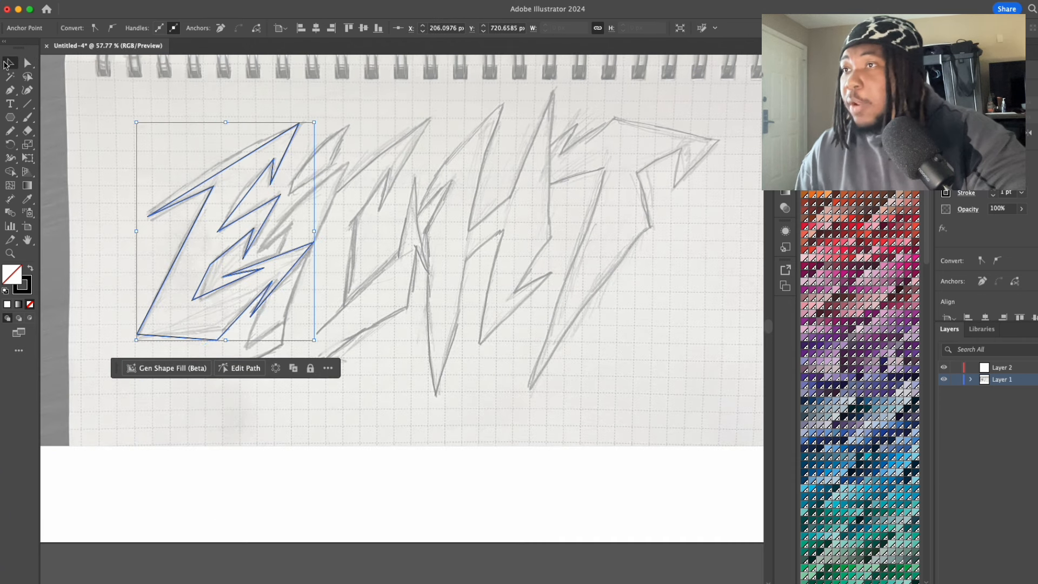
pyautogui.click(281, 475)
pyautogui.scroll(-3, 281, 475)
pyautogui.click(943, 378)
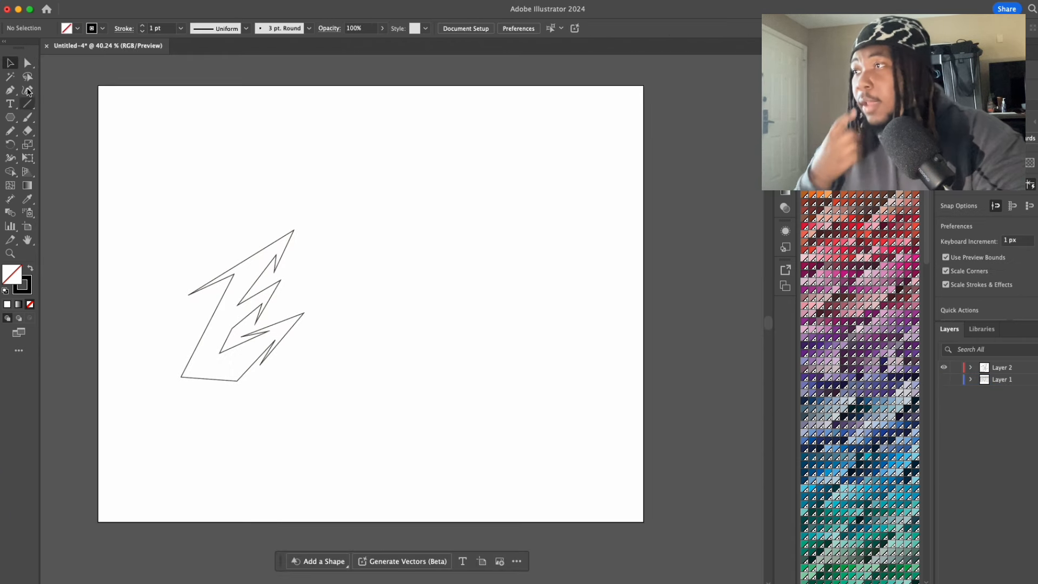
# Step: Try moving the E, H and T outlines upward one at a time, undoing each move
pyautogui.scroll(3, 185, 236)
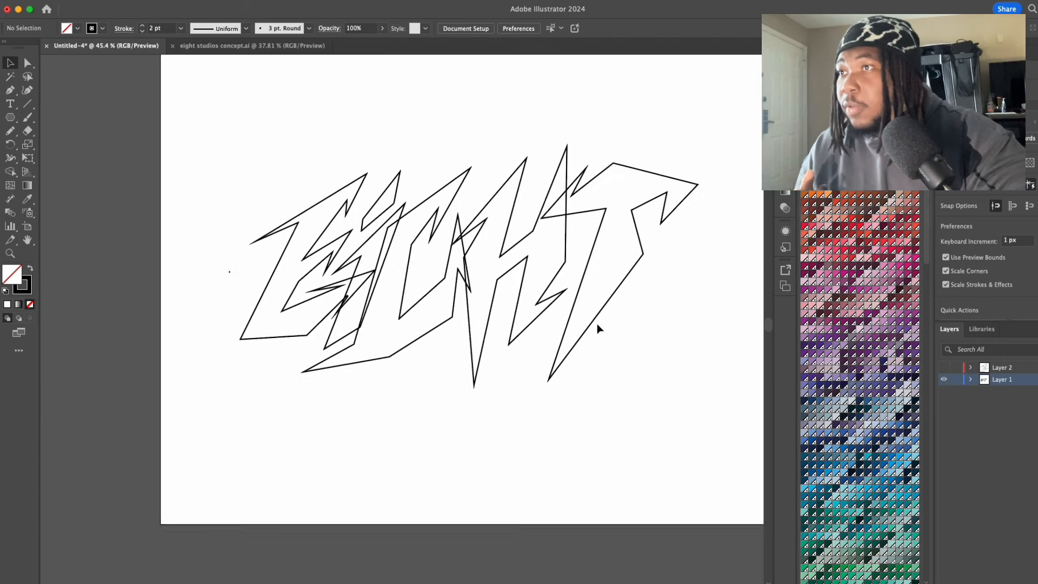
pyautogui.scroll(2, 597, 330)
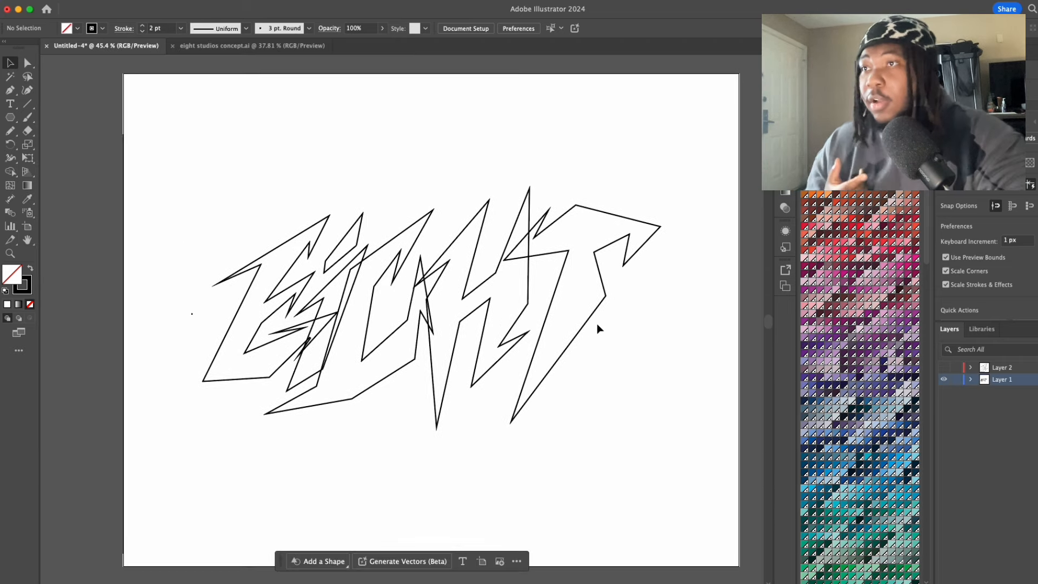
pyautogui.click(289, 247)
pyautogui.moveTo(281, 243); pyautogui.dragTo(226, 176)
pyautogui.press('super+z')
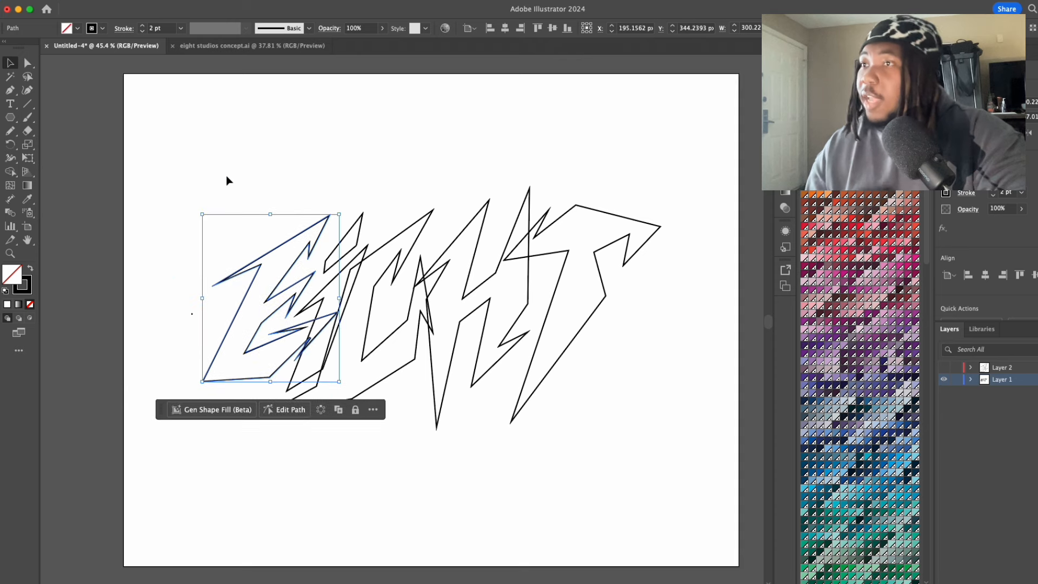
pyautogui.click(406, 232)
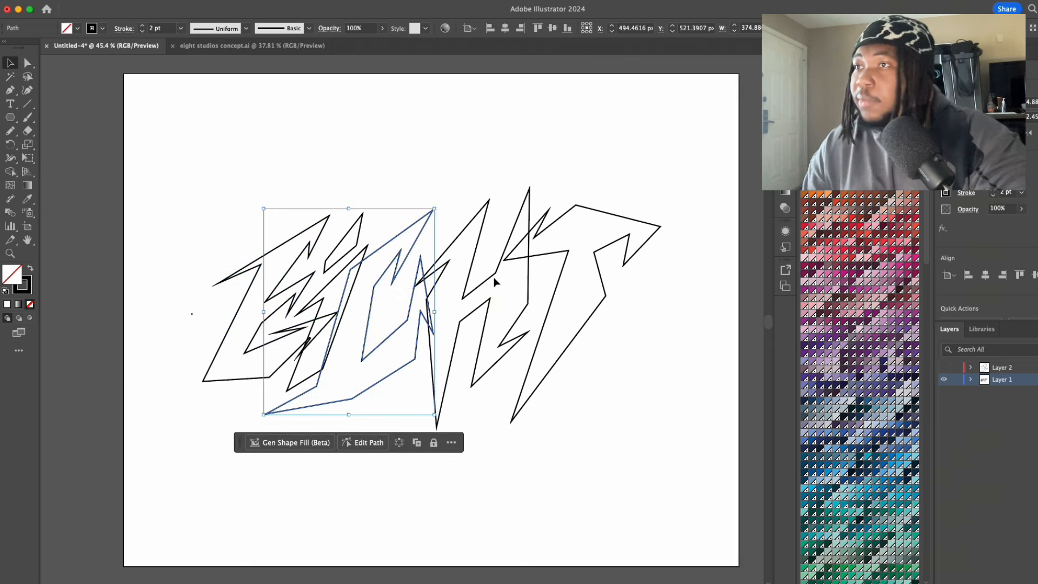
pyautogui.moveTo(495, 282); pyautogui.dragTo(484, 163)
pyautogui.press('super+z')
pyautogui.moveTo(605, 212); pyautogui.dragTo(606, 128)
pyautogui.press('super+z')
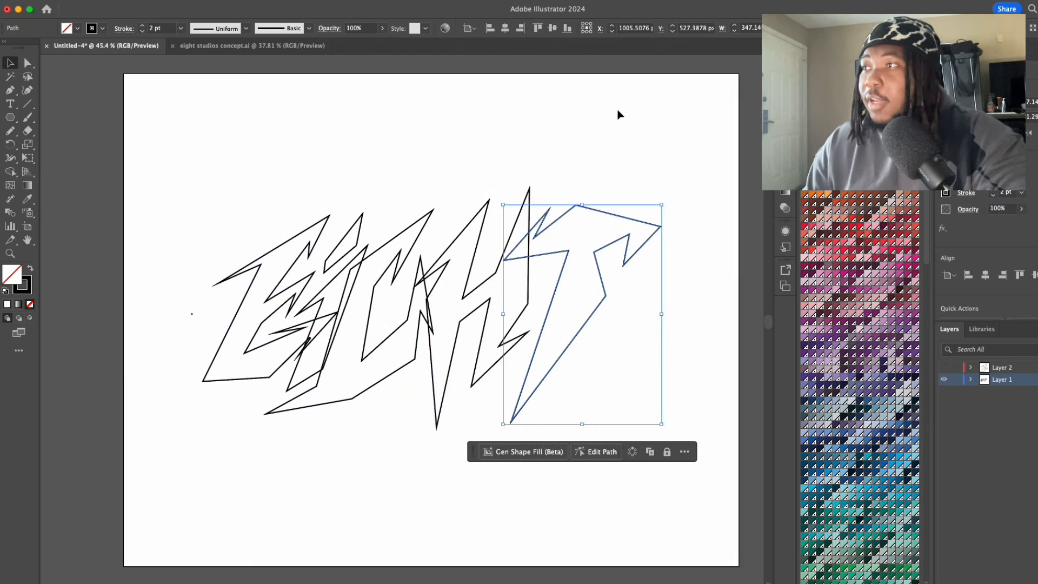
# Step: Give all the EIGHT letter outlines a black fill and a white 1 pt stroke
pyautogui.click(595, 133)
pyautogui.click(252, 288)
pyautogui.moveTo(226, 162); pyautogui.dragTo(562, 379)
pyautogui.click(6, 292)
pyautogui.click(31, 268)
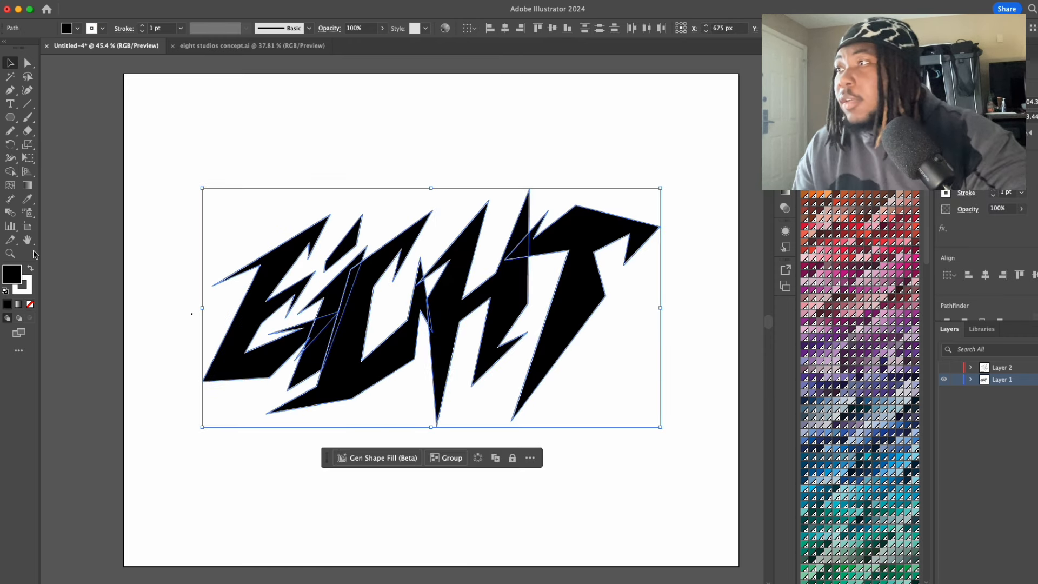
pyautogui.click(394, 127)
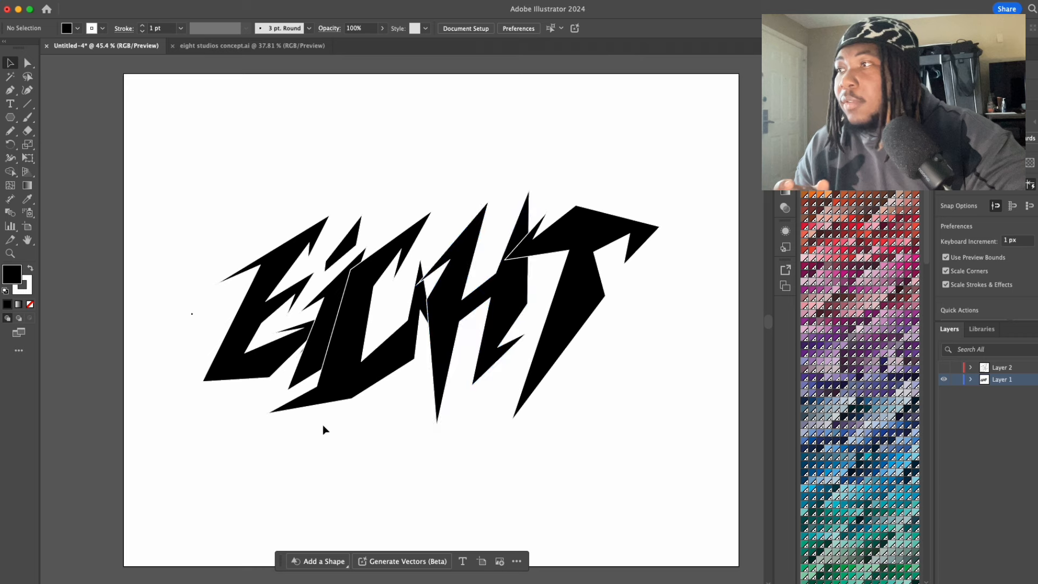
# Step: Tighten the lettering by moving the T left over the H, the G right and down, and both pieces of the I slightly down
pyautogui.click(274, 361)
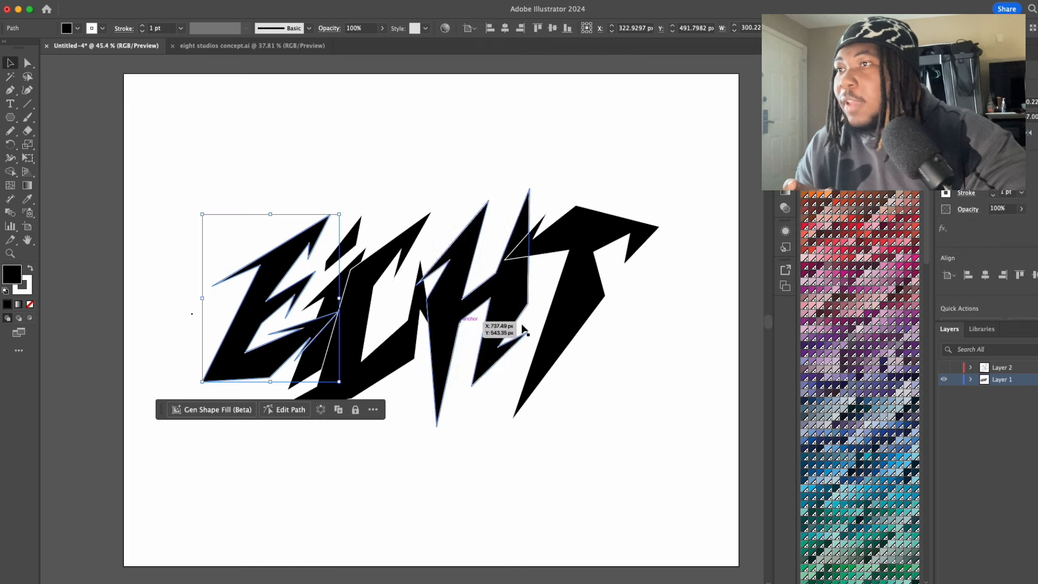
pyautogui.click(481, 292)
pyautogui.moveTo(583, 276); pyautogui.dragTo(545, 280)
pyautogui.moveTo(386, 343); pyautogui.dragTo(398, 361)
pyautogui.moveTo(322, 368); pyautogui.dragTo(321, 376)
pyautogui.keyDown('shift'); pyautogui.click(352, 239); pyautogui.keyUp('shift')
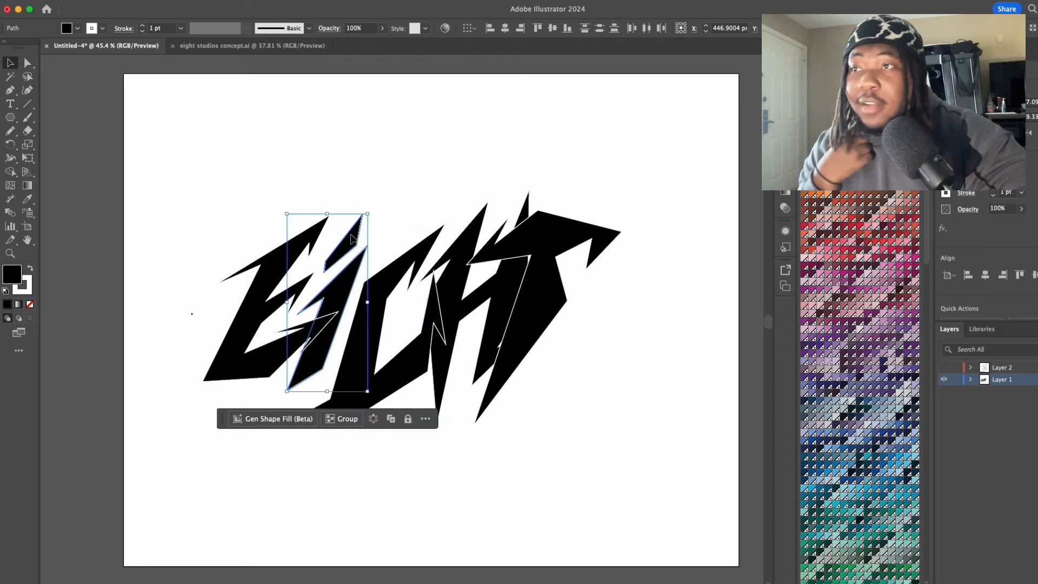
pyautogui.moveTo(346, 241); pyautogui.dragTo(352, 265)
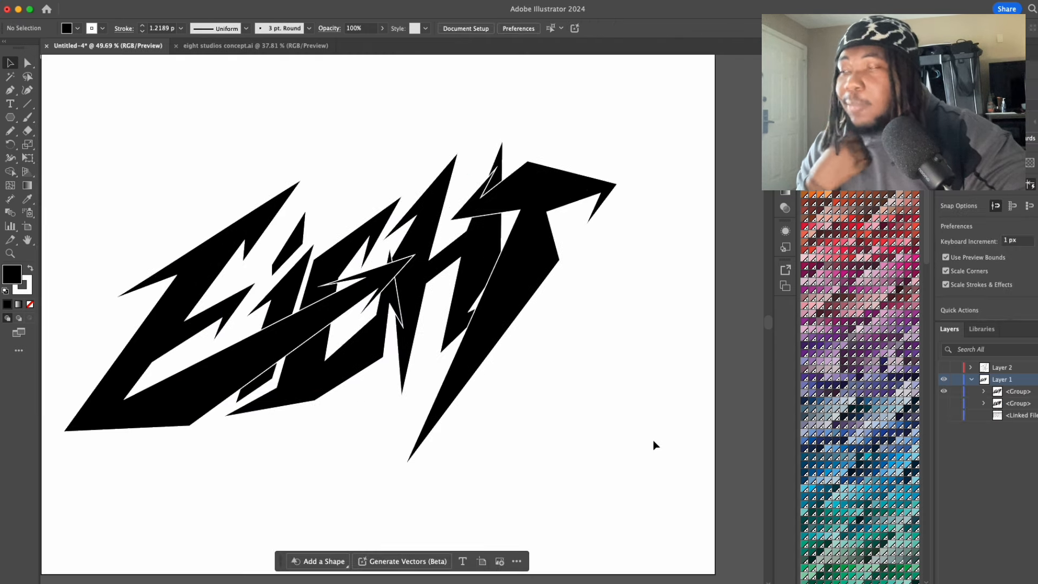
# Step: Move the black lettering group slightly up and to the right on the artboard
pyautogui.hscroll(-3, 653, 442)
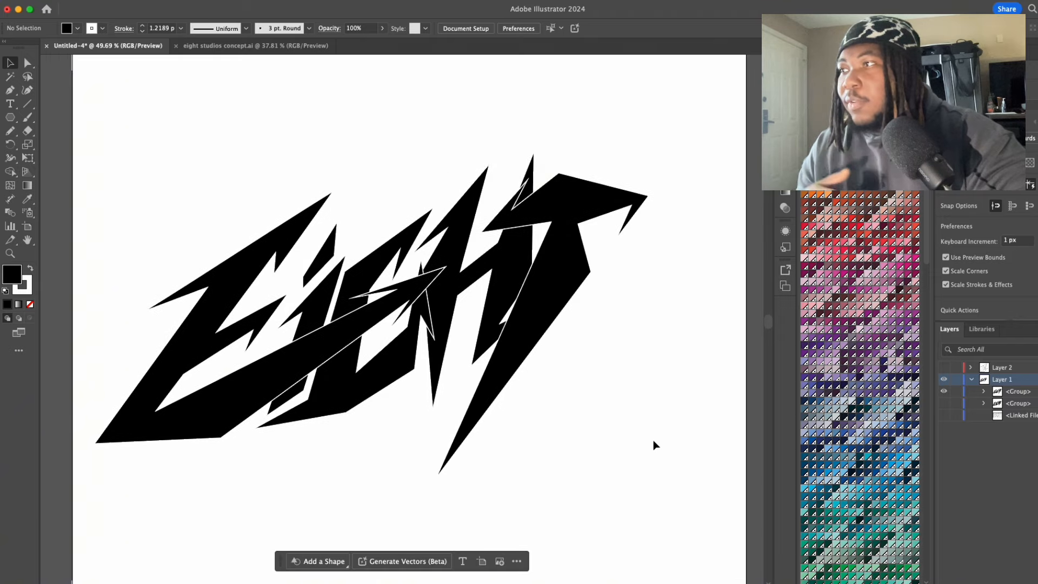
pyautogui.moveTo(551, 264); pyautogui.dragTo(580, 250)
pyautogui.click(394, 84)
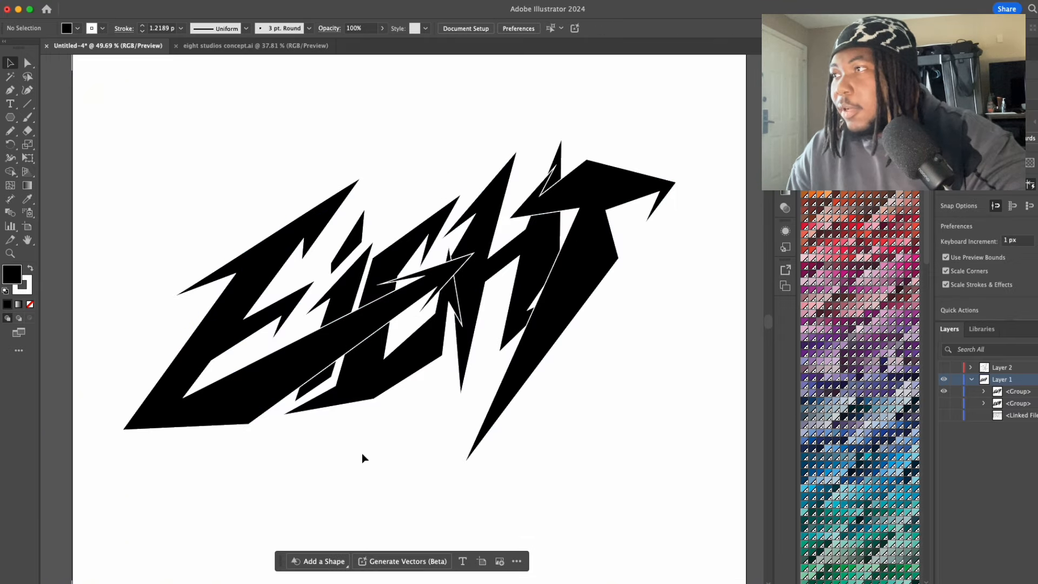
pyautogui.hscroll(2, 406, 423)
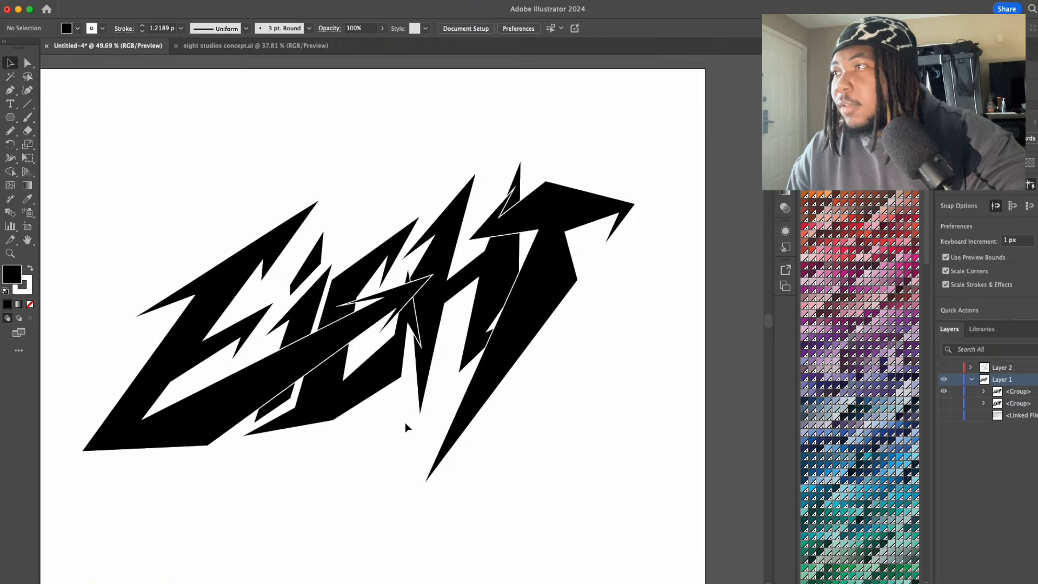
# Step: Fill the lettering group with yellow and set its white stroke to 3 pt, aligned to the outside
pyautogui.click(579, 202)
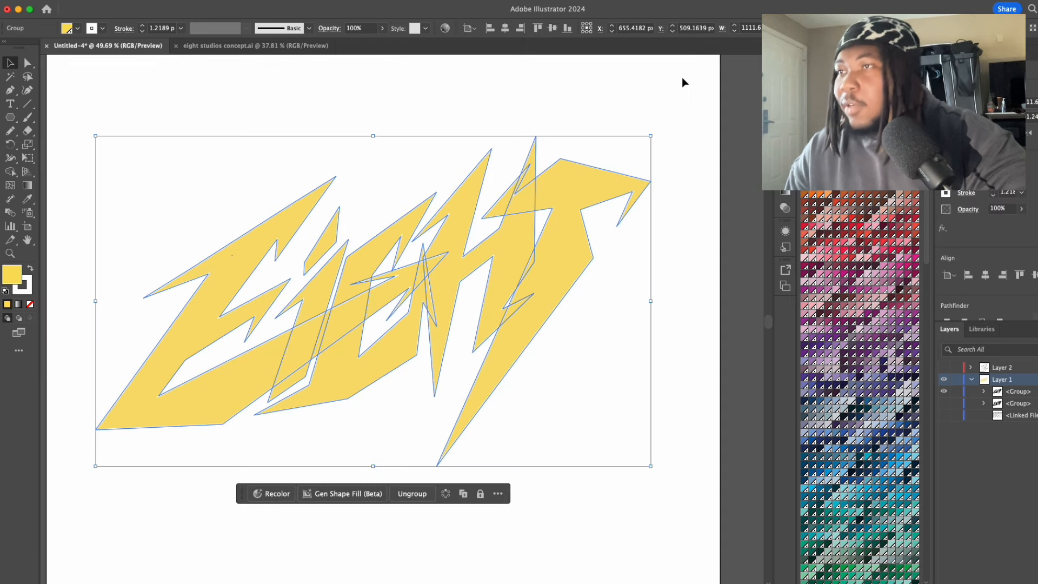
pyautogui.click(678, 90)
pyautogui.click(567, 187)
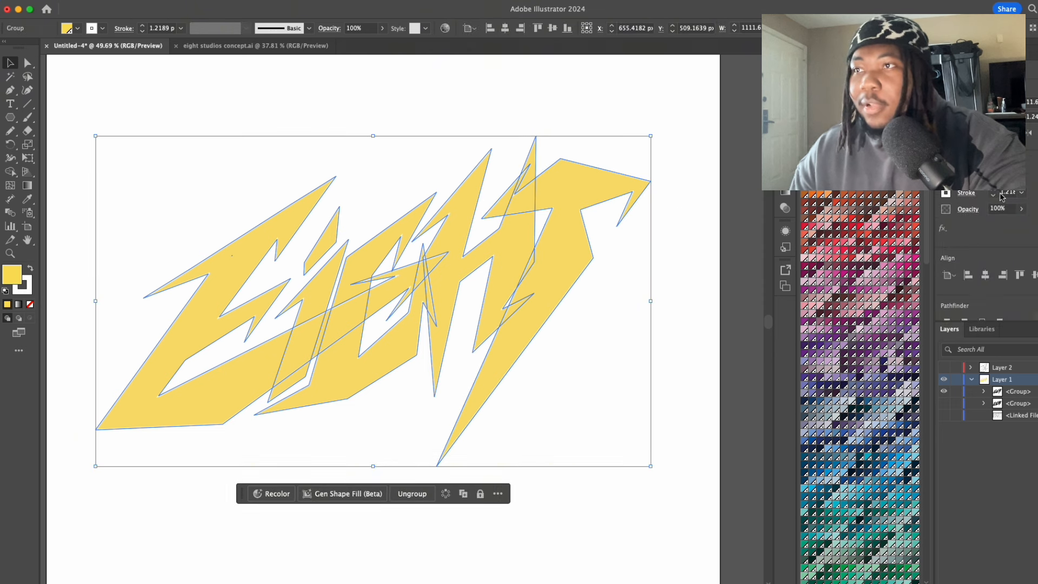
pyautogui.click(966, 192)
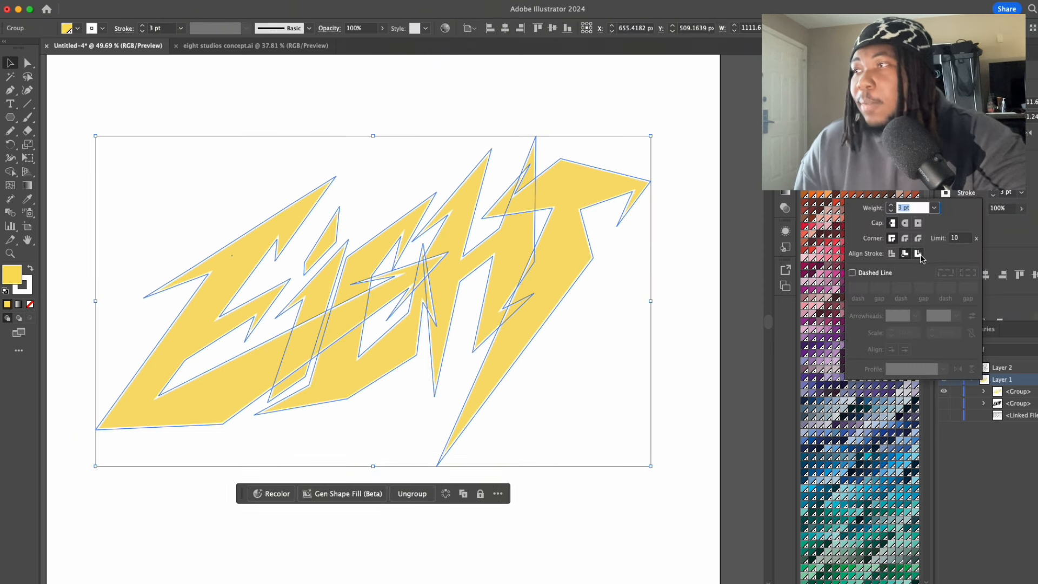
pyautogui.click(916, 253)
pyautogui.click(714, 329)
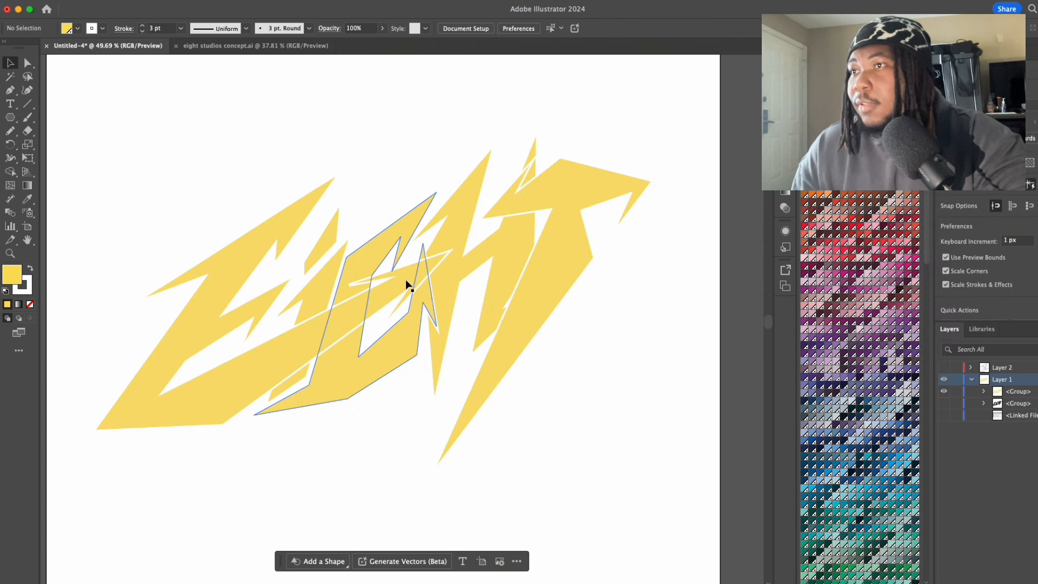
# Step: Increase the lettering group's stroke weight to 4 pt
pyautogui.press('super+a')
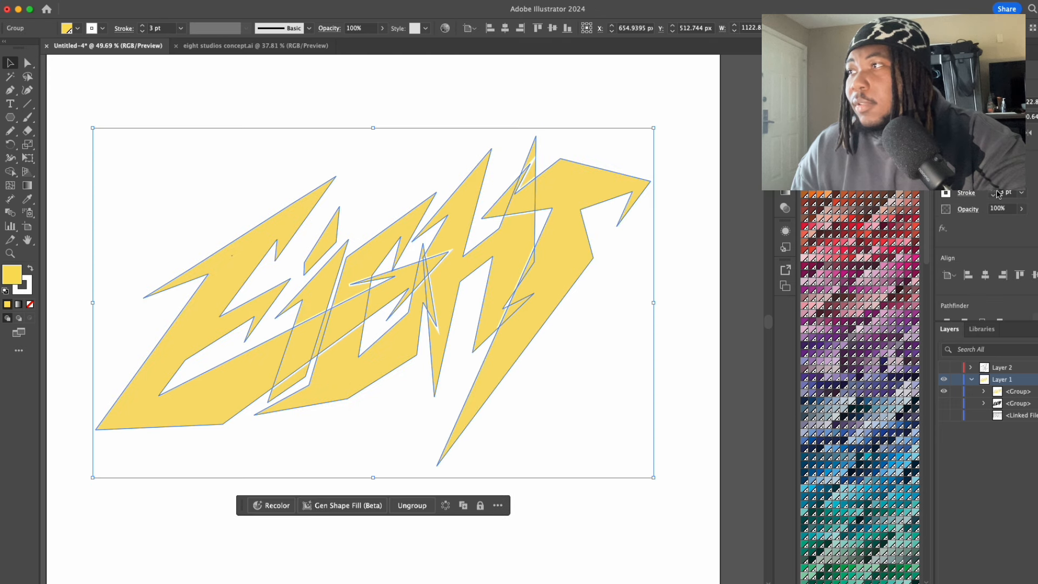
pyautogui.click(744, 308)
pyautogui.hscroll(-2, 528, 435)
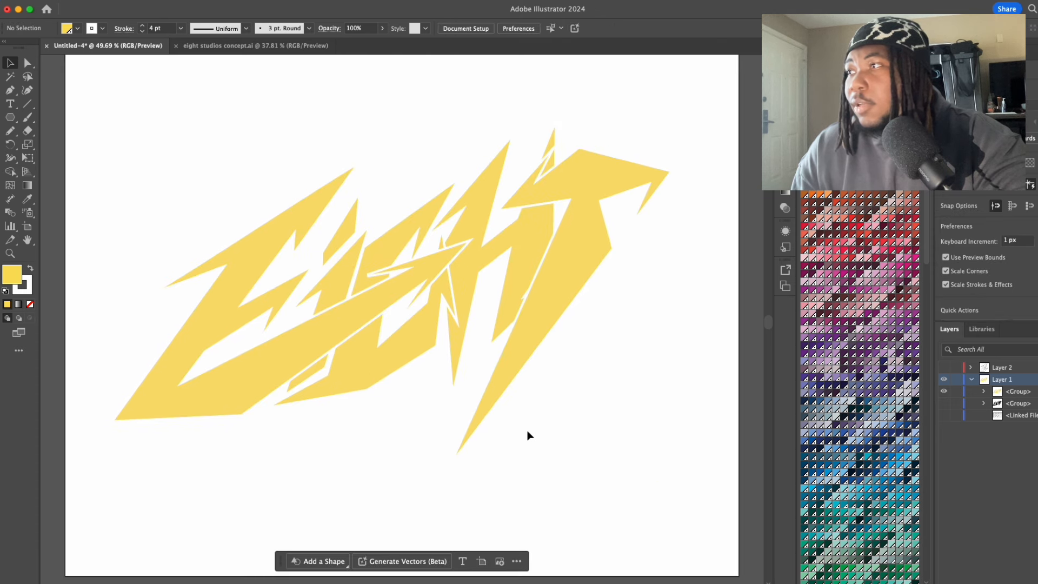
# Step: Isolate the lettering group and rotate the T slightly clockwise
pyautogui.doubleClick(583, 204)
pyautogui.click(607, 176)
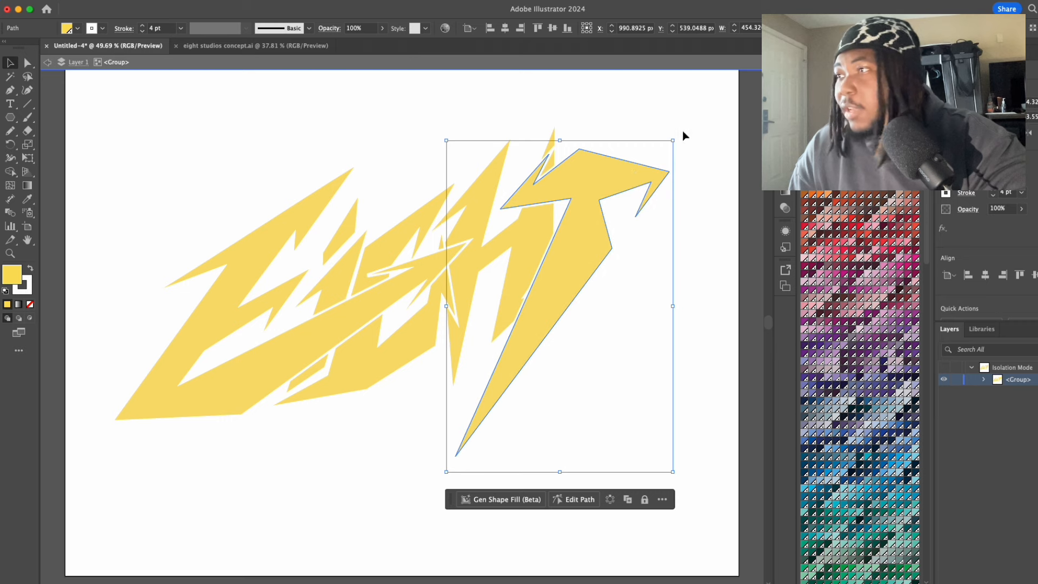
pyautogui.moveTo(684, 135); pyautogui.dragTo(670, 147)
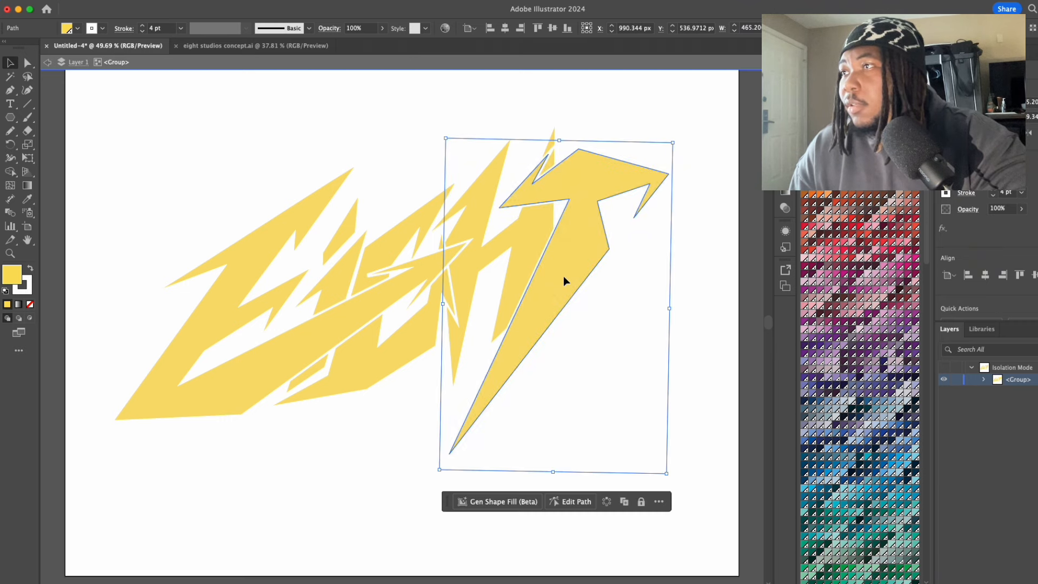
pyautogui.click(620, 349)
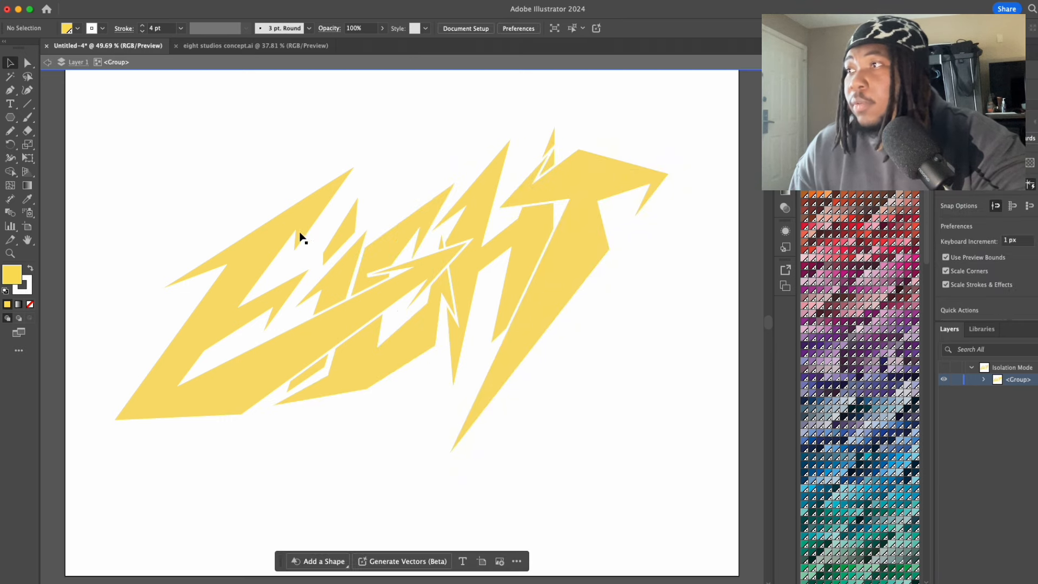
# Step: Select all the letters in the isolated group and expand their fills and strokes into separate shapes
pyautogui.moveTo(567, 344); pyautogui.dragTo(596, 361)
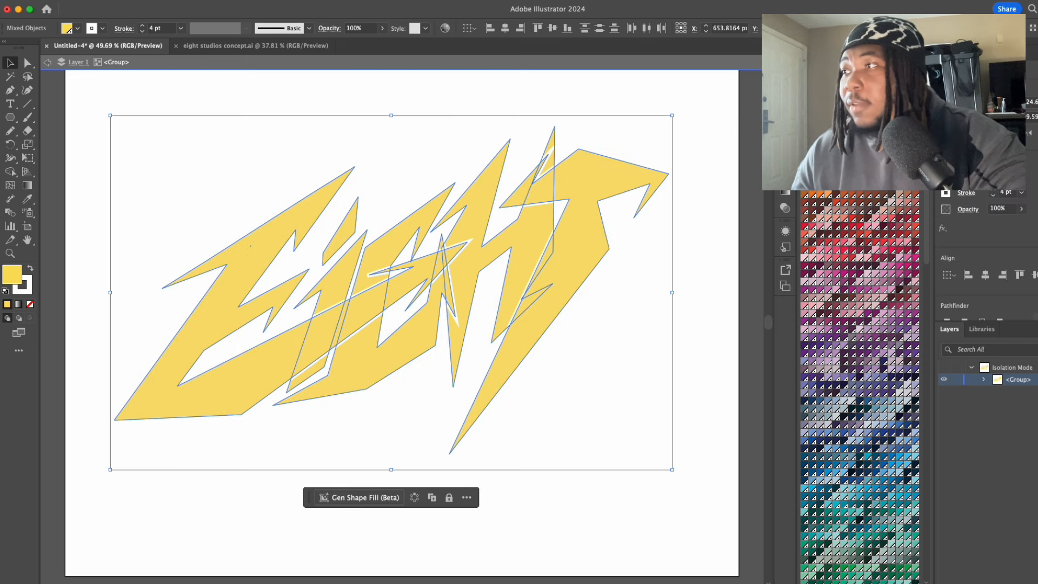
pyautogui.click(137, 2)
pyautogui.click(192, 163)
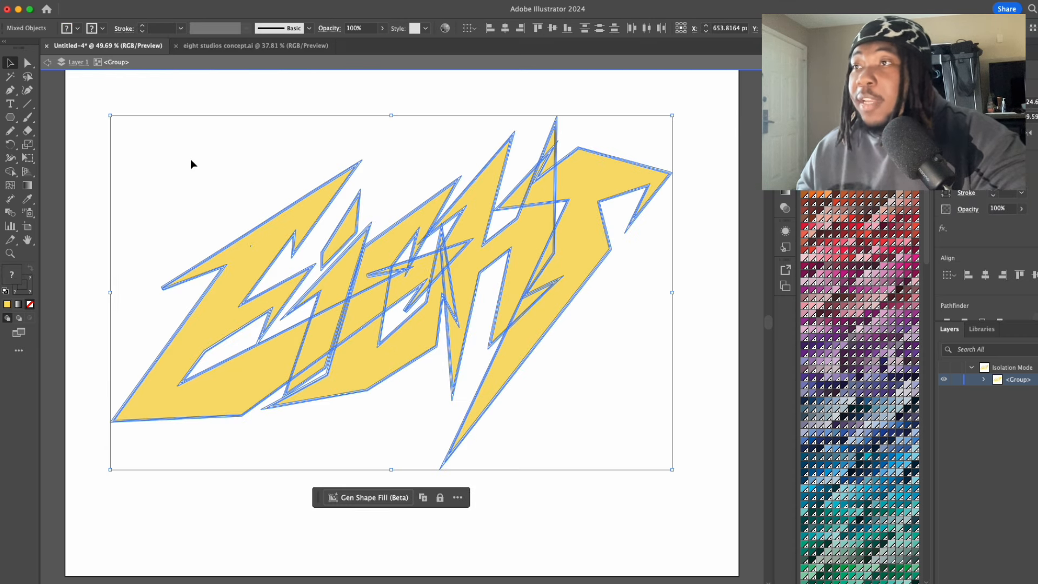
# Step: Move the expanded lettering down off the artboard onto the dark canvas
pyautogui.scroll(3, 454, 186)
pyautogui.scroll(-6, 433, 179)
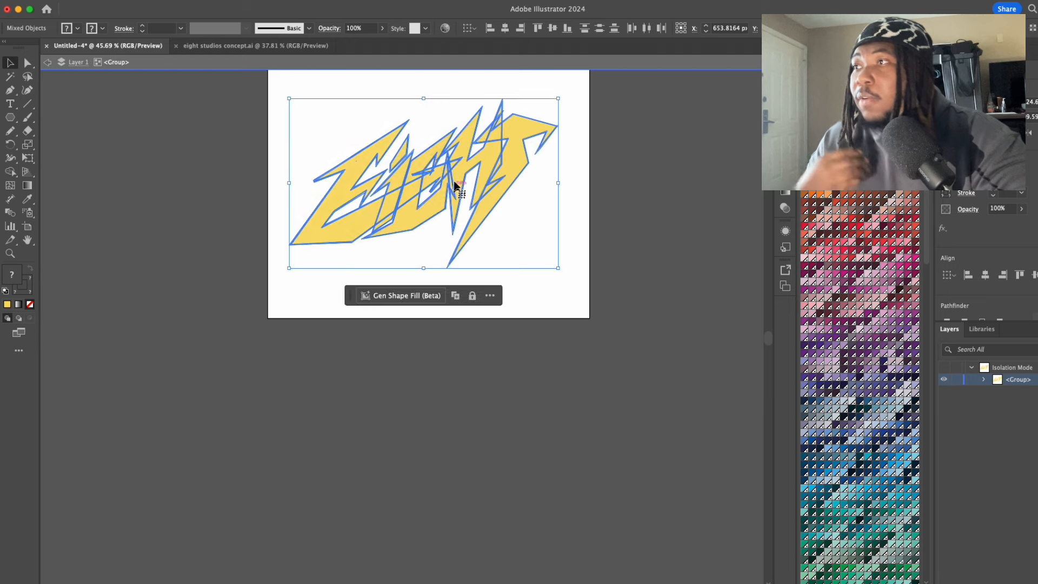
pyautogui.moveTo(450, 172); pyautogui.dragTo(448, 396)
pyautogui.scroll(-2, 447, 397)
# Step: With the Shape Builder tool, delete the white outline around the outer edges of the E
pyautogui.scroll(10, 440, 366)
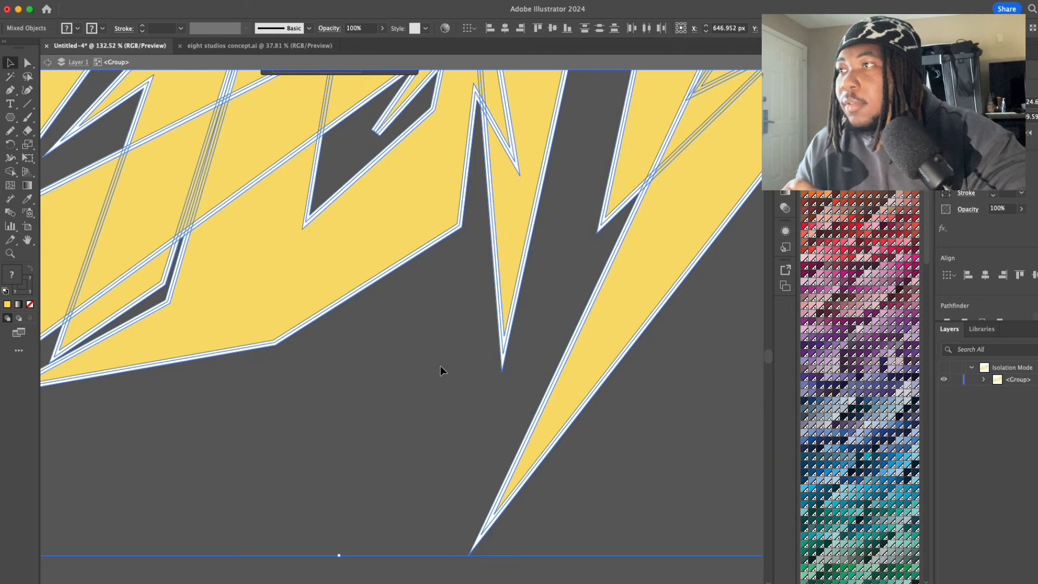
pyautogui.scroll(3, 440, 365)
pyautogui.hscroll(-3, 439, 365)
pyautogui.click(30, 64)
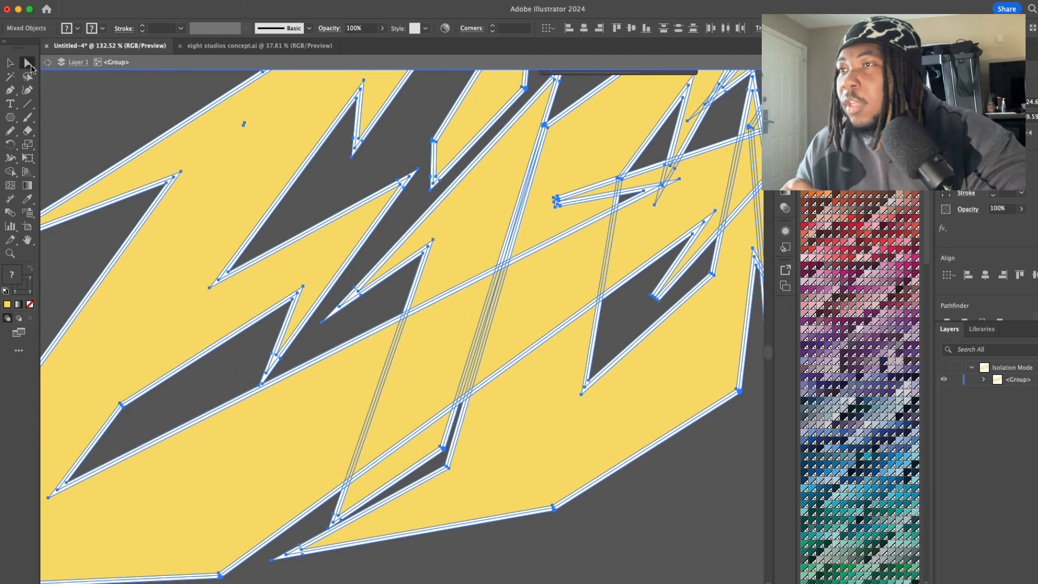
pyautogui.hotkey('shift', 'm')
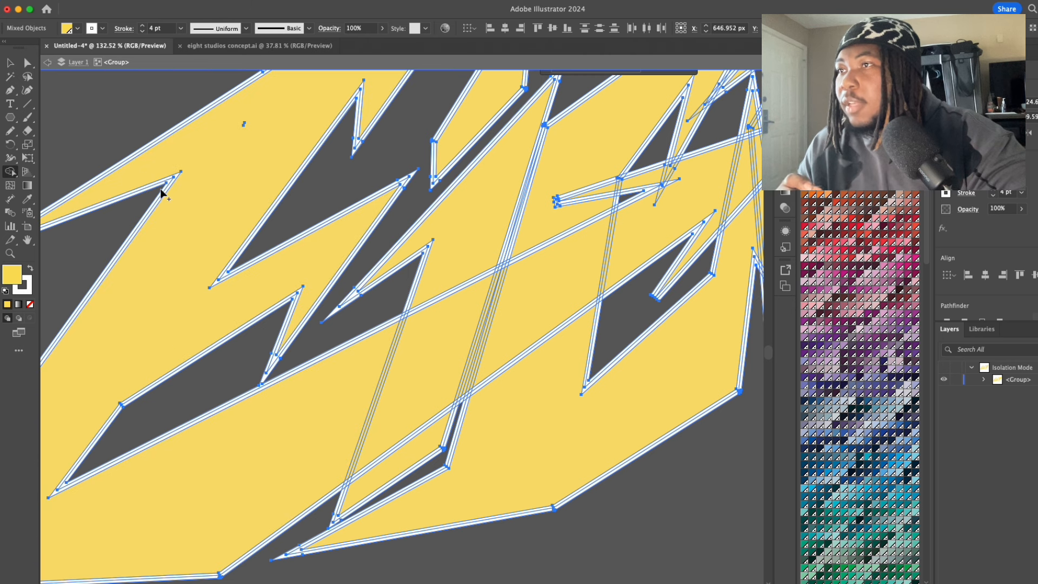
pyautogui.scroll(5, 190, 172)
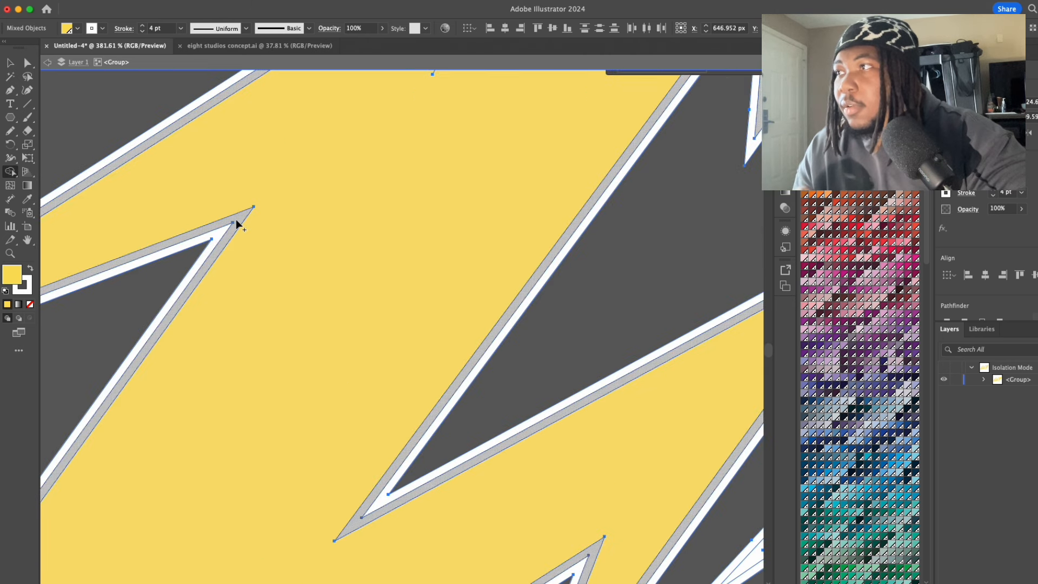
pyautogui.scroll(-4, 514, 322)
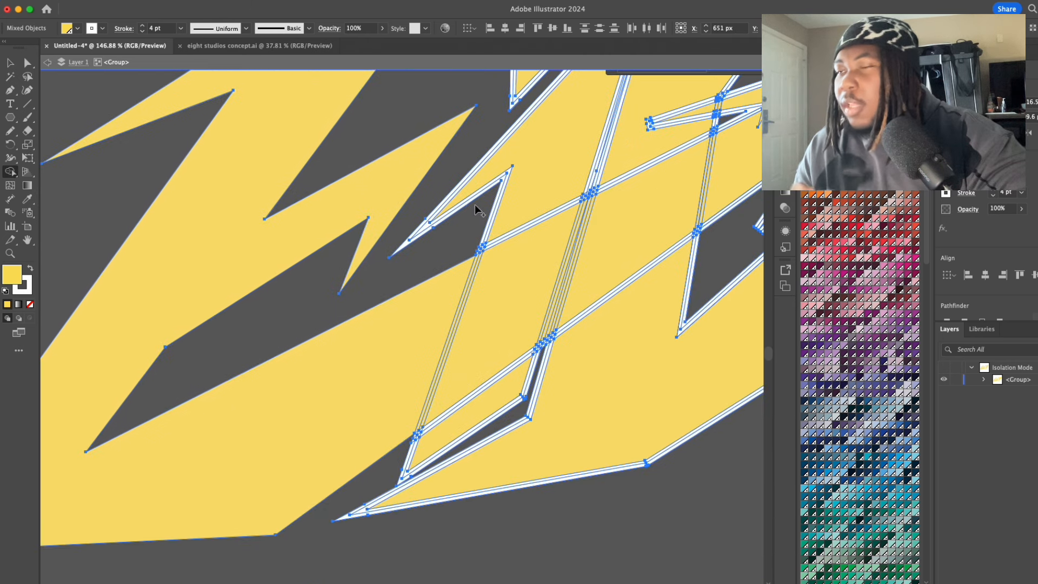
# Step: Delete the white outline pieces around the upper part of the I, its dot and the gap beside the G
pyautogui.moveTo(417, 227); pyautogui.dragTo(435, 229)
pyautogui.scroll(4, 478, 248)
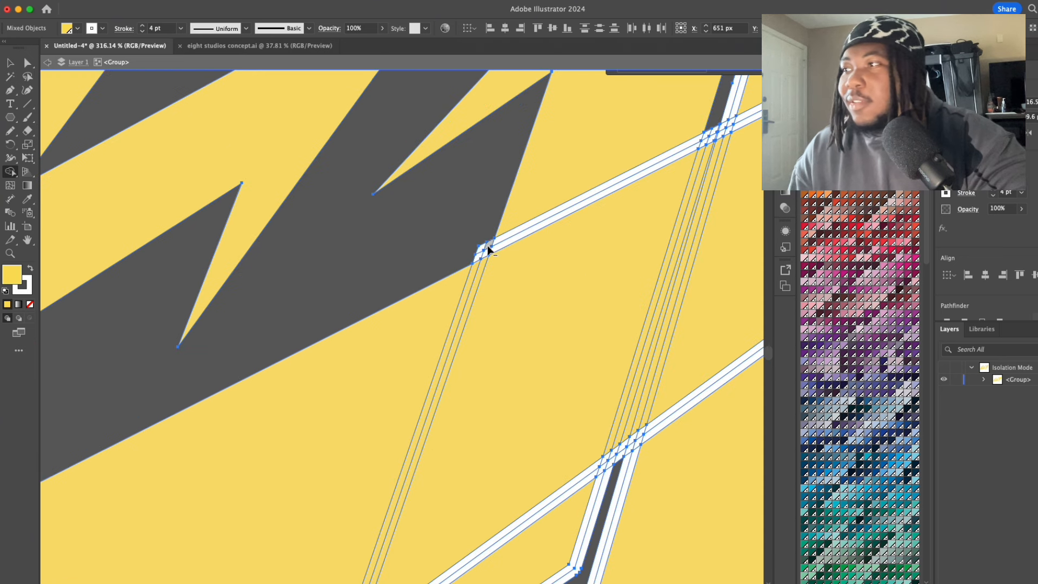
pyautogui.scroll(5, 506, 238)
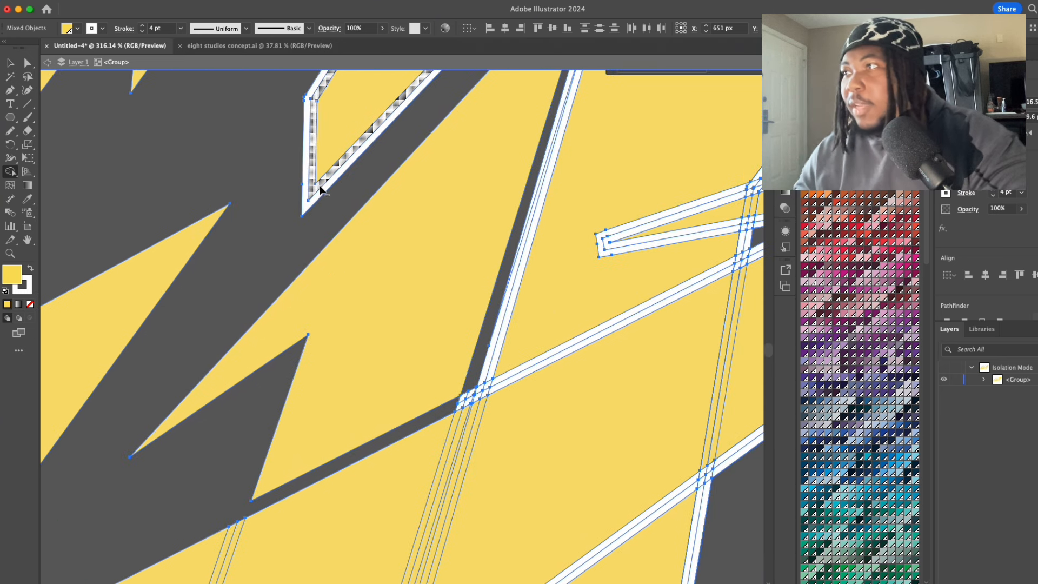
pyautogui.keyDown('alt'); pyautogui.click(314, 196); pyautogui.keyUp('alt')
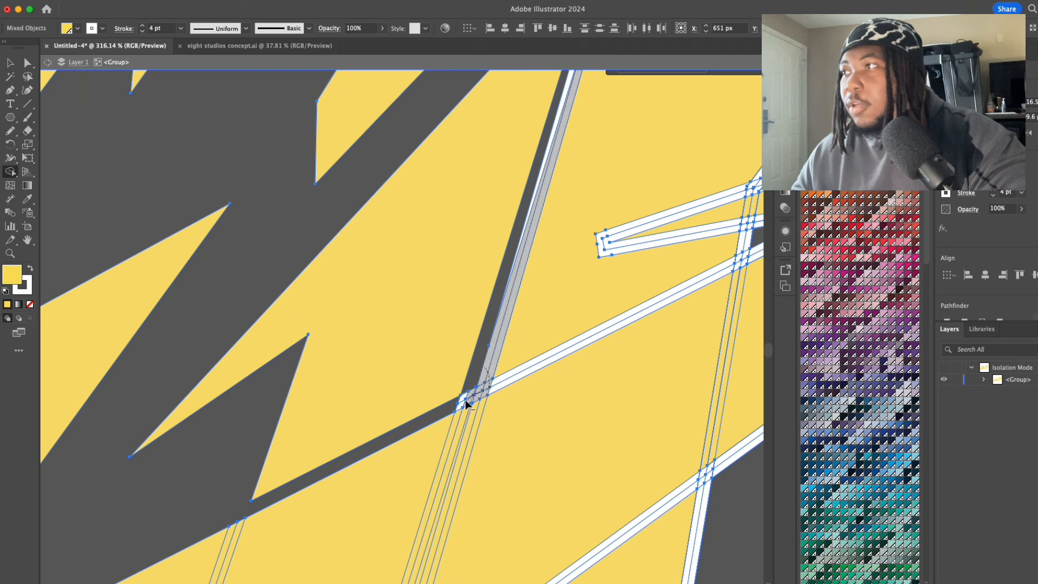
pyautogui.moveTo(493, 382); pyautogui.dragTo(498, 383)
pyautogui.hscroll(4, 498, 381)
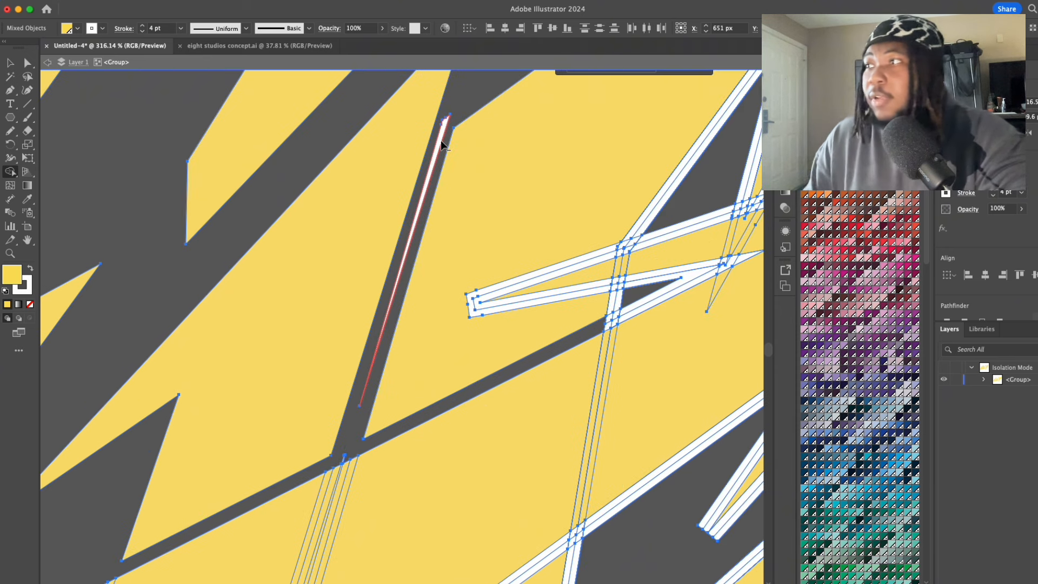
pyautogui.keyDown('alt'); pyautogui.click(440, 141); pyautogui.keyUp('alt')
# Step: Delete the white outline pieces where the G meets the upper edge of the E's long arm
pyautogui.moveTo(635, 229)
pyautogui.mouseDown()
pyautogui.moveTo(630, 254)
pyautogui.moveTo(611, 267)
pyautogui.mouseUp()
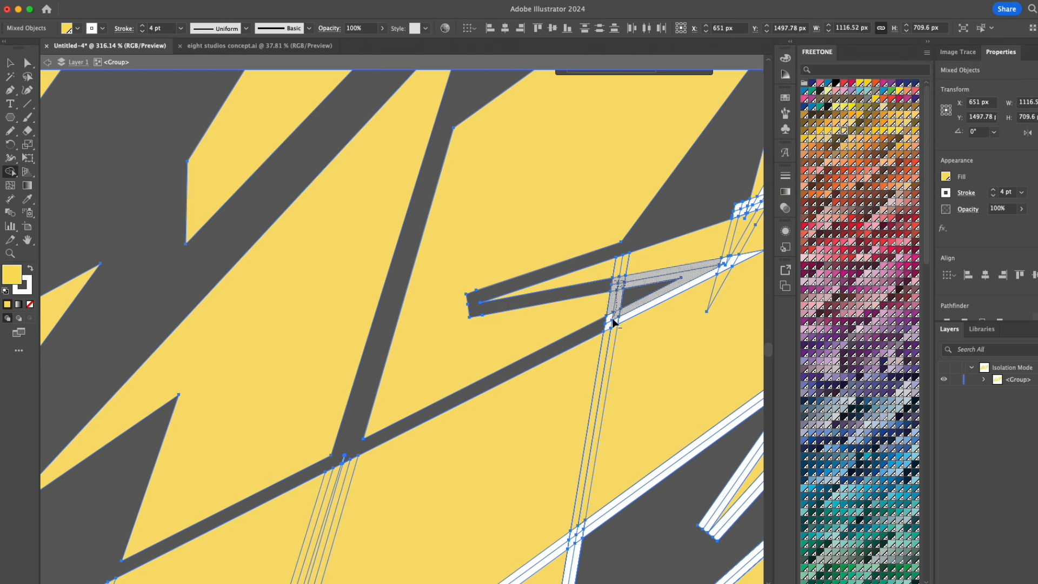
pyautogui.moveTo(611, 318); pyautogui.dragTo(628, 312)
pyautogui.hscroll(4, 714, 271)
pyautogui.scroll(3, 714, 271)
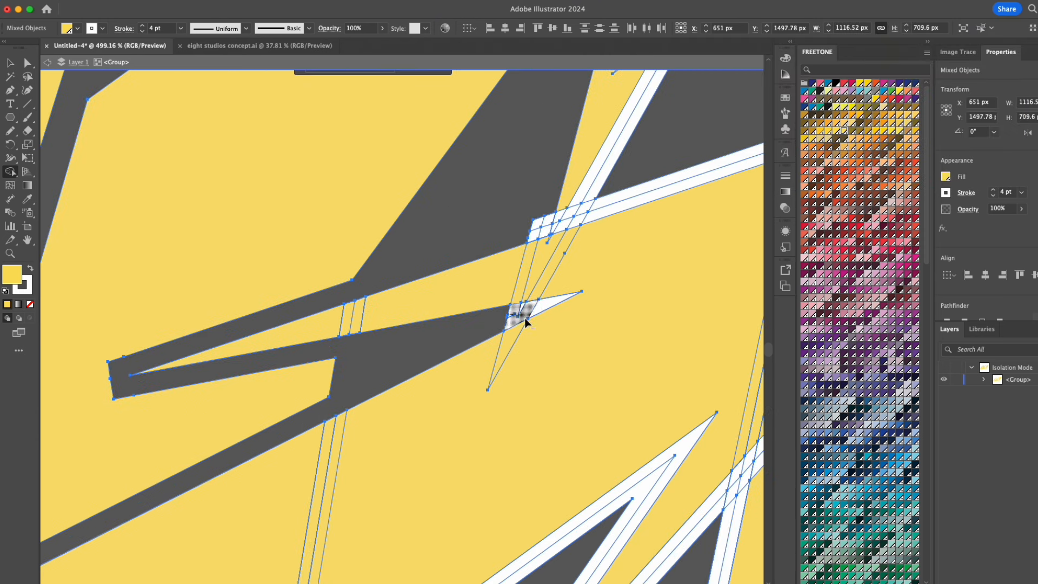
pyautogui.moveTo(545, 227); pyautogui.dragTo(599, 212)
pyautogui.scroll(-3, 533, 236)
pyautogui.scroll(4, 533, 236)
pyautogui.hscroll(4, 533, 236)
# Step: Delete the white outline pieces between the G and H and around the pointed tip of the E's arm
pyautogui.moveTo(527, 197); pyautogui.dragTo(468, 292)
pyautogui.moveTo(568, 215); pyautogui.dragTo(539, 260)
pyautogui.scroll(2, 555, 196)
pyautogui.scroll(-4, 530, 241)
pyautogui.moveTo(478, 286); pyautogui.dragTo(489, 281)
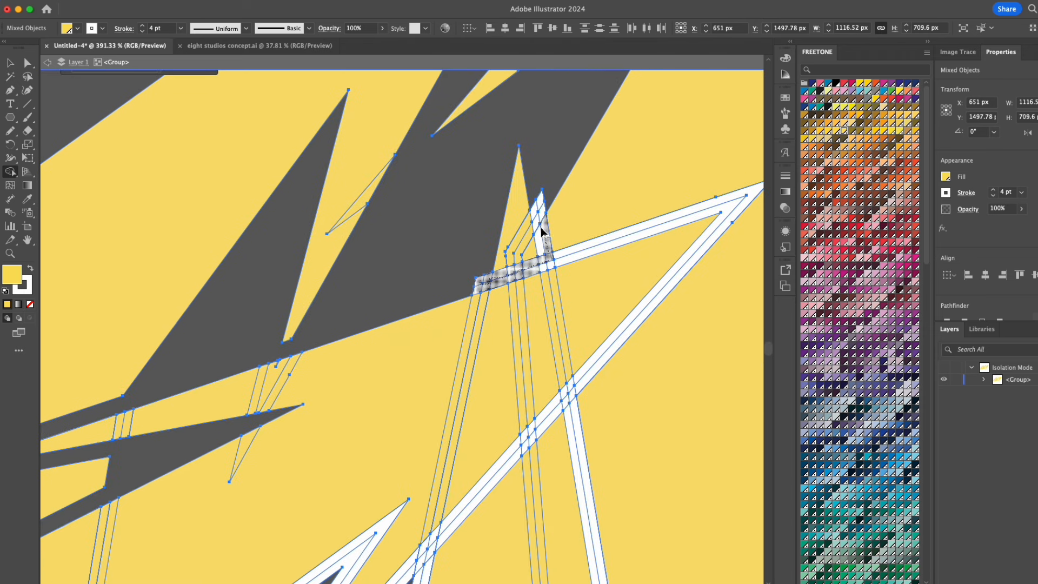
pyautogui.moveTo(541, 227); pyautogui.dragTo(541, 221)
pyautogui.moveTo(556, 264); pyautogui.dragTo(543, 268)
pyautogui.moveTo(573, 384); pyautogui.dragTo(514, 454)
# Step: Delete the white outline pieces around the lower G and below the E's arm down to the foot of the I
pyautogui.scroll(-4, 514, 454)
pyautogui.hscroll(-2, 514, 454)
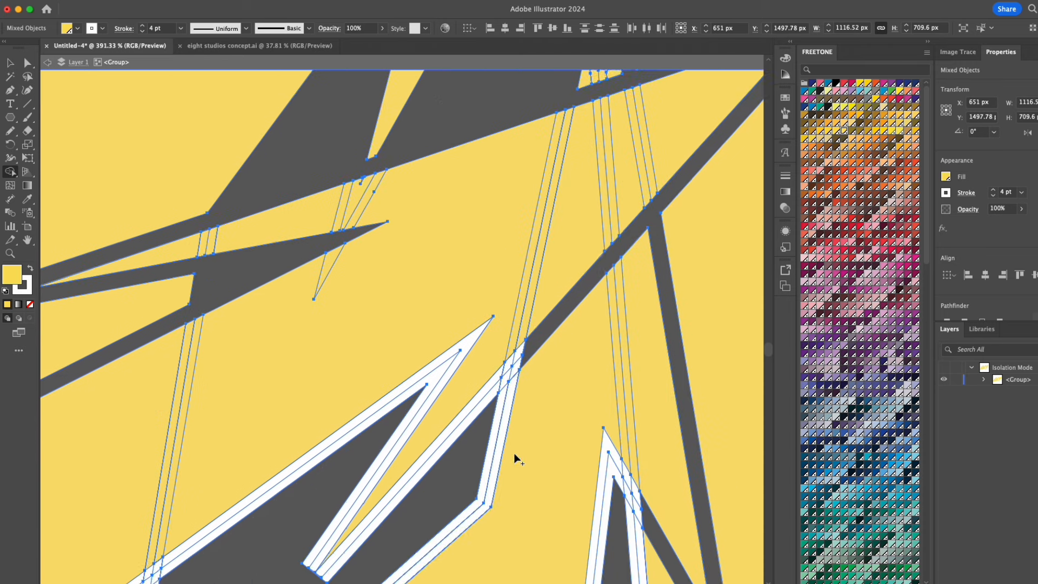
pyautogui.moveTo(443, 346); pyautogui.dragTo(504, 394)
pyautogui.scroll(-5, 438, 447)
pyautogui.hscroll(-4, 437, 447)
pyautogui.moveTo(436, 211)
pyautogui.mouseDown()
pyautogui.moveTo(420, 238)
pyautogui.moveTo(389, 233)
pyautogui.moveTo(353, 281)
pyautogui.moveTo(329, 286)
pyautogui.mouseUp()
pyautogui.scroll(-4, 413, 246)
pyautogui.hscroll(-4, 414, 246)
pyautogui.scroll(-4, 329, 287)
pyautogui.hscroll(-4, 330, 286)
pyautogui.moveTo(172, 369); pyautogui.dragTo(164, 380)
pyautogui.scroll(-5, 163, 380)
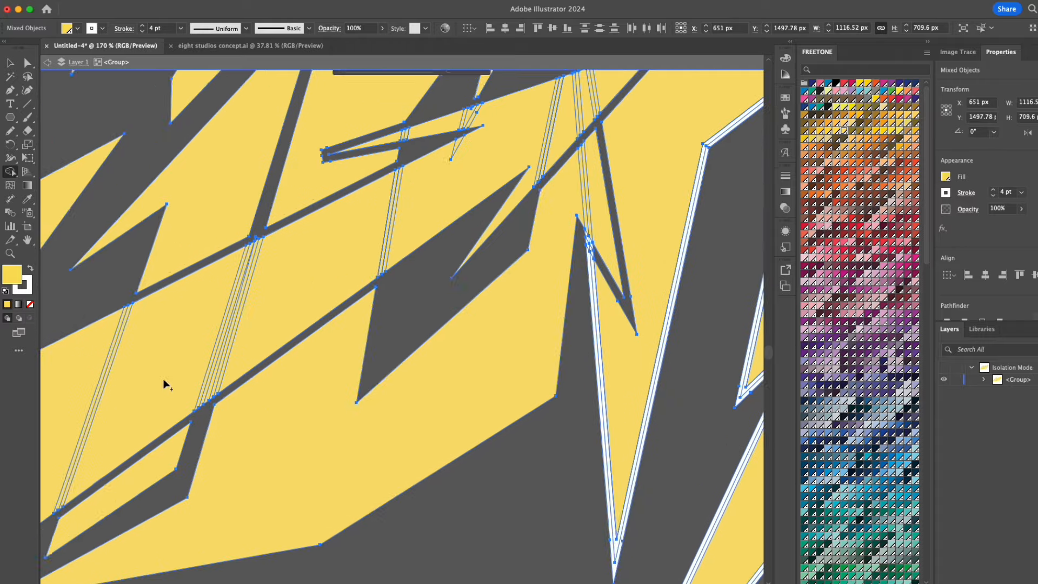
# Step: Delete the white outline pieces around the legs and upper edges of the H
pyautogui.hscroll(4, 164, 380)
pyautogui.scroll(5, 620, 209)
pyautogui.moveTo(620, 209); pyautogui.dragTo(631, 195)
pyautogui.scroll(-3, 620, 205)
pyautogui.scroll(5, 297, 466)
pyautogui.moveTo(377, 447); pyautogui.dragTo(370, 407)
pyautogui.scroll(-6, 369, 407)
pyautogui.hscroll(4, 369, 408)
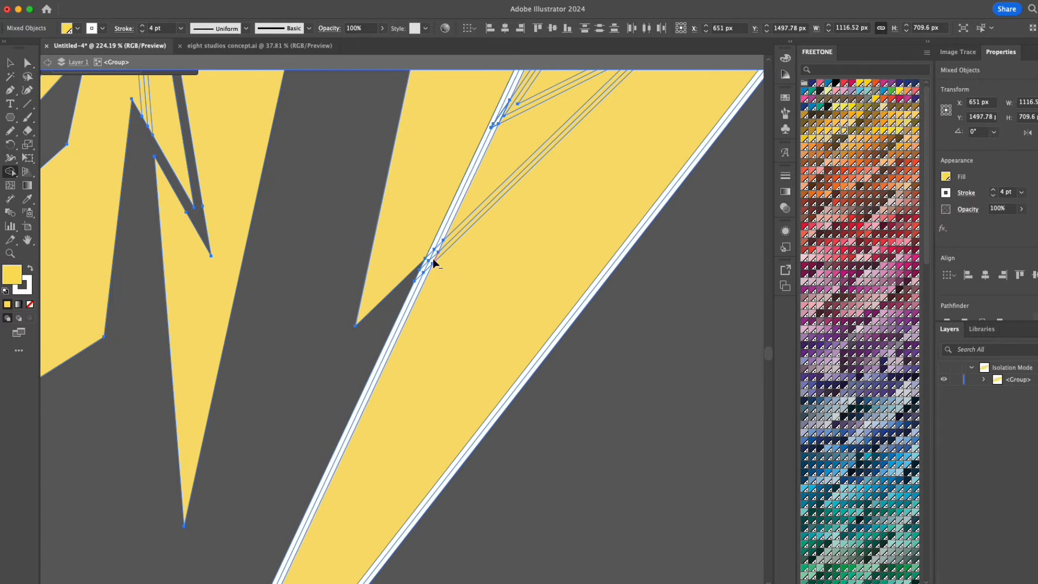
# Step: Delete the white outline along the T's long stem where it overlaps the H
pyautogui.moveTo(432, 263); pyautogui.dragTo(419, 276)
pyautogui.scroll(6, 421, 274)
pyautogui.moveTo(396, 440); pyautogui.dragTo(346, 527)
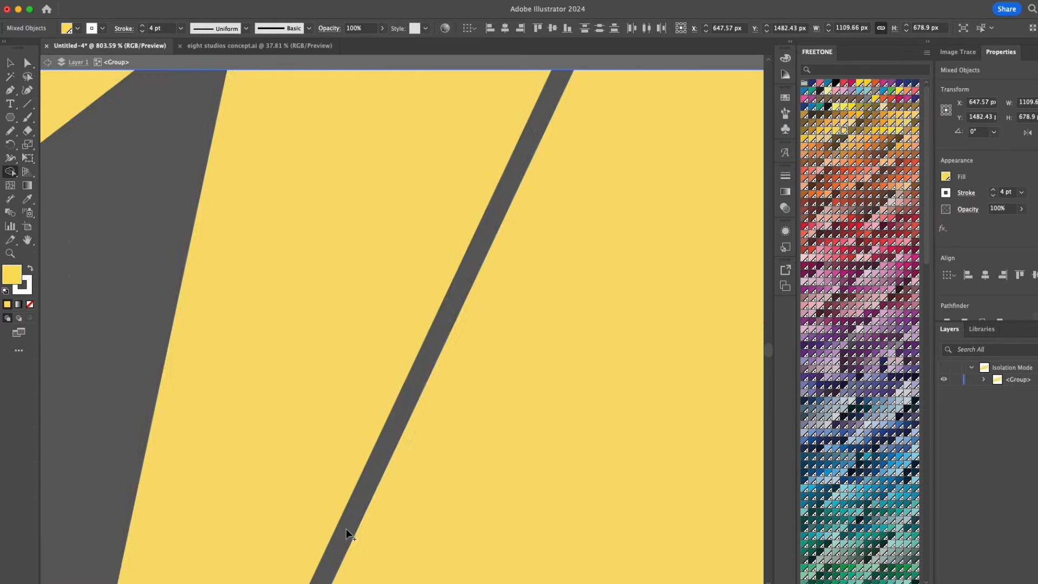
pyautogui.scroll(-5, 346, 528)
pyautogui.scroll(5, 439, 281)
pyautogui.moveTo(440, 281); pyautogui.dragTo(435, 314)
pyautogui.scroll(-5, 435, 310)
pyautogui.scroll(5, 445, 297)
# Step: Delete the remaining white outline pieces around the T's crossbar and the H's spike
pyautogui.moveTo(487, 270); pyautogui.dragTo(457, 279)
pyautogui.hscroll(-6, 443, 287)
pyautogui.moveTo(420, 295); pyautogui.dragTo(390, 313)
pyautogui.scroll(6, 343, 365)
pyautogui.moveTo(470, 146); pyautogui.dragTo(411, 208)
pyautogui.scroll(3, 498, 162)
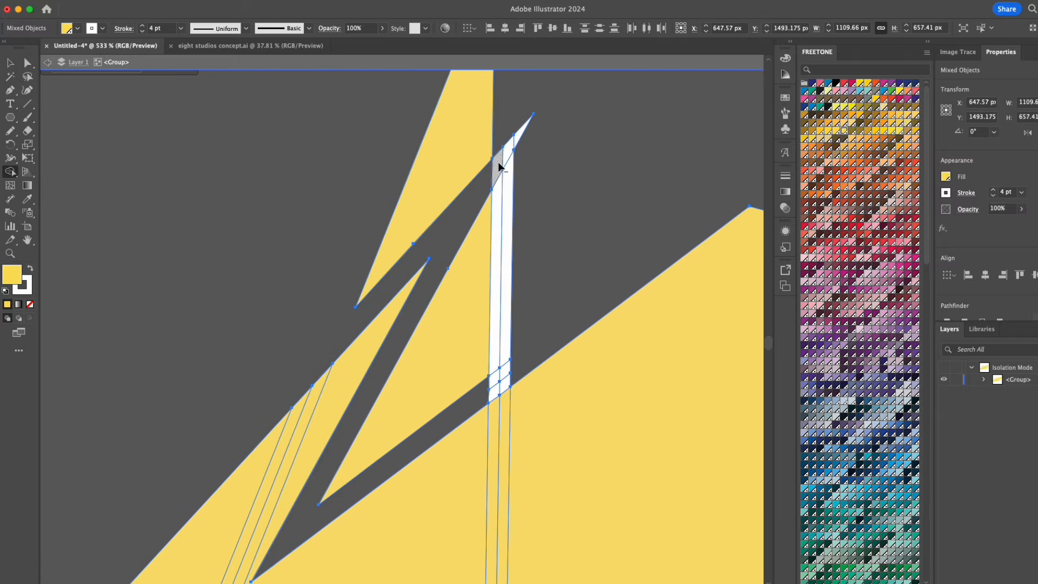
pyautogui.moveTo(498, 165); pyautogui.dragTo(497, 385)
pyautogui.scroll(-5, 498, 387)
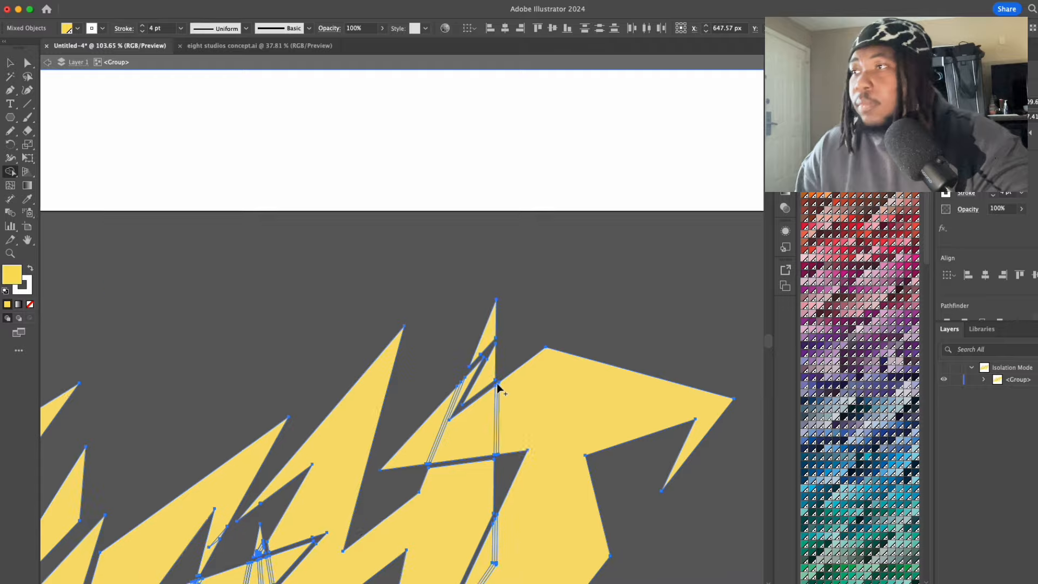
# Step: Delete the leftover white sliver where the I and G meet the E's arm, and deselect the artwork
pyautogui.scroll(-3, 497, 386)
pyautogui.press('v')
pyautogui.click(220, 204)
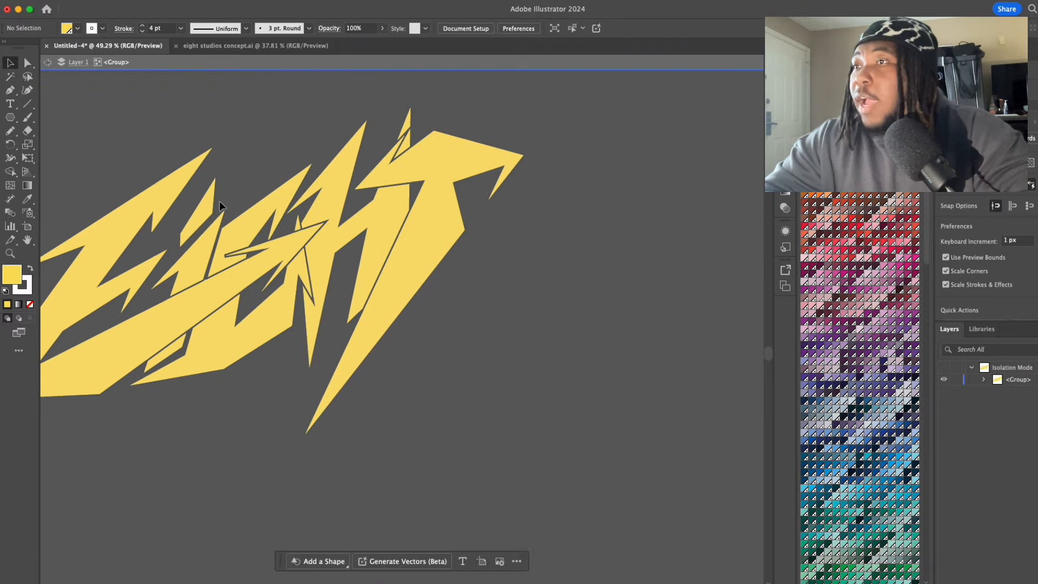
pyautogui.scroll(6, 219, 204)
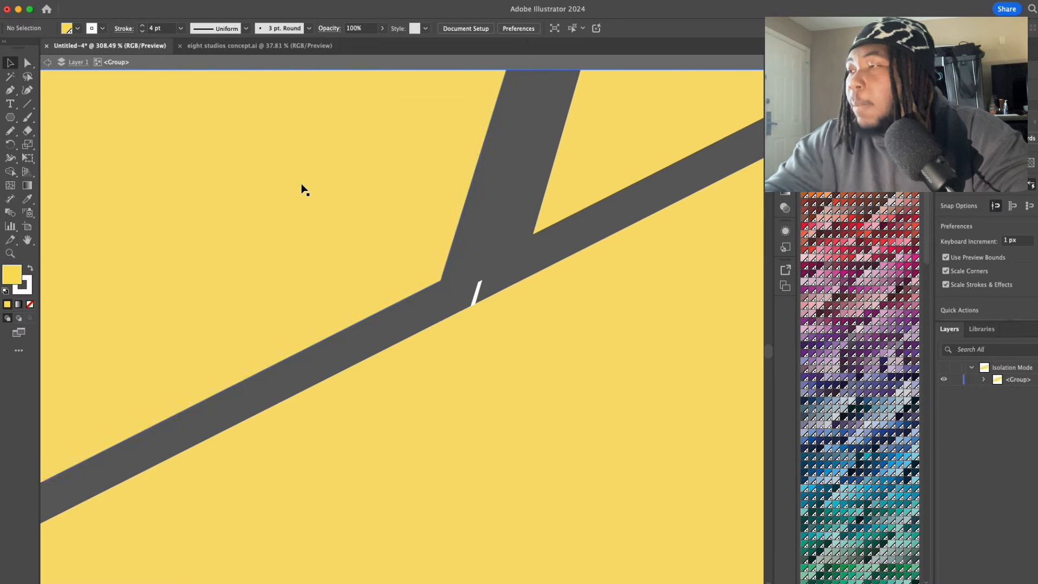
pyautogui.press('super+a')
pyautogui.hotkey('shift', 'm')
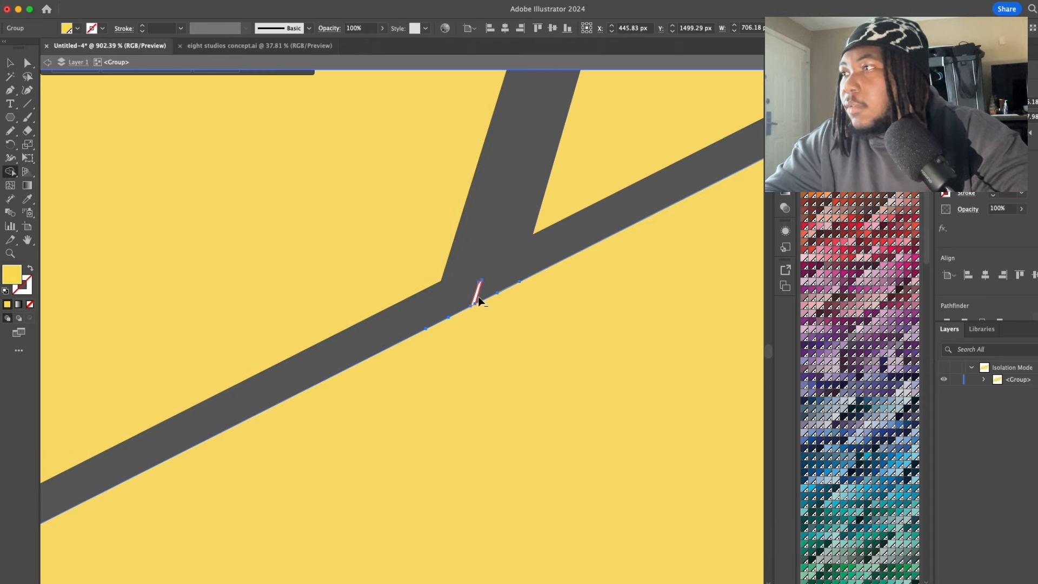
pyautogui.click(478, 297)
pyautogui.scroll(-9, 478, 299)
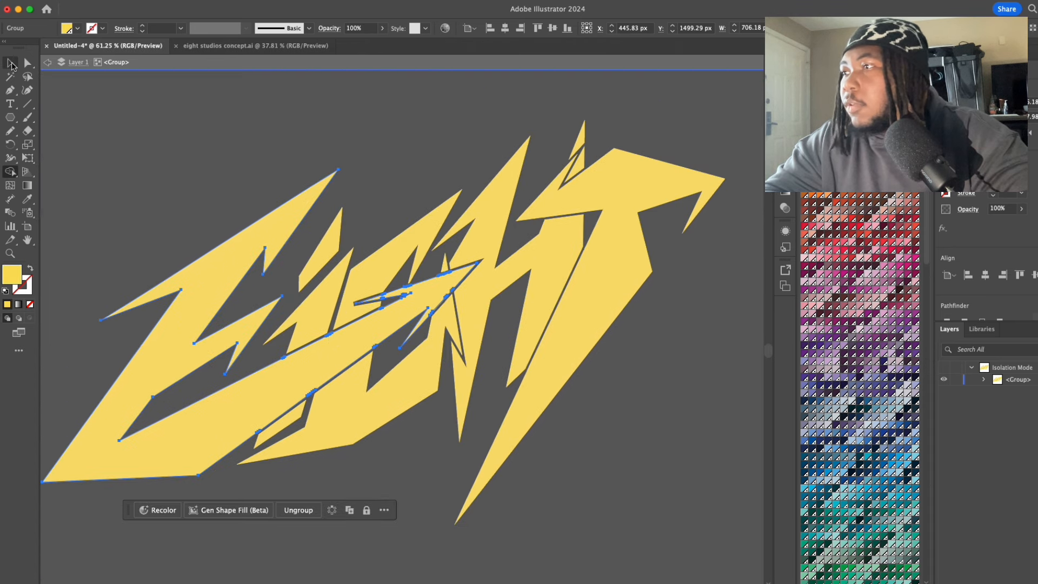
pyautogui.click(11, 63)
pyautogui.click(210, 160)
pyautogui.scroll(-3, 210, 160)
pyautogui.scroll(5, 210, 160)
pyautogui.moveTo(346, 461); pyautogui.dragTo(347, 287)
pyautogui.press('super+z')
# Step: Unite all the lettering pieces with Pathfinder and give the result a solid yellow fill
pyautogui.press('super+a')
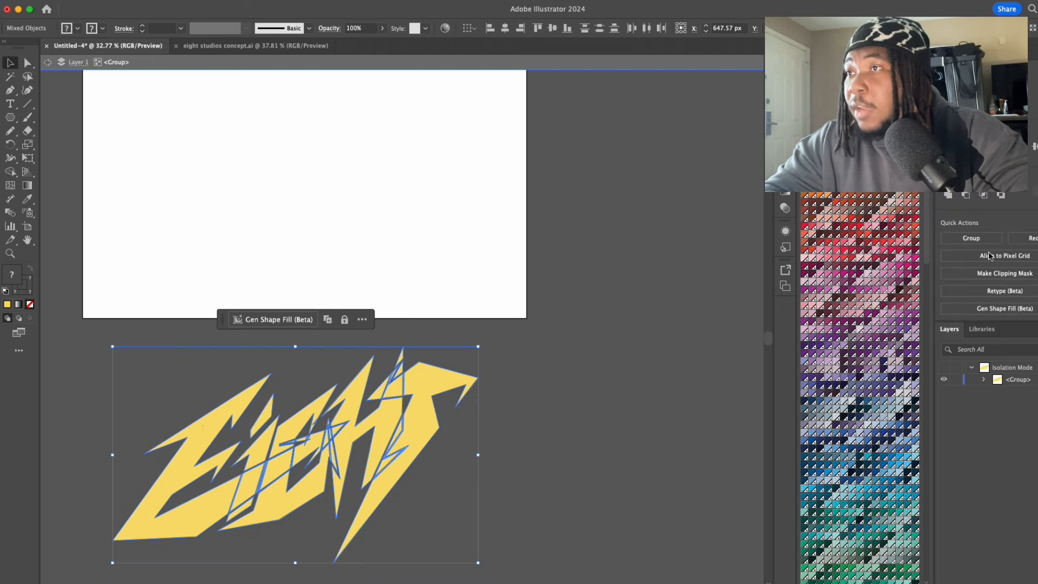
pyautogui.click(950, 197)
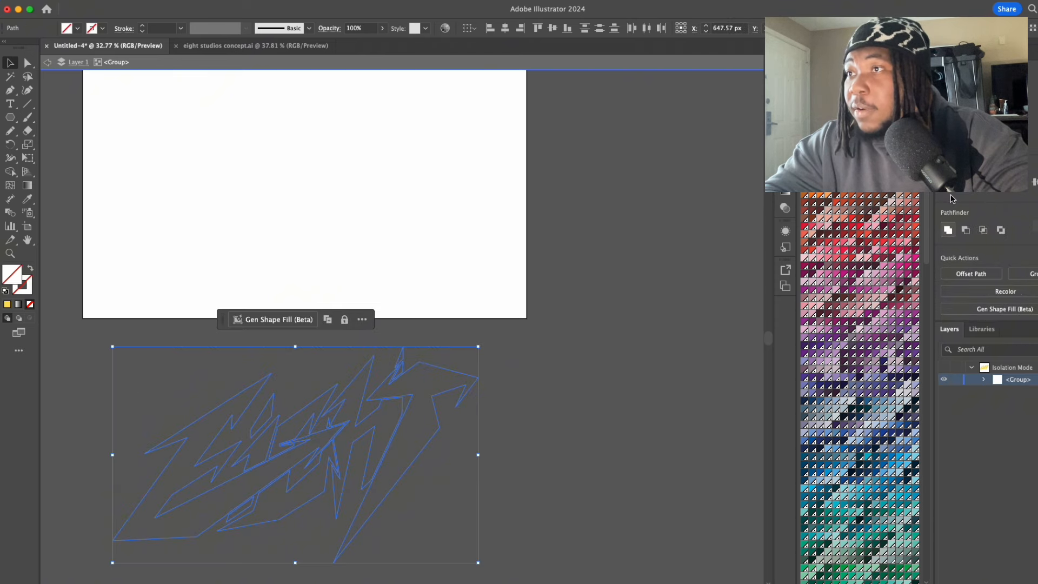
pyautogui.click(8, 306)
pyautogui.click(180, 169)
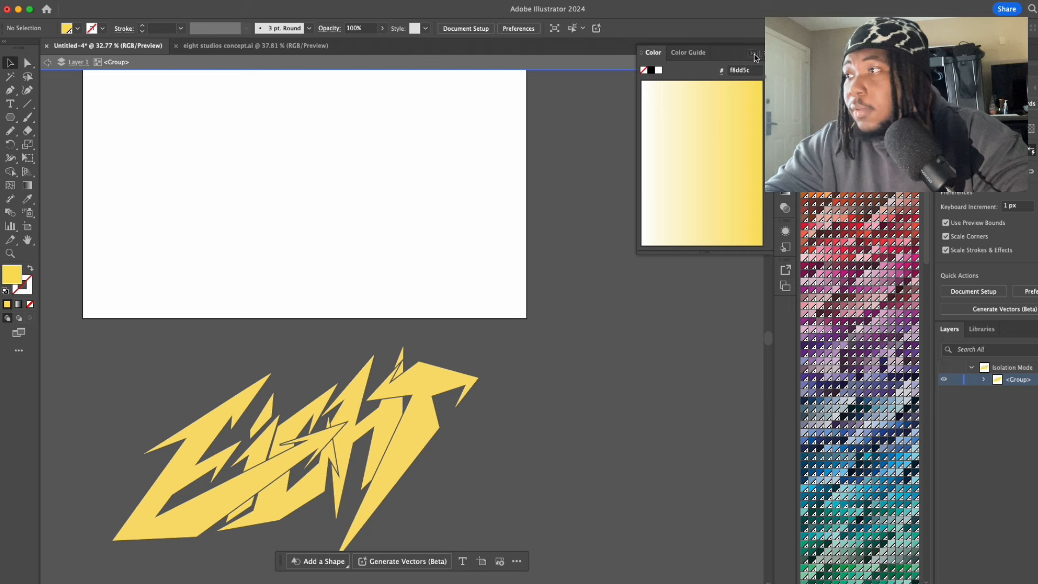
# Step: Move the united lettering back onto the middle of the artboard and exit isolation mode
pyautogui.click(386, 443)
pyautogui.press('super+a')
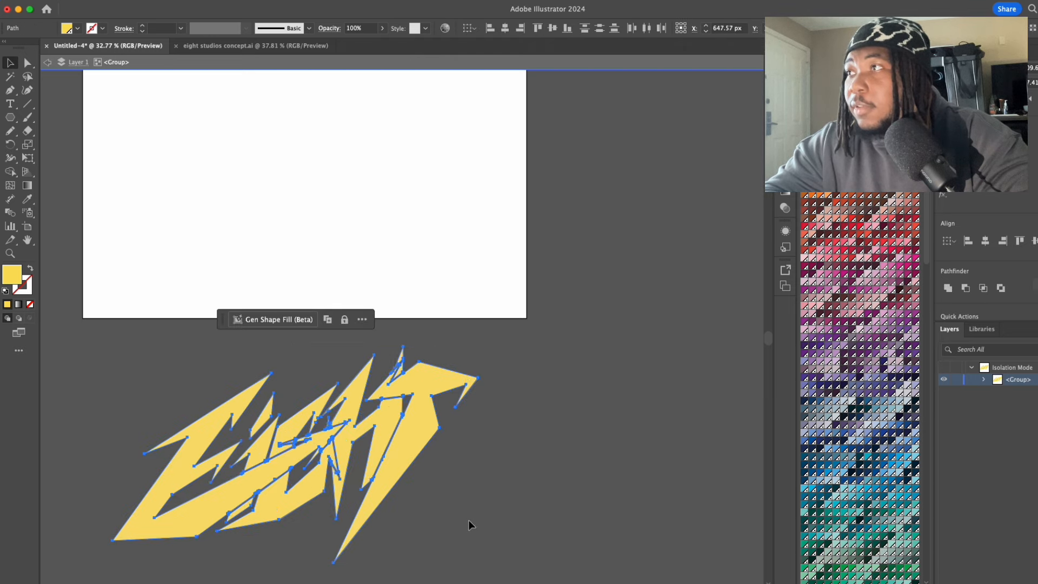
pyautogui.moveTo(416, 424); pyautogui.dragTo(422, 142)
pyautogui.scroll(3, 529, 263)
pyautogui.hscroll(-2, 529, 263)
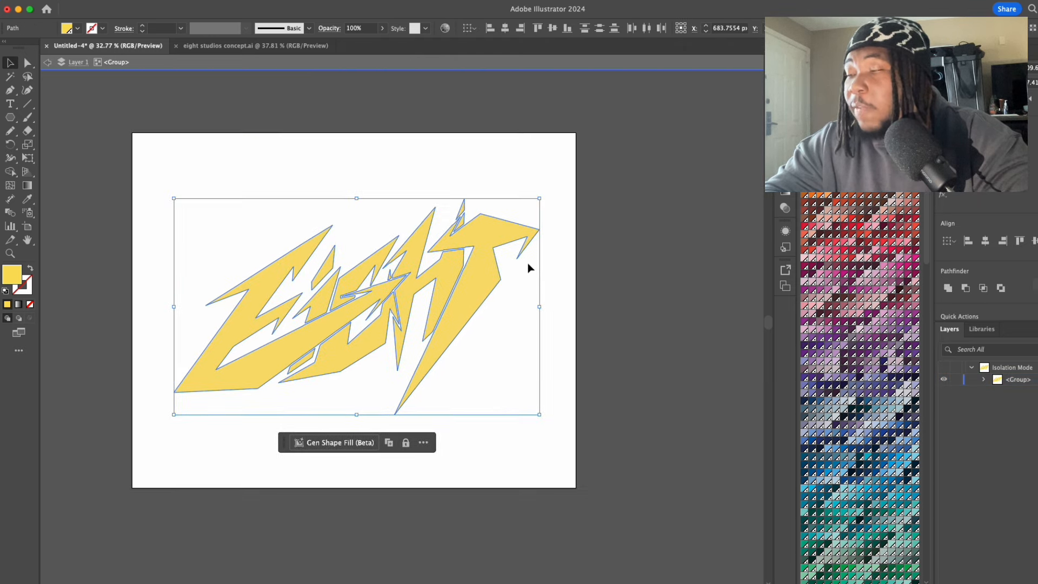
pyautogui.click(608, 264)
pyautogui.doubleClick(180, 161)
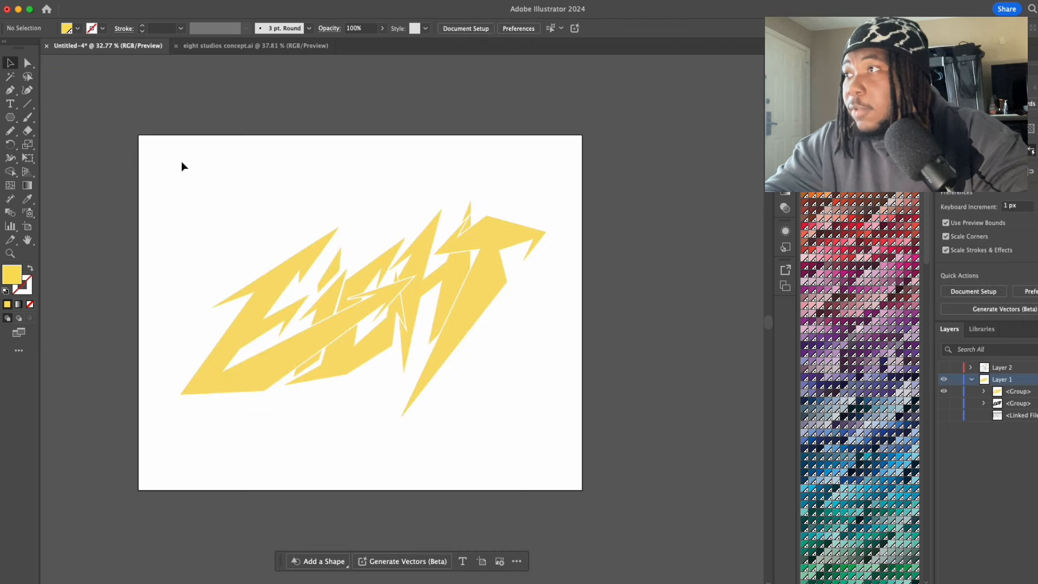
# Step: Offset the paths of the whole yellow lettering outward by 16 px with miter joins and a miter limit of 4
pyautogui.scroll(3, 180, 161)
pyautogui.scroll(-4, 180, 161)
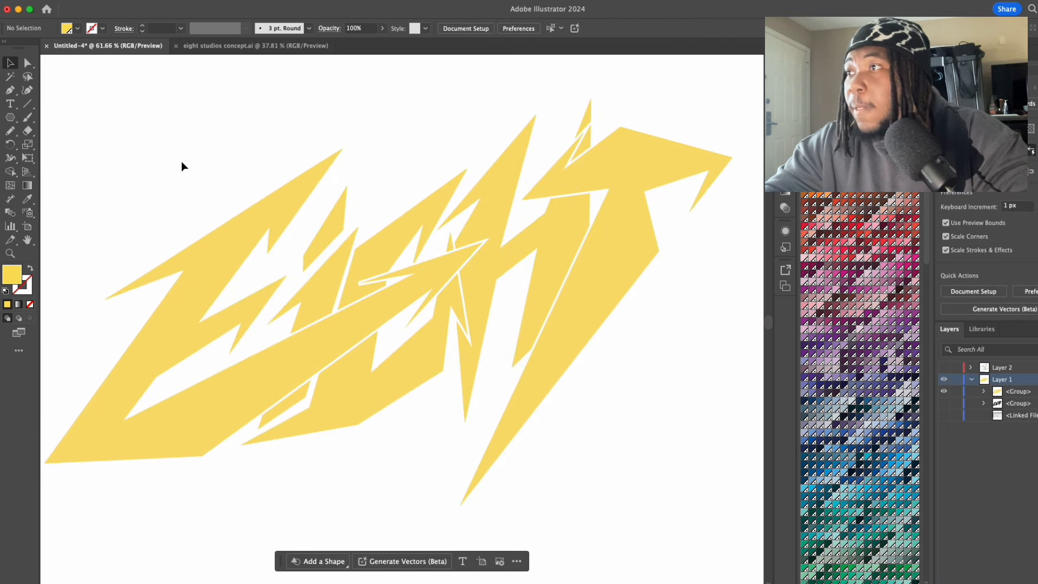
pyautogui.press('super+a')
pyautogui.click(132, 1)
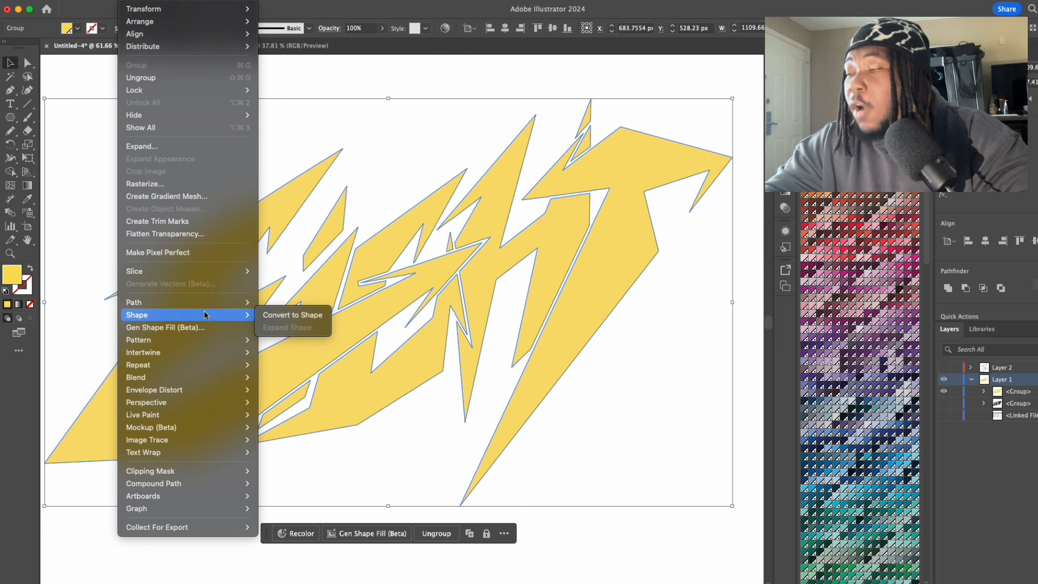
pyautogui.moveTo(216, 302)
pyautogui.click(317, 347)
pyautogui.click(461, 296)
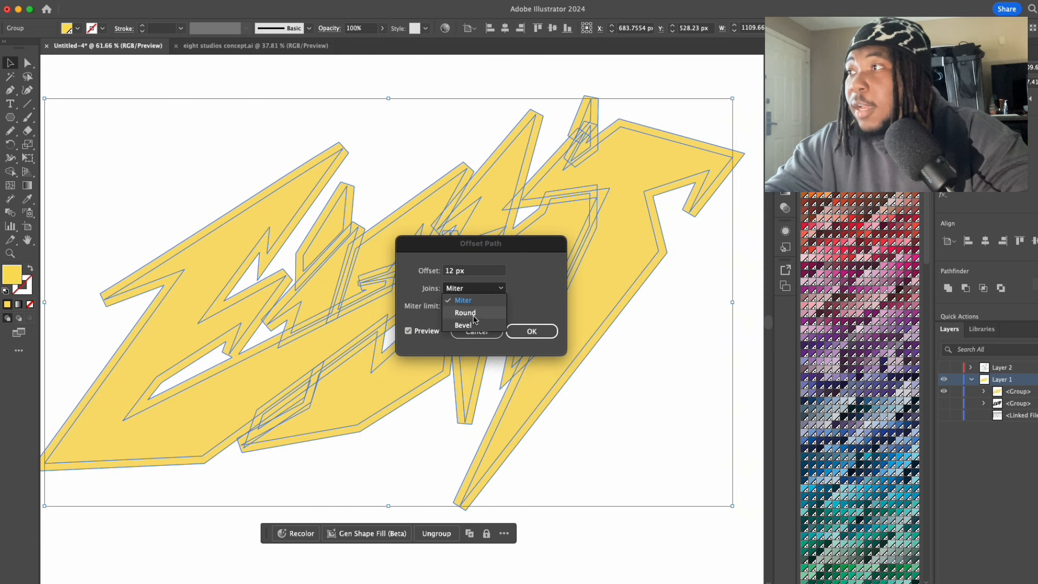
pyautogui.click(463, 301)
pyautogui.click(462, 290)
pyautogui.click(464, 300)
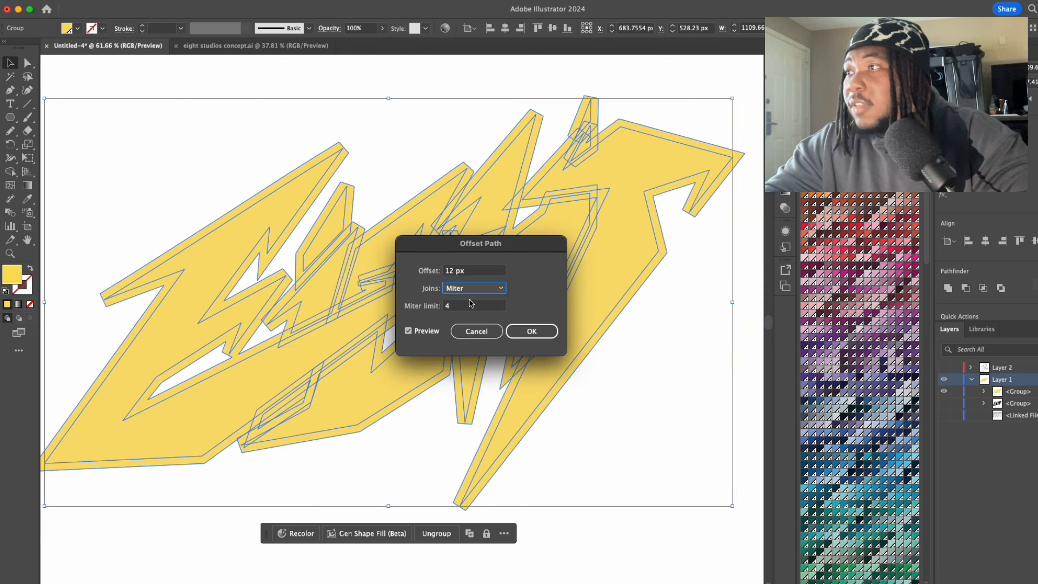
pyautogui.scroll(4, 475, 270)
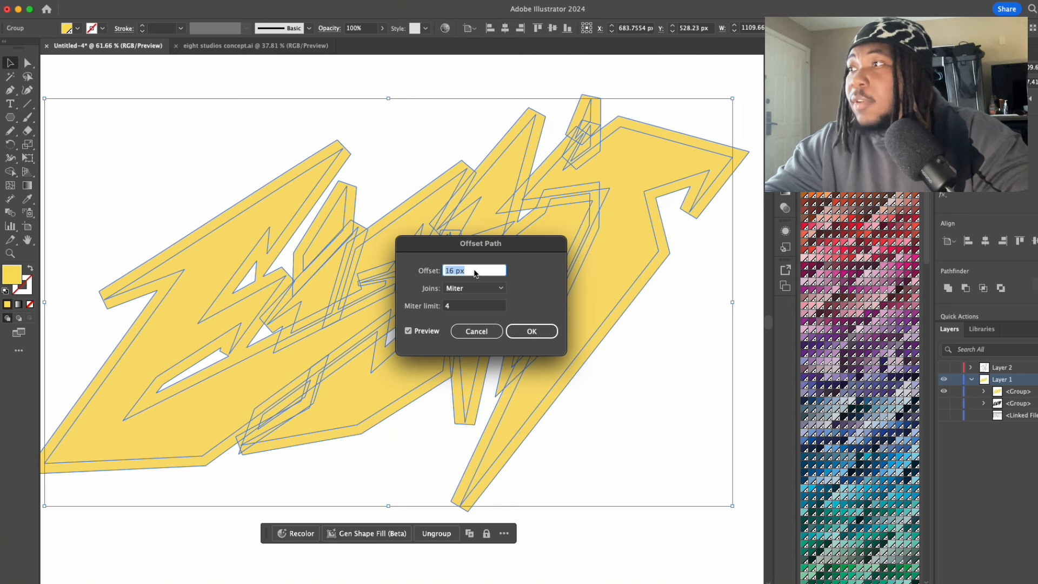
pyautogui.click(526, 332)
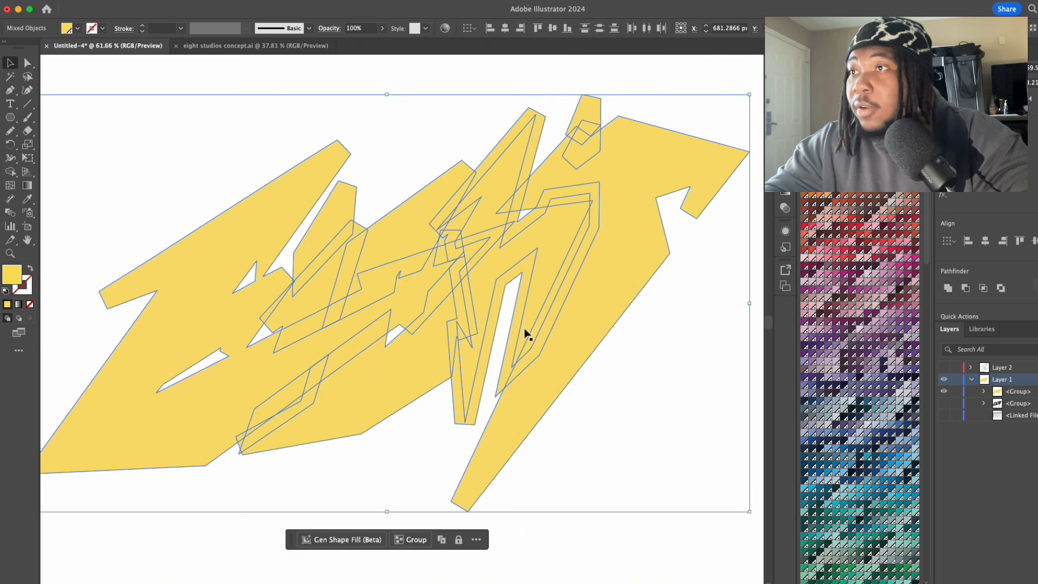
# Step: Unite the offset shapes with Pathfinder and move the merged silhouette straight down below the yellow lettering
pyautogui.click(947, 288)
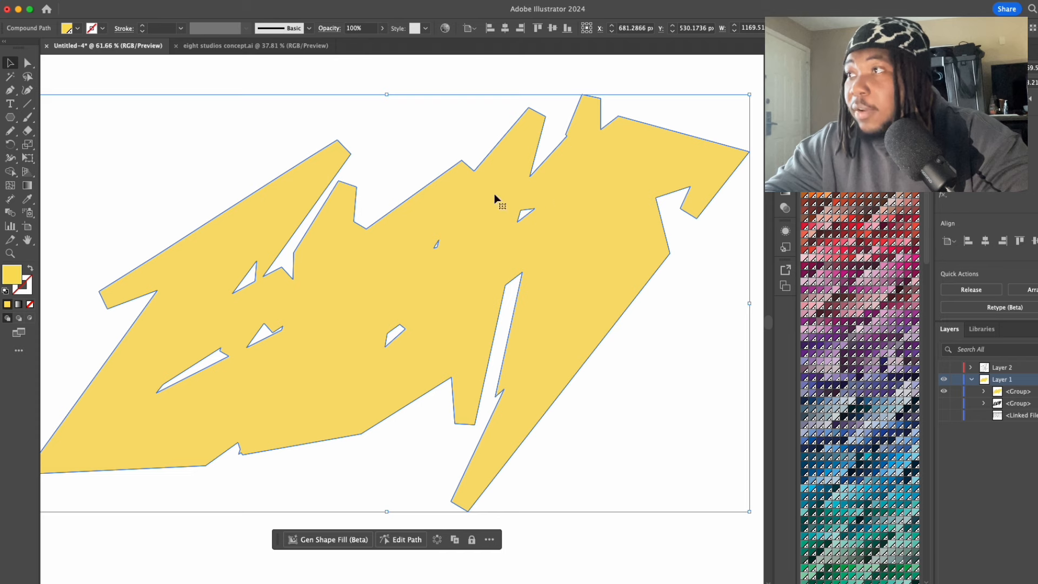
pyautogui.moveTo(575, 126); pyautogui.dragTo(575, 455)
pyautogui.scroll(-5, 579, 371)
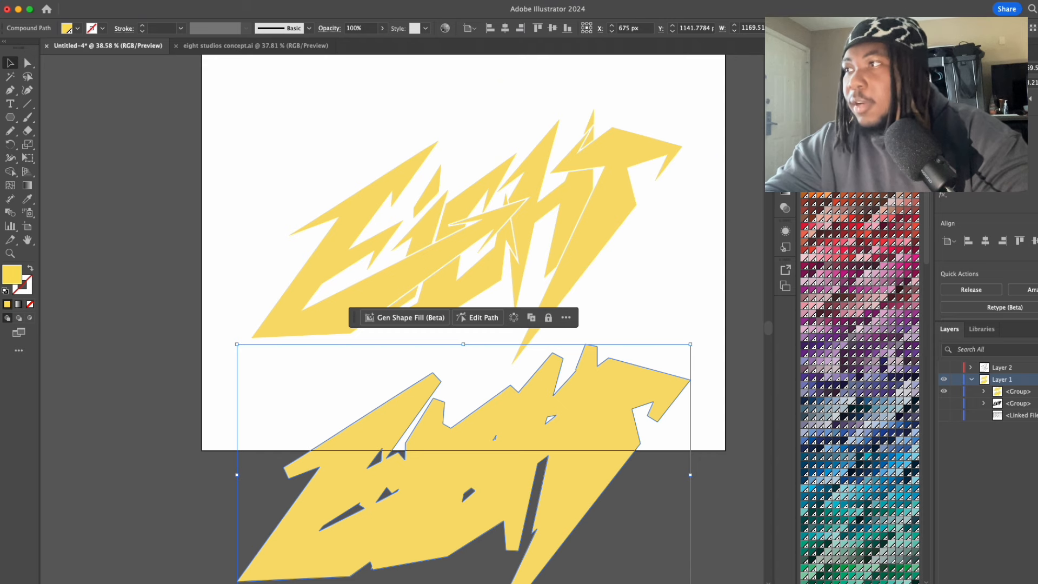
# Step: Fill the merged silhouette dark brown and ungroup it from the yellow lettering
pyautogui.click(843, 184)
pyautogui.click(706, 237)
pyautogui.moveTo(605, 435); pyautogui.dragTo(601, 283)
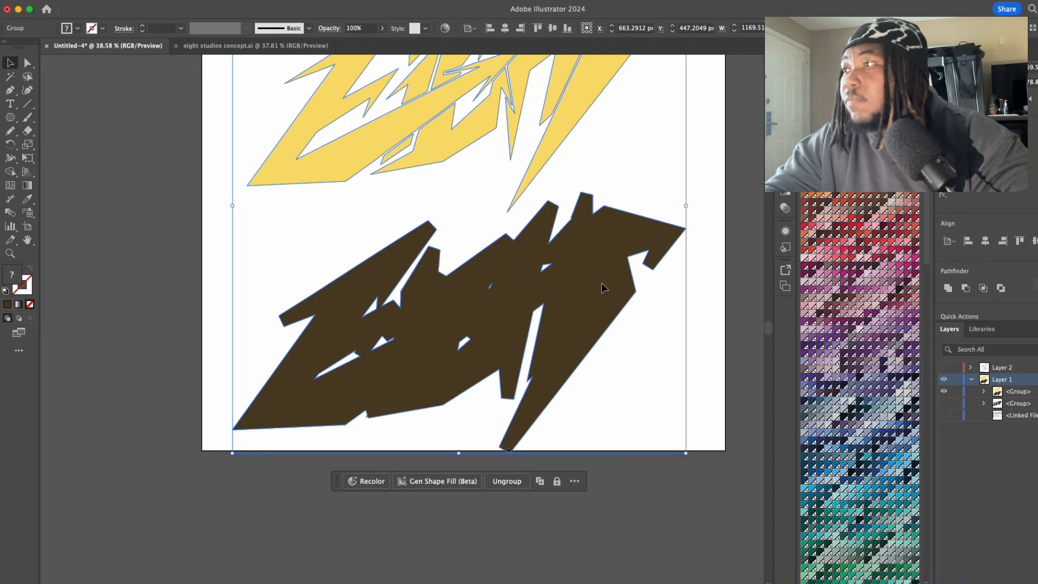
pyautogui.rightClick(601, 283)
pyautogui.click(631, 407)
pyautogui.click(629, 410)
pyautogui.scroll(3, 627, 413)
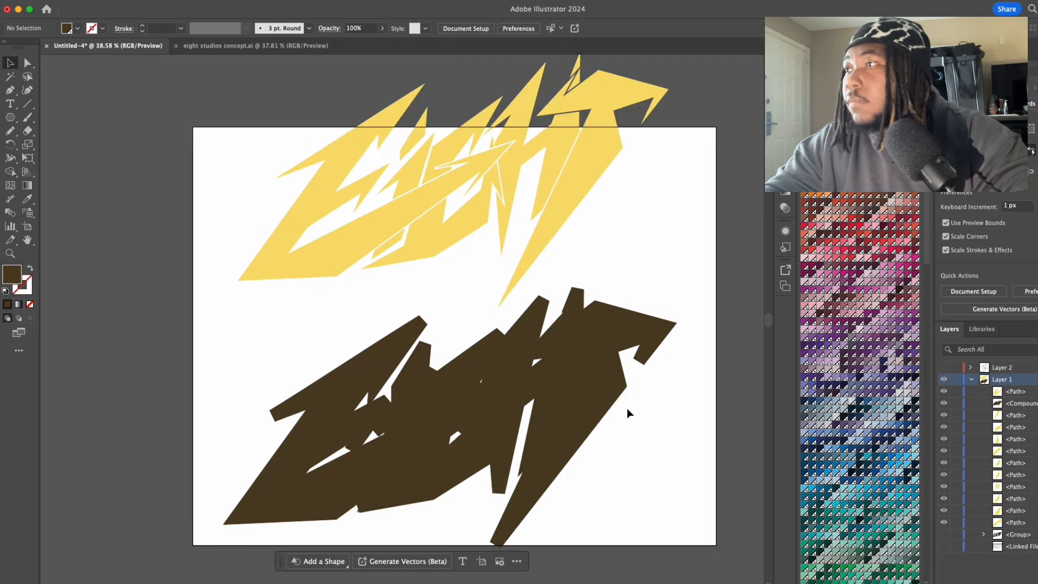
# Step: Group the upper yellow letter pieces together without the brown silhouette, and undo the trial move of that group
pyautogui.click(561, 387)
pyautogui.moveTo(332, 106); pyautogui.dragTo(626, 139)
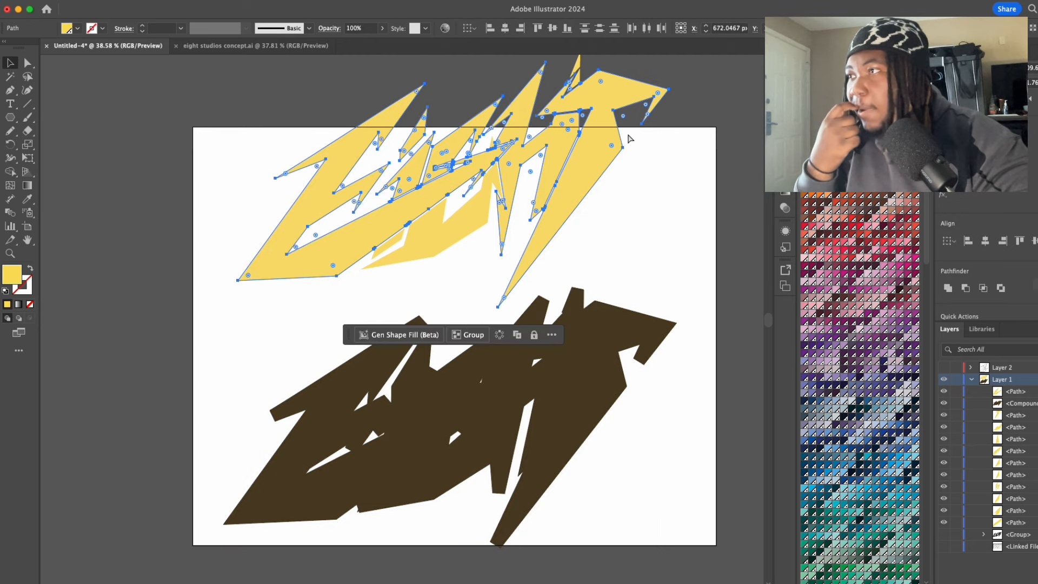
pyautogui.press('super+g')
pyautogui.moveTo(577, 162); pyautogui.dragTo(580, 251)
pyautogui.press('super+z')
pyautogui.click(665, 429)
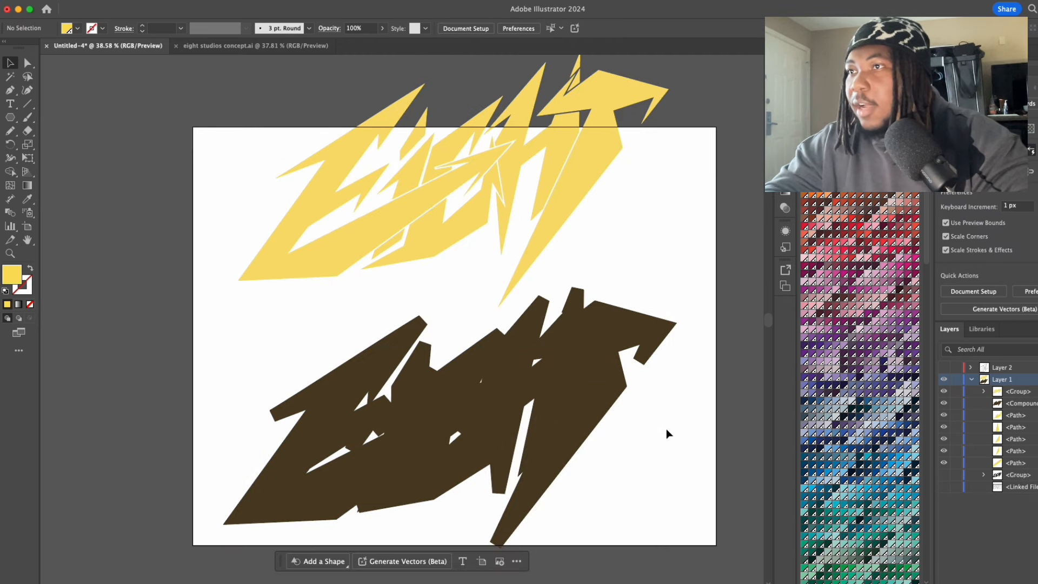
# Step: Group all the yellow lettering on the artboard and place the brown silhouette behind it, shifted slightly down and to the right
pyautogui.moveTo(530, 338); pyautogui.dragTo(529, 459)
pyautogui.scroll(2, 704, 275)
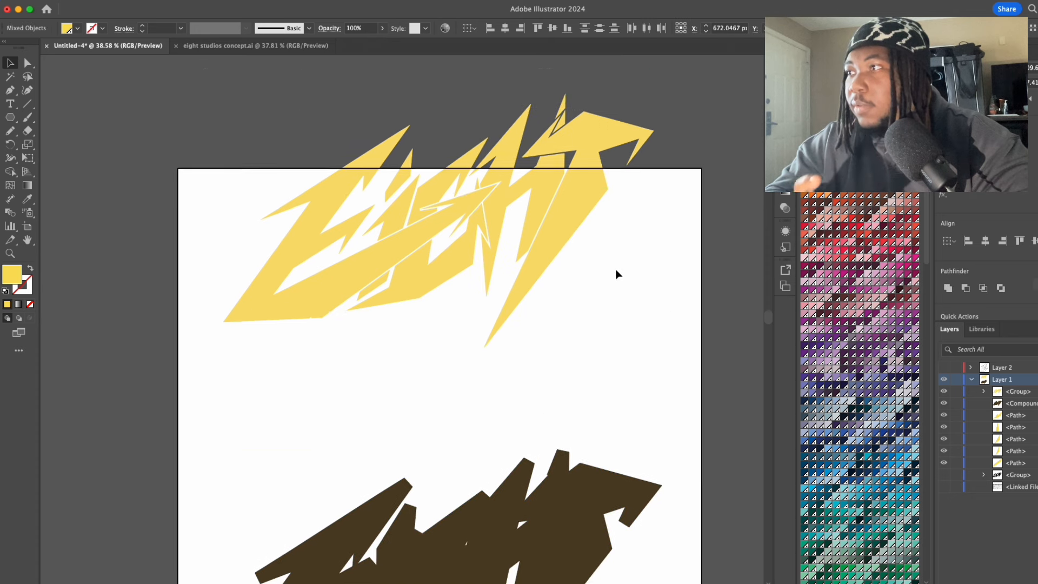
pyautogui.click(616, 274)
pyautogui.moveTo(577, 204); pyautogui.dragTo(575, 315)
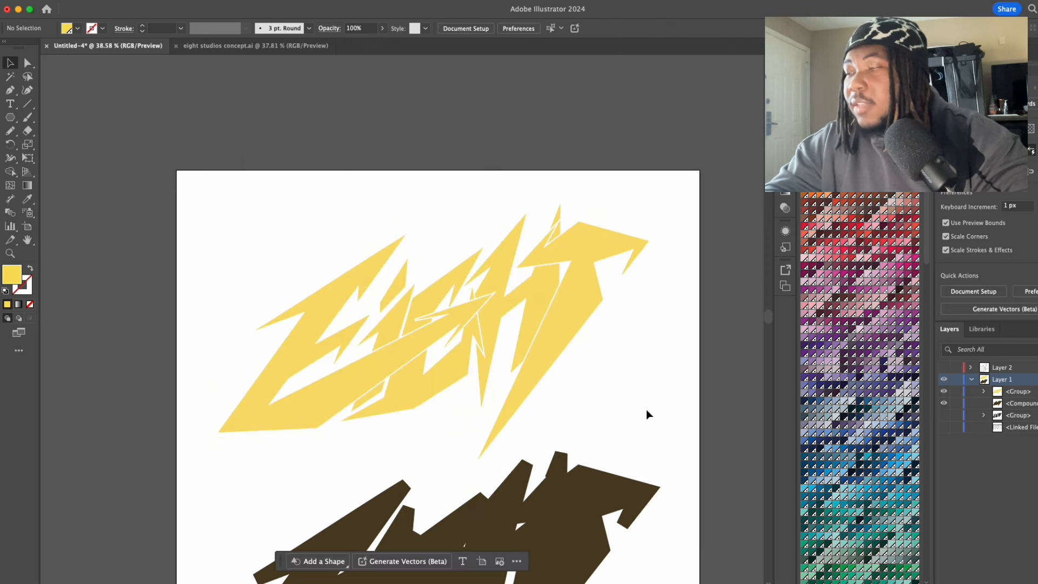
pyautogui.moveTo(578, 503); pyautogui.dragTo(579, 260)
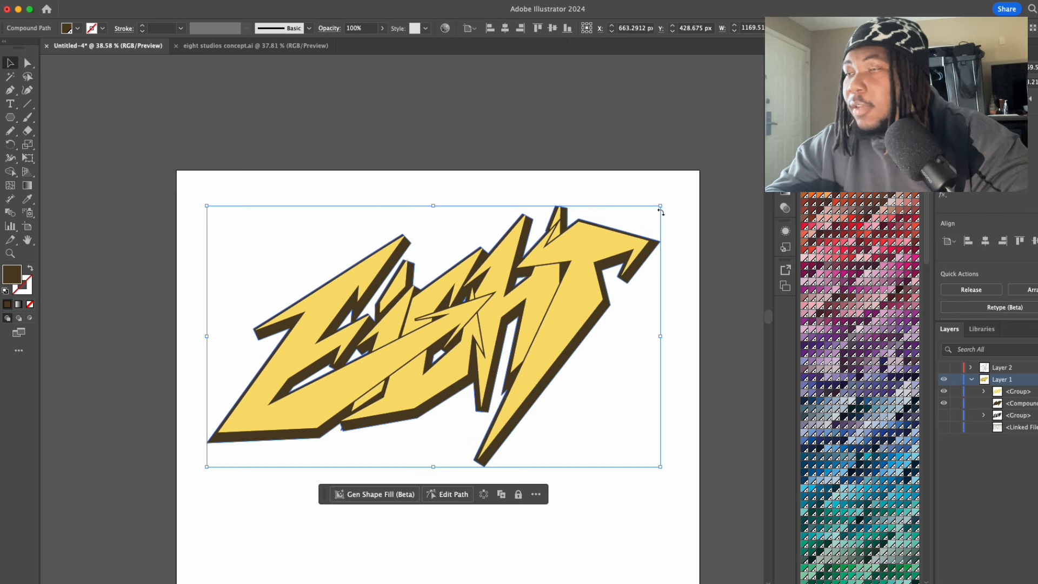
# Step: Try to enlarge the brown outline behind the yellow lettering to a width of about 1197.5 px
pyautogui.moveTo(662, 205); pyautogui.dragTo(666, 204)
pyautogui.click(619, 399)
pyautogui.scroll(3, 611, 343)
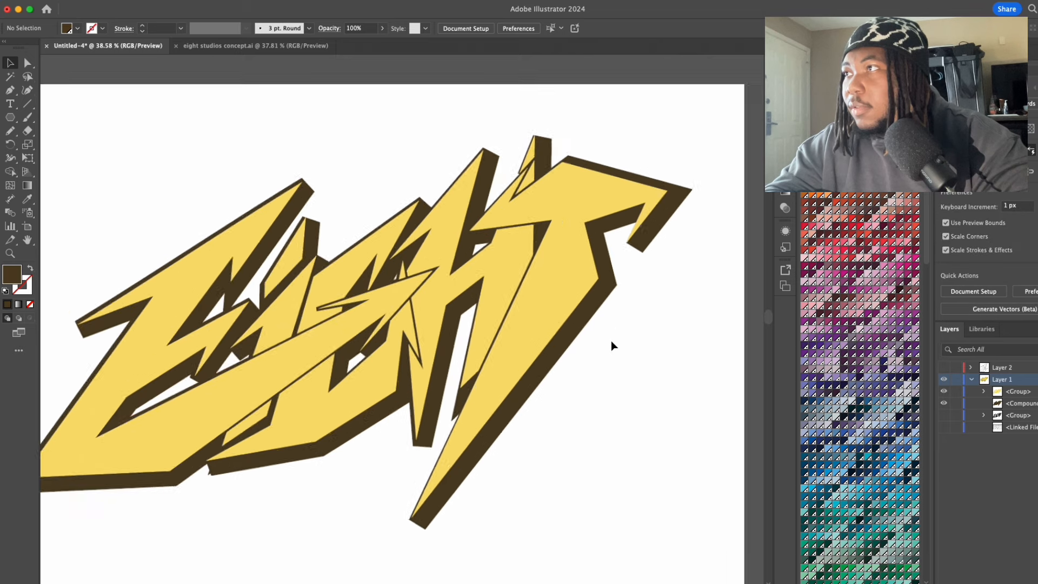
pyautogui.moveTo(682, 141); pyautogui.dragTo(686, 137)
pyautogui.press('super+z')
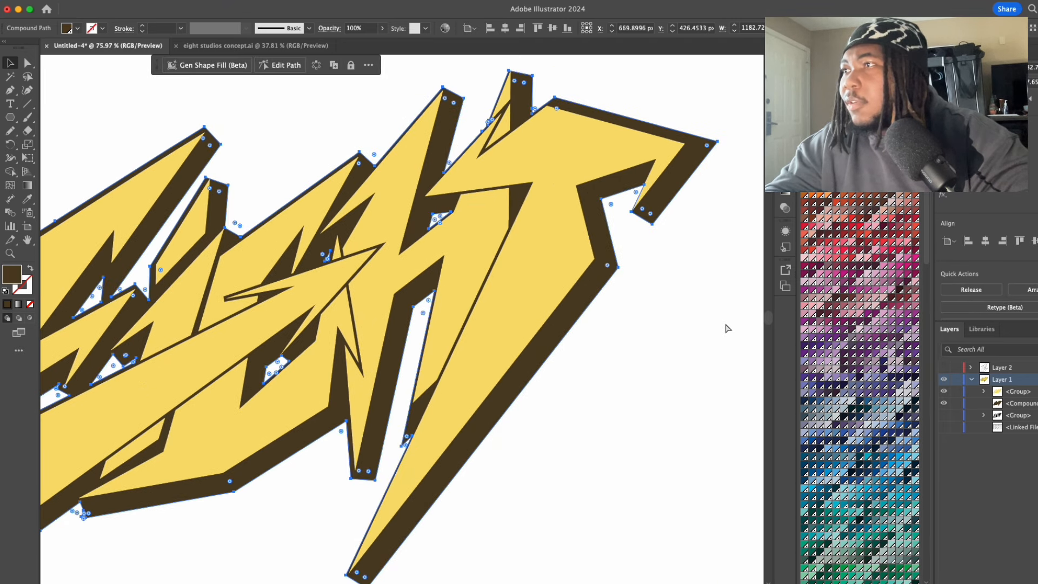
pyautogui.moveTo(719, 330); pyautogui.dragTo(722, 329)
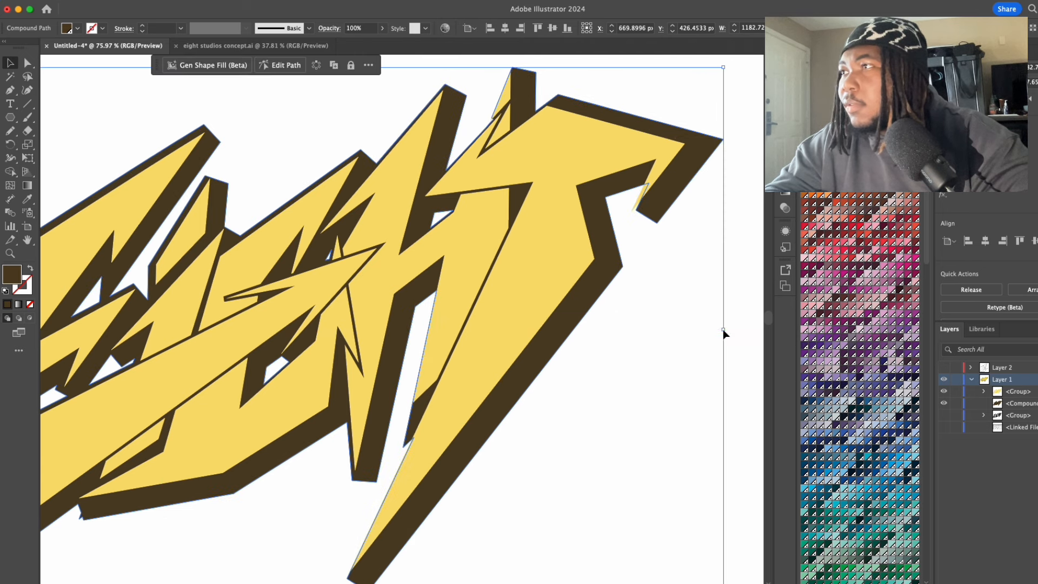
pyautogui.moveTo(676, 179); pyautogui.dragTo(669, 179)
pyautogui.press('super+z')
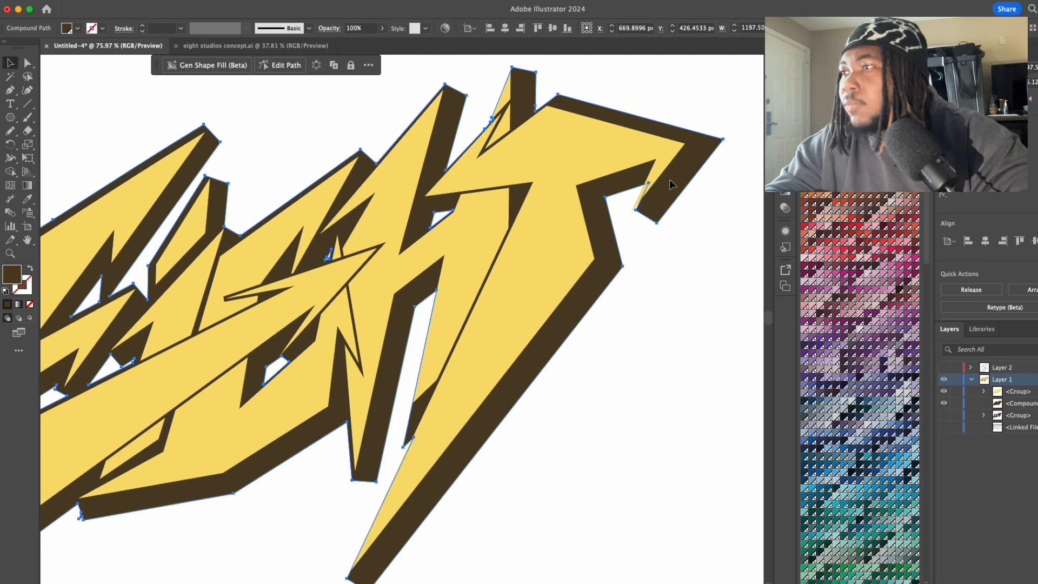
pyautogui.click(546, 415)
# Step: Try to nudge the brown outline down about 4 px, and undo its resizing and moves
pyautogui.scroll(-5, 546, 415)
pyautogui.scroll(-2, 542, 432)
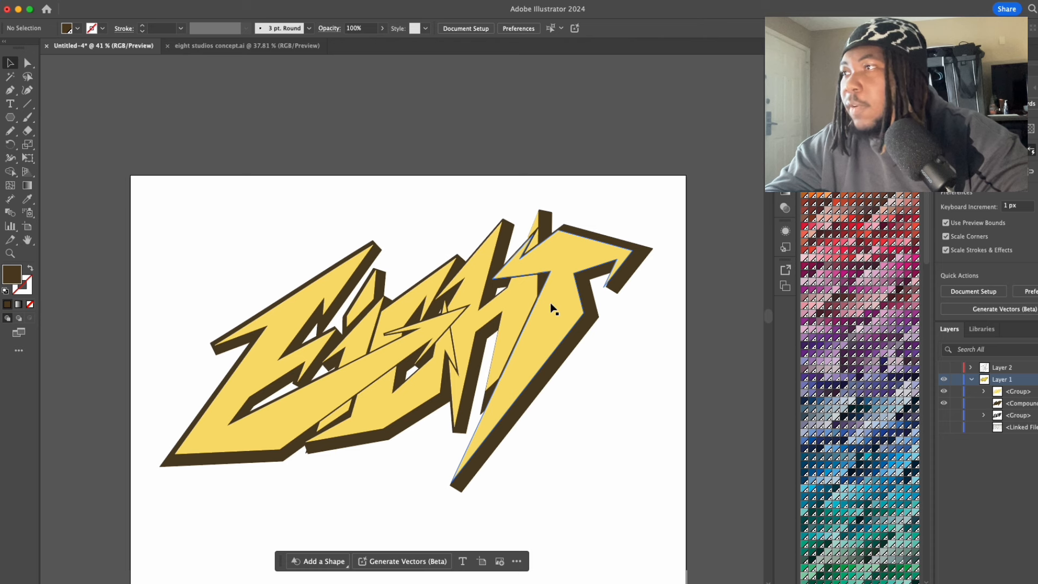
pyautogui.scroll(5, 552, 308)
pyautogui.moveTo(339, 244); pyautogui.dragTo(338, 245)
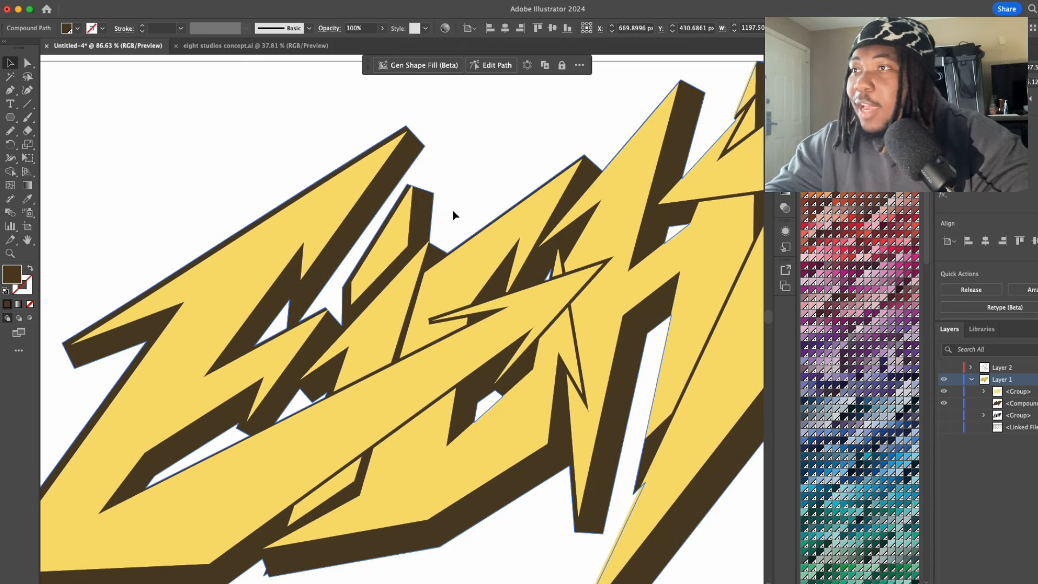
pyautogui.scroll(-3, 453, 215)
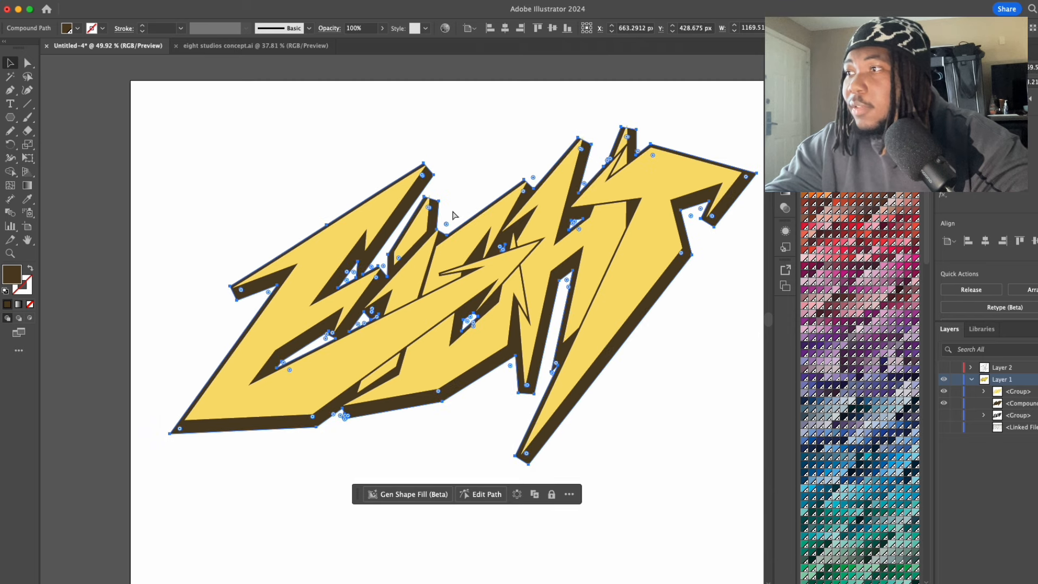
pyautogui.press('super+z')
# Step: Shift the brown outline slightly up and to the right, to about X 670 px and Y 422 px
pyautogui.moveTo(619, 558); pyautogui.dragTo(621, 235)
pyautogui.scroll(5, 627, 125)
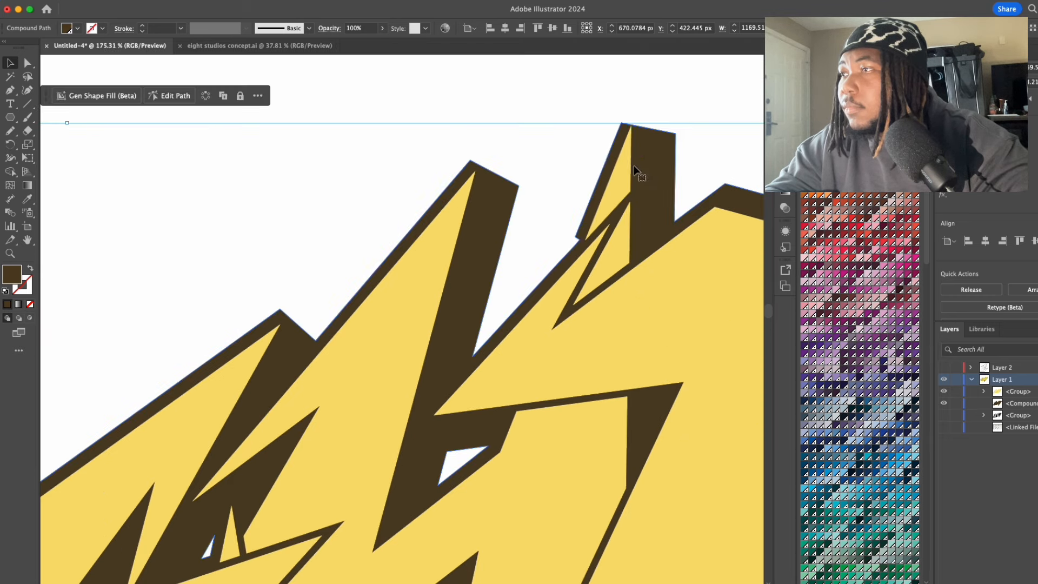
pyautogui.doubleClick(624, 168)
pyautogui.doubleClick(593, 99)
pyautogui.scroll(-8, 551, 213)
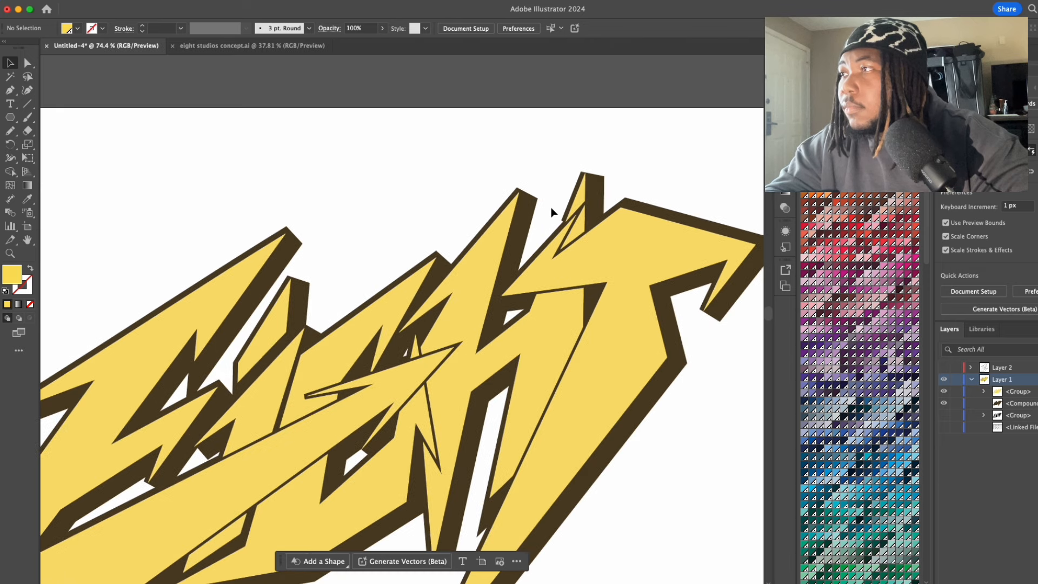
pyautogui.scroll(4, 552, 210)
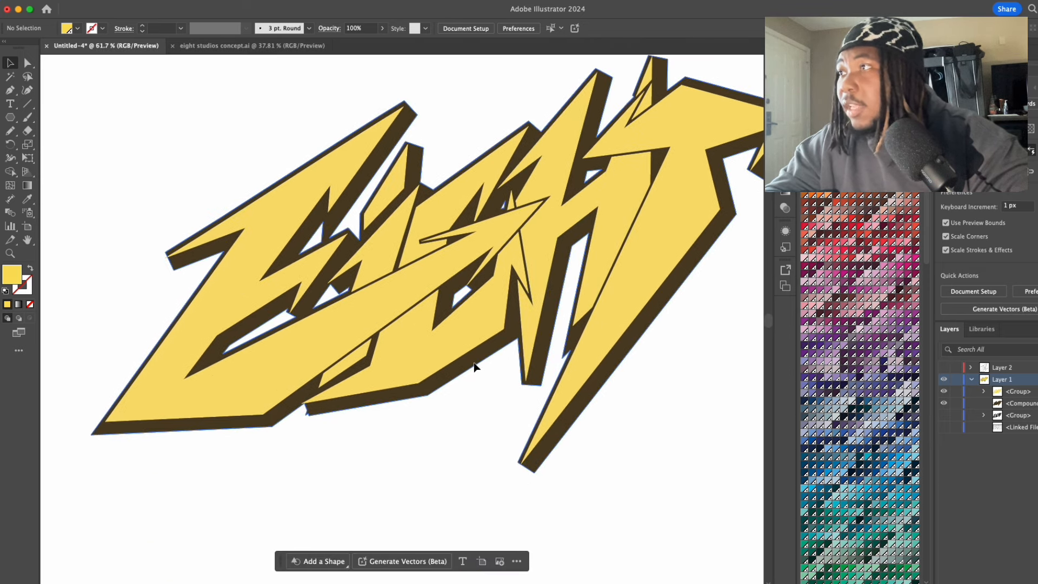
# Step: Stretch the brown outline leftward to a width of about 1177 px and move it down 6.23 px
pyautogui.click(475, 363)
pyautogui.moveTo(88, 265); pyautogui.dragTo(87, 265)
pyautogui.moveTo(139, 424); pyautogui.dragTo(140, 429)
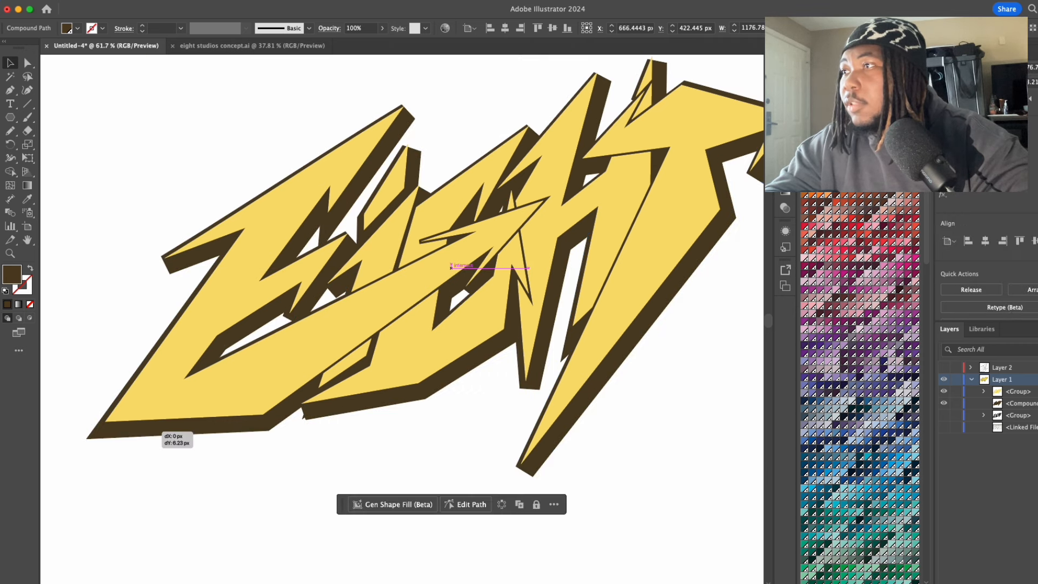
pyautogui.click(401, 436)
pyautogui.moveTo(401, 436); pyautogui.dragTo(333, 470)
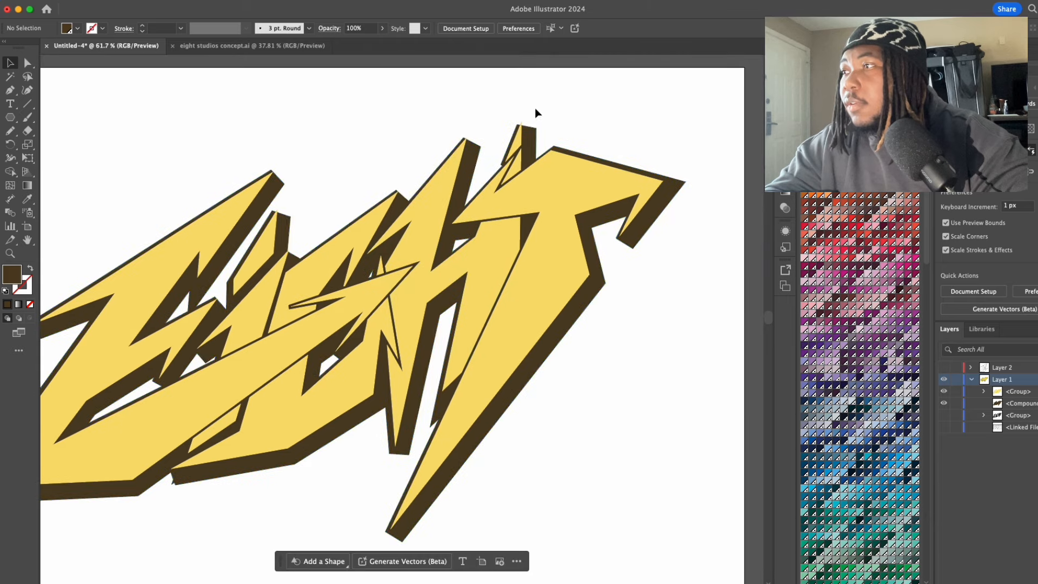
# Step: Raise the two top corners of the brown outline around the H's small spike beside the T to cover the yellow tip
pyautogui.click(530, 135)
pyautogui.scroll(5, 530, 137)
pyautogui.scroll(3, 530, 137)
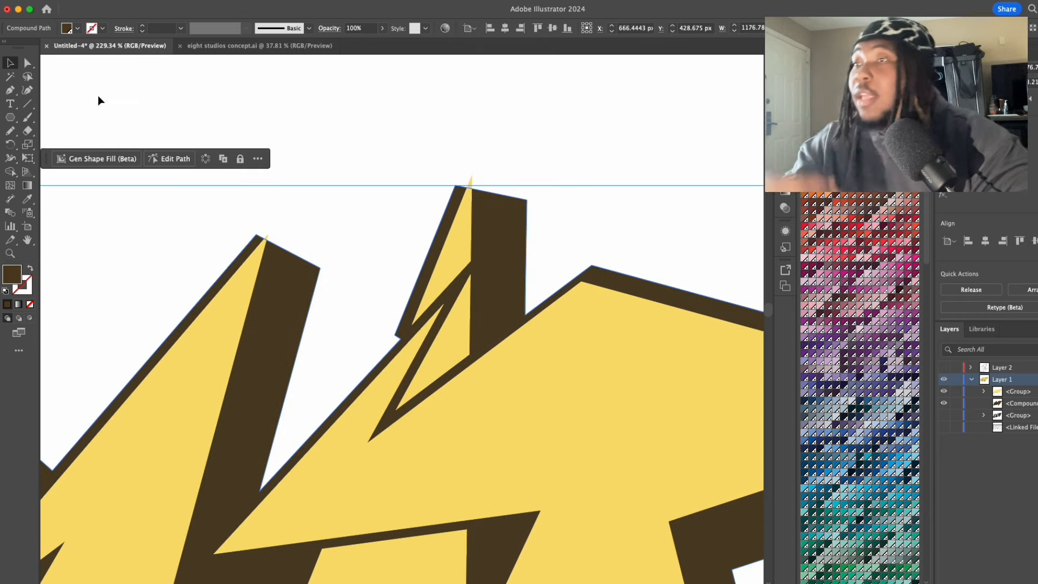
pyautogui.click(27, 62)
pyautogui.moveTo(436, 157); pyautogui.dragTo(533, 183)
pyautogui.keyDown('shift'); pyautogui.click(472, 175); pyautogui.keyUp('shift')
# Step: Raise the two top corners of the brown outline around the H's tall left spike to cover its yellow tip
pyautogui.click(320, 268)
pyautogui.keyDown('shift'); pyautogui.click(256, 234); pyautogui.keyUp('shift')
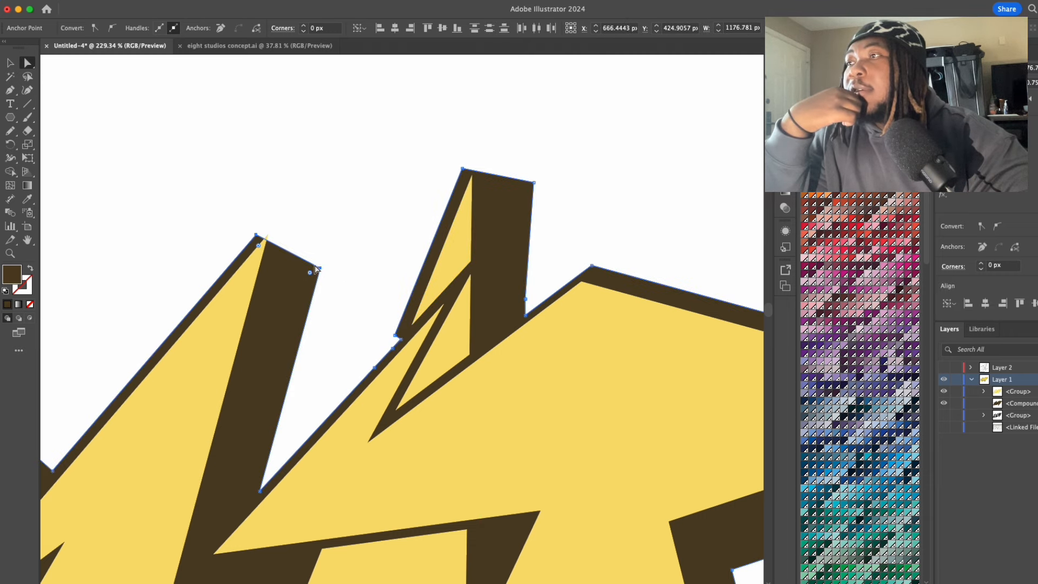
pyautogui.moveTo(320, 268); pyautogui.dragTo(327, 255)
pyautogui.click(328, 153)
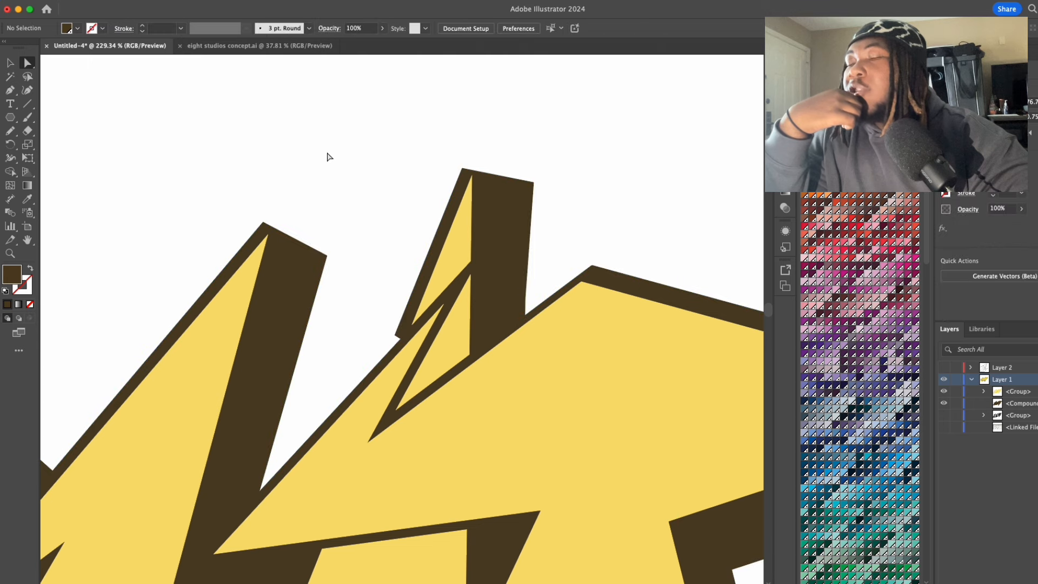
# Step: Redraw the jagged notch on the brown outline's lower edge, where the E meets the G, as a straight edge with the Pencil tool
pyautogui.scroll(-5, 327, 151)
pyautogui.scroll(-5, 327, 156)
pyautogui.hscroll(-5, 327, 156)
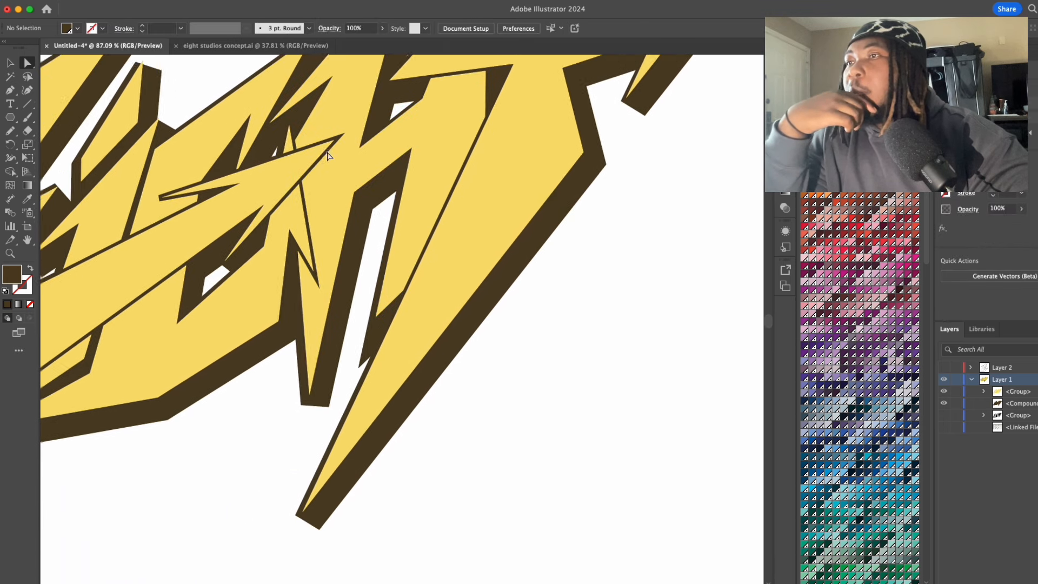
pyautogui.click(11, 130)
pyautogui.scroll(-2, 215, 329)
pyautogui.hscroll(-2, 215, 329)
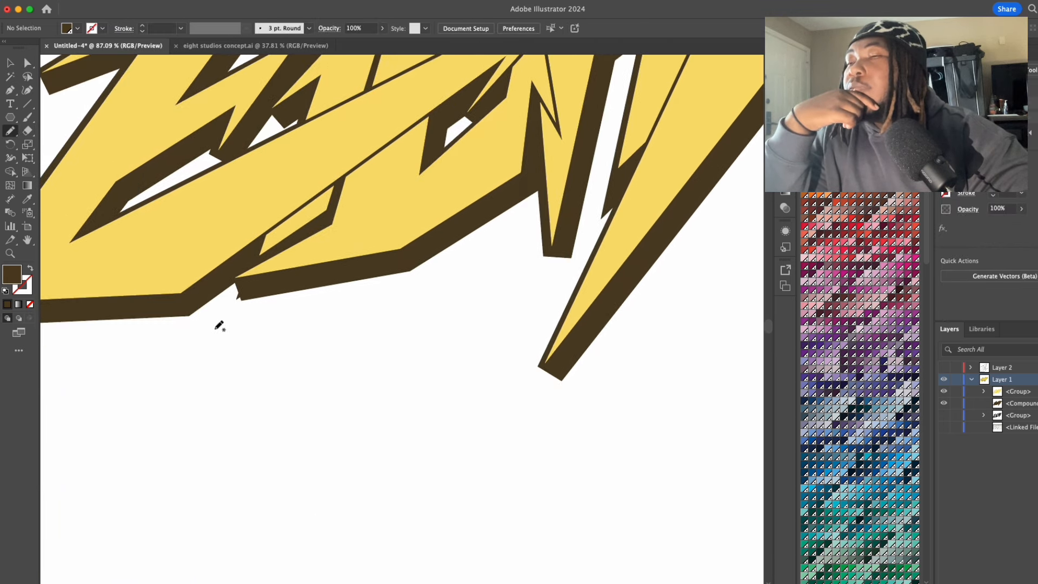
pyautogui.scroll(6, 215, 328)
pyautogui.click(28, 63)
pyautogui.click(307, 224)
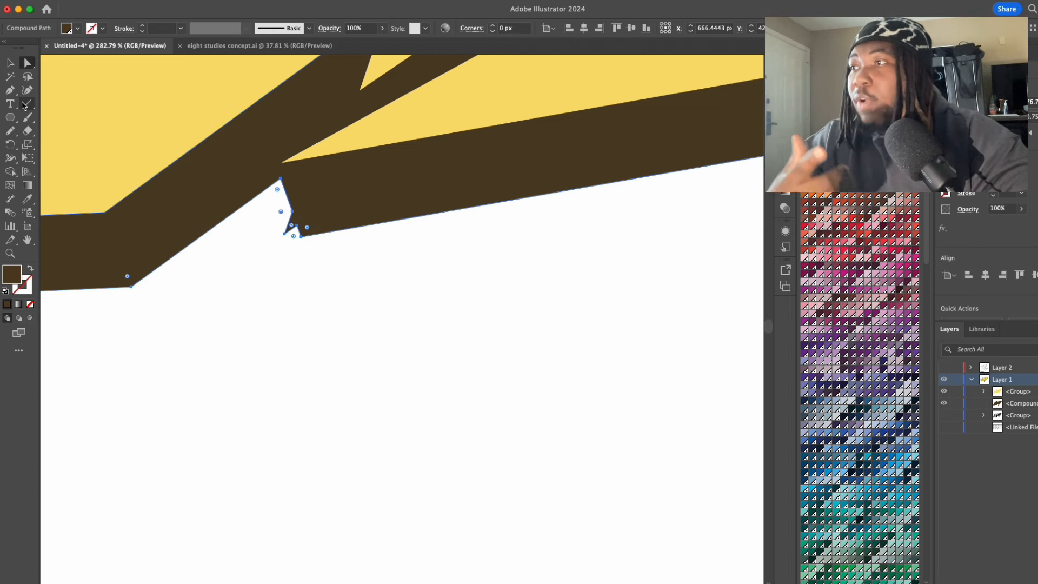
pyautogui.click(11, 130)
pyautogui.scroll(5, 324, 207)
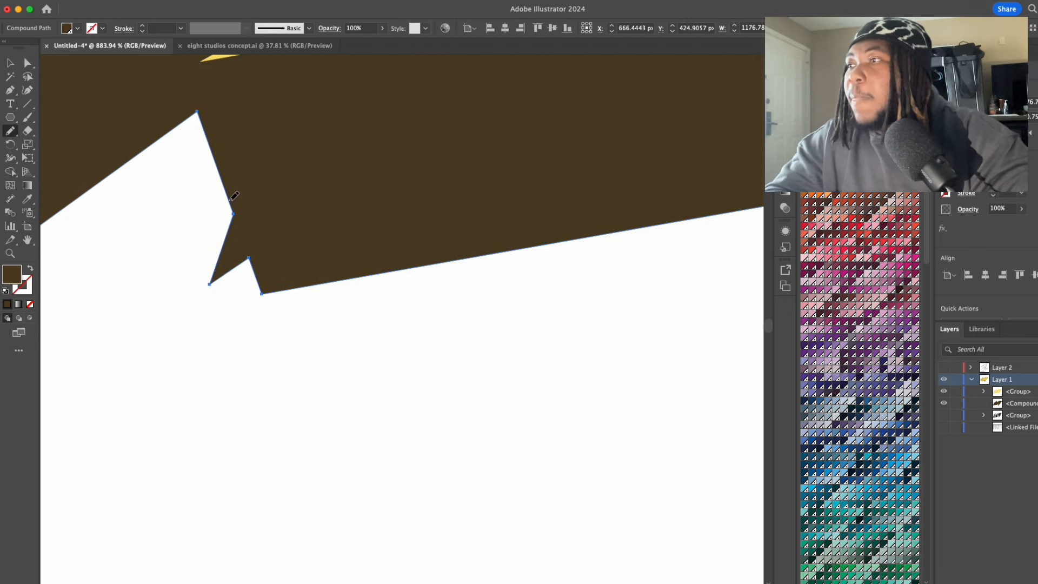
pyautogui.moveTo(259, 267)
pyautogui.mouseDown()
pyautogui.moveTo(224, 191)
pyautogui.moveTo(253, 268)
pyautogui.mouseUp()
pyautogui.press('super+z')
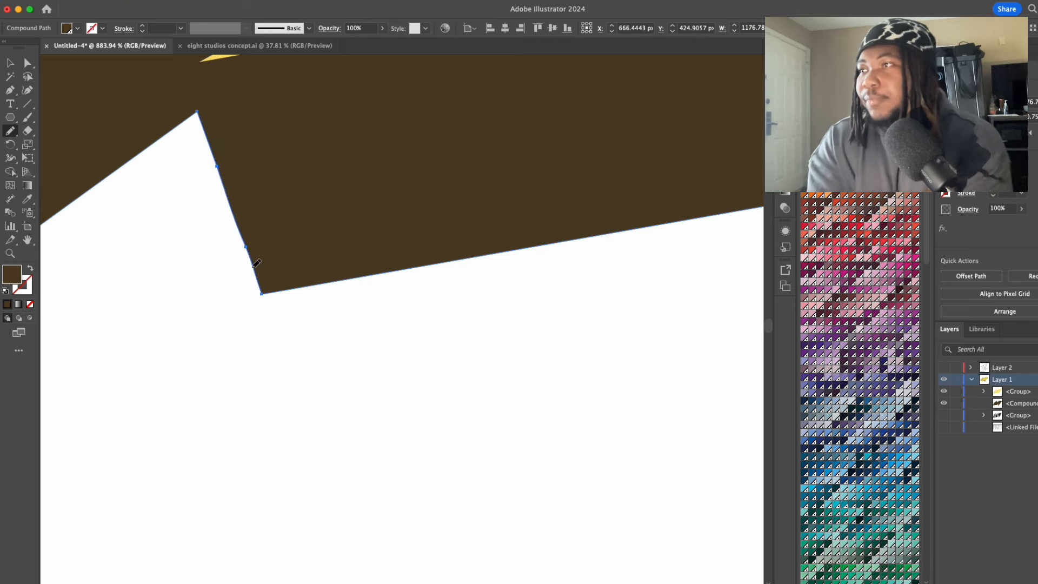
pyautogui.moveTo(12, 140); pyautogui.dragTo(52, 157)
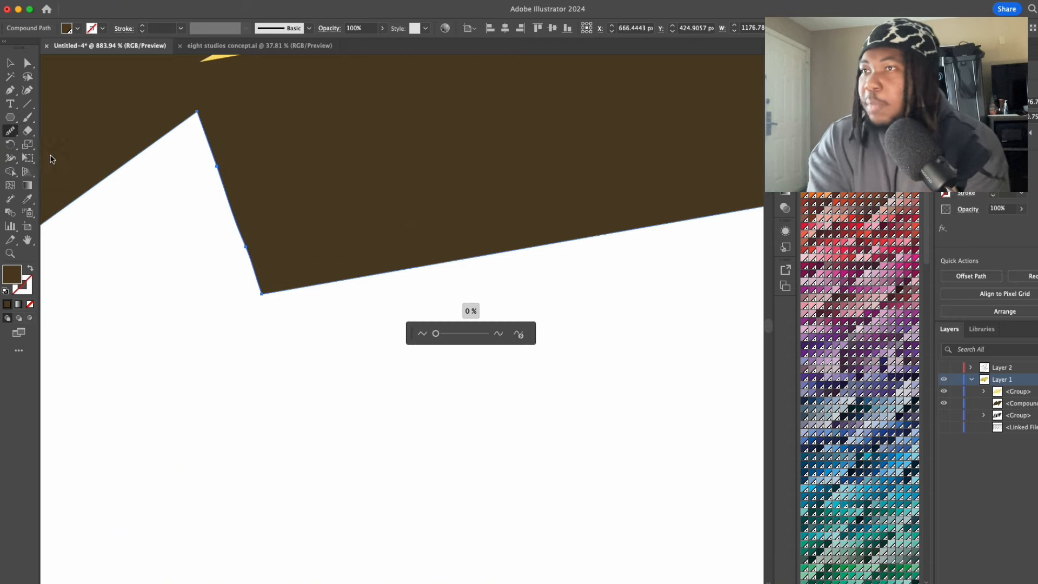
pyautogui.scroll(-5, 210, 297)
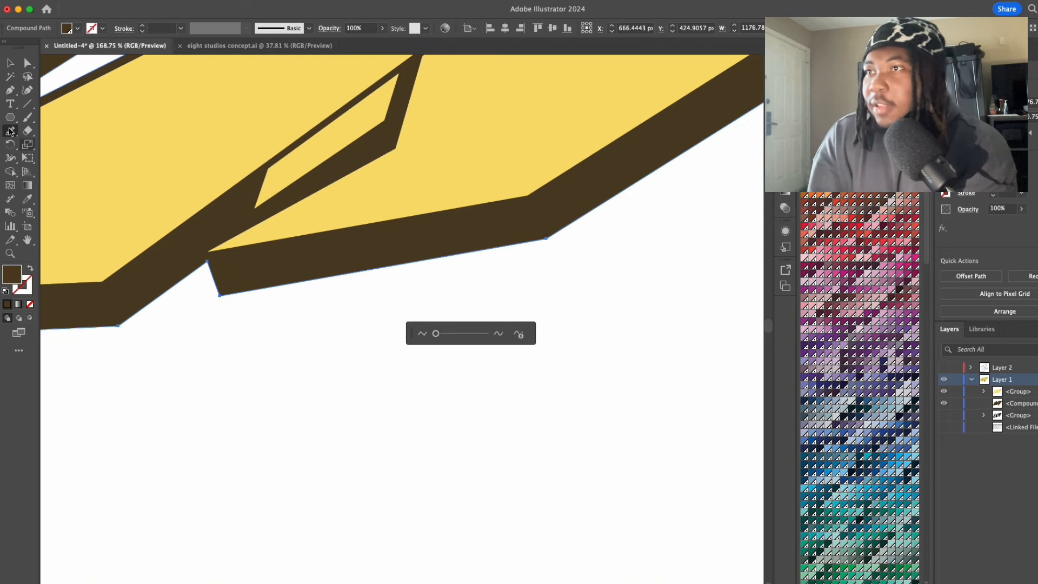
pyautogui.click(10, 63)
pyautogui.click(258, 397)
pyautogui.scroll(-4, 258, 398)
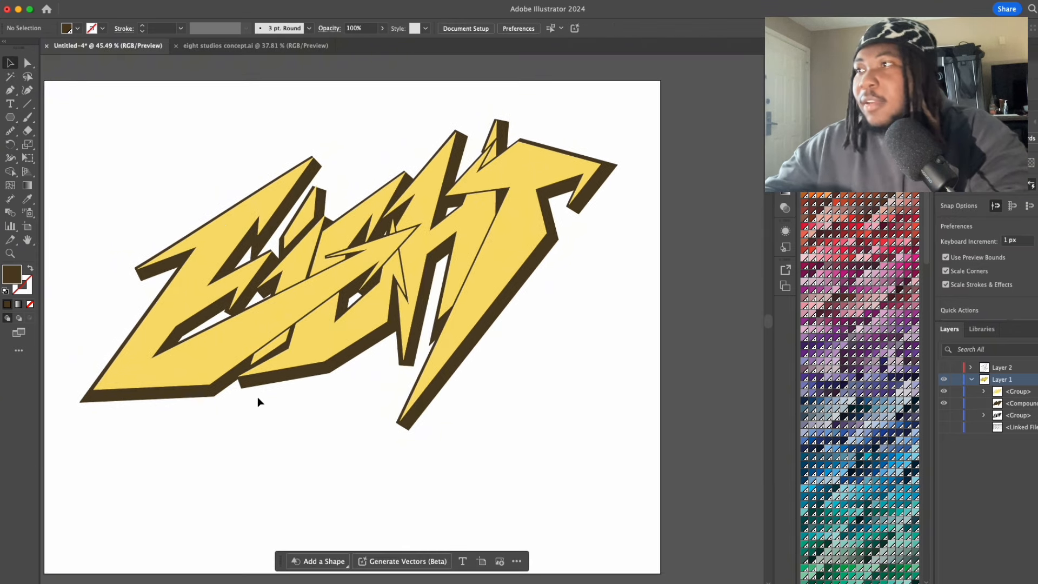
# Step: Move the two top corners of the brown outline at the E's tall spike outward, away from its yellow tip
pyautogui.scroll(5, 398, 190)
pyautogui.press('a')
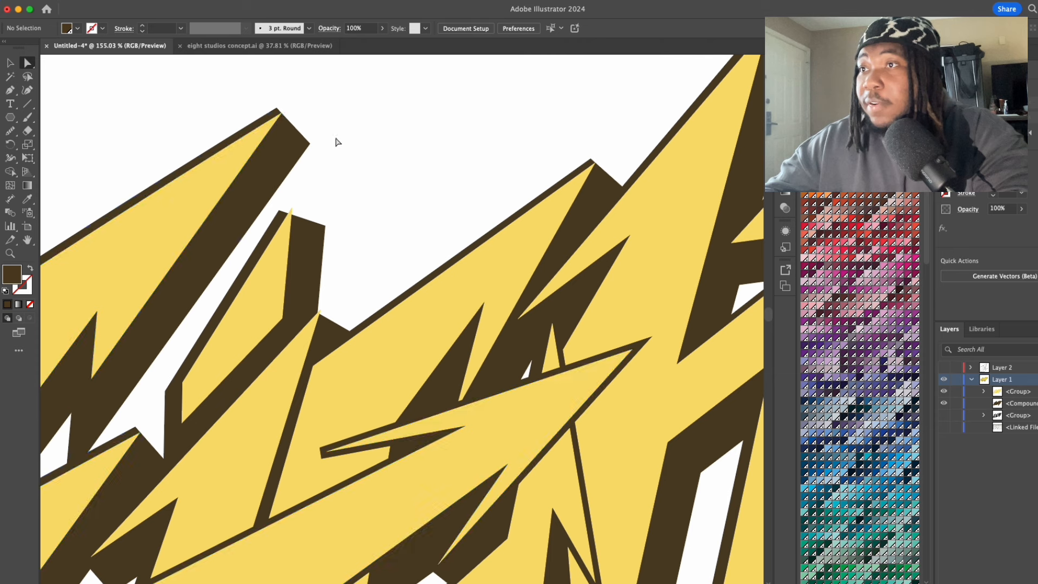
pyautogui.click(299, 138)
pyautogui.click(276, 108)
pyautogui.moveTo(311, 142); pyautogui.dragTo(316, 138)
# Step: Raise the two top corners of the brown outline around the I's spike to cover its yellow tip
pyautogui.click(324, 224)
pyautogui.keyDown('shift'); pyautogui.click(278, 211); pyautogui.keyUp('shift')
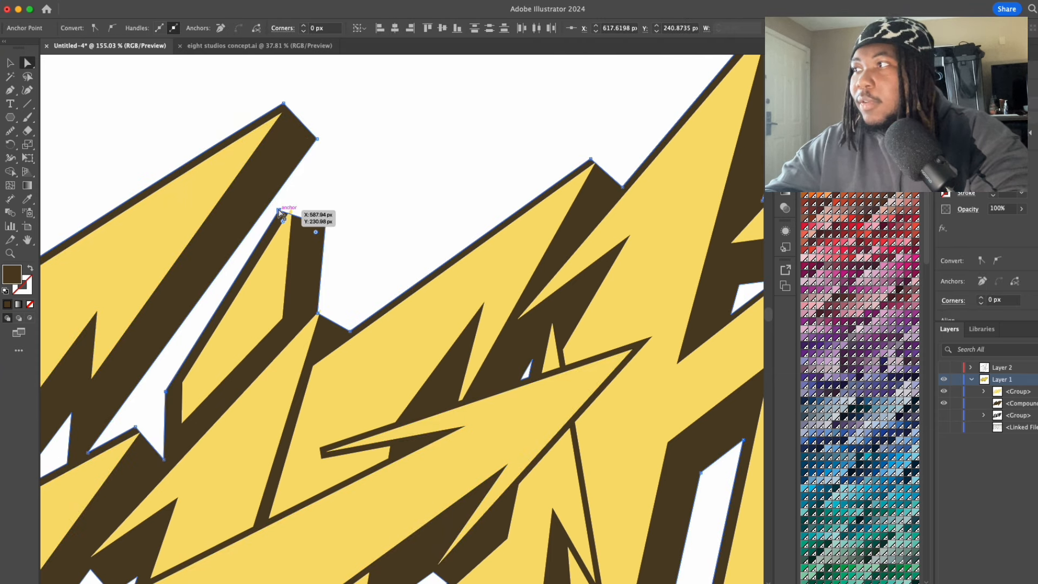
pyautogui.moveTo(279, 211); pyautogui.dragTo(284, 199)
pyautogui.click(362, 184)
# Step: Give the yellow lettering group a 2 pt light grey stroke (R=242 G=242 B=242) aligned to the outside
pyautogui.press('super+0')
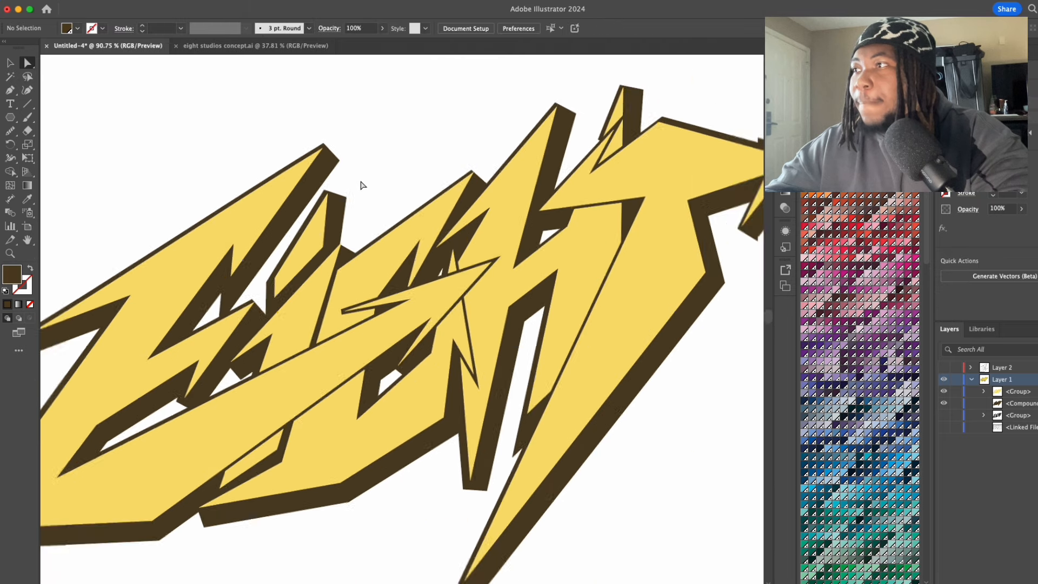
pyautogui.hscroll(2, 361, 185)
pyautogui.scroll(1, 361, 184)
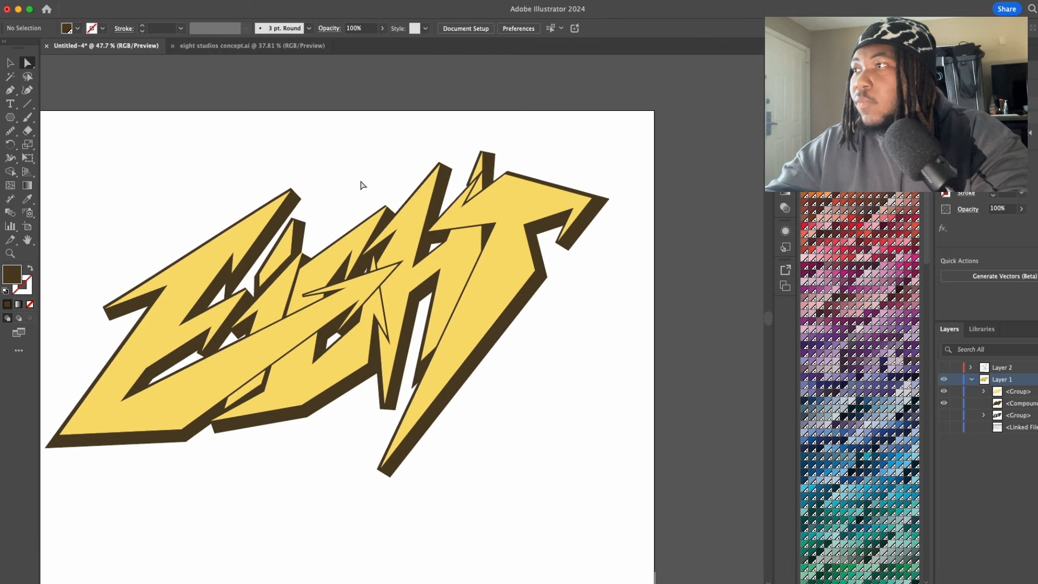
pyautogui.scroll(-3, 362, 185)
pyautogui.hscroll(-2, 362, 185)
pyautogui.scroll(1, 362, 184)
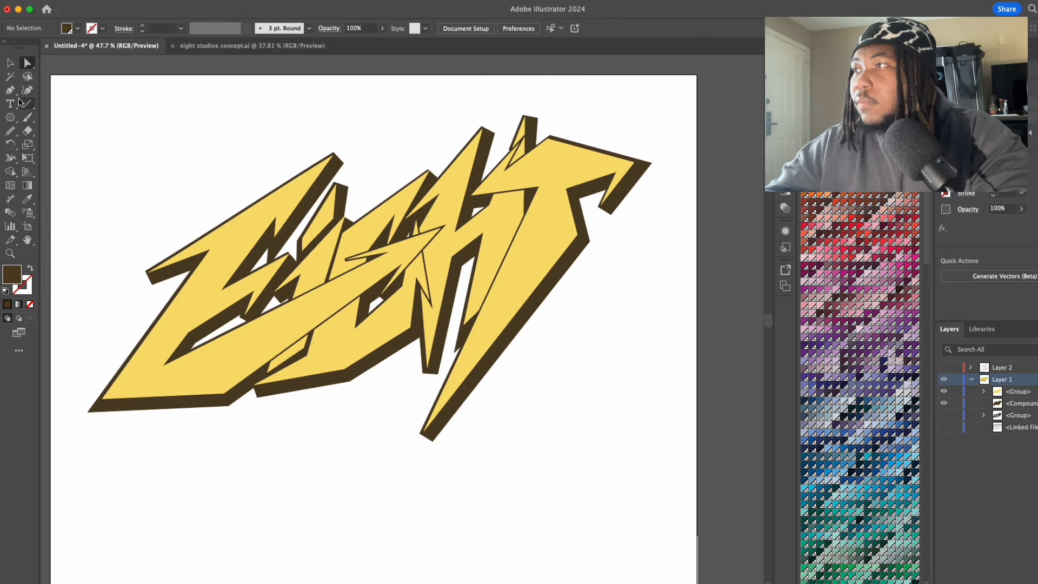
pyautogui.click(9, 63)
pyautogui.click(239, 238)
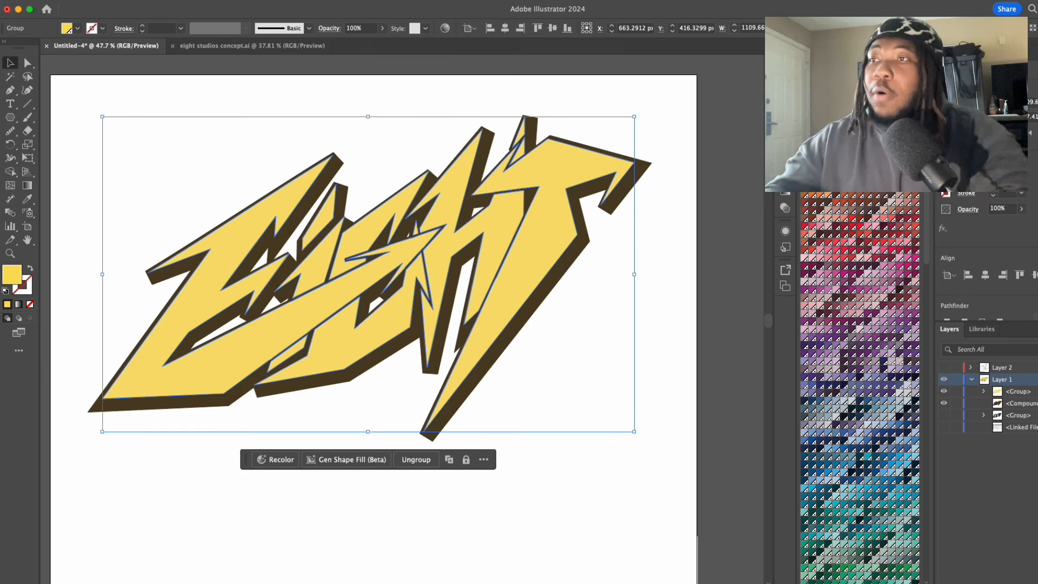
pyautogui.click(945, 193)
pyautogui.click(909, 259)
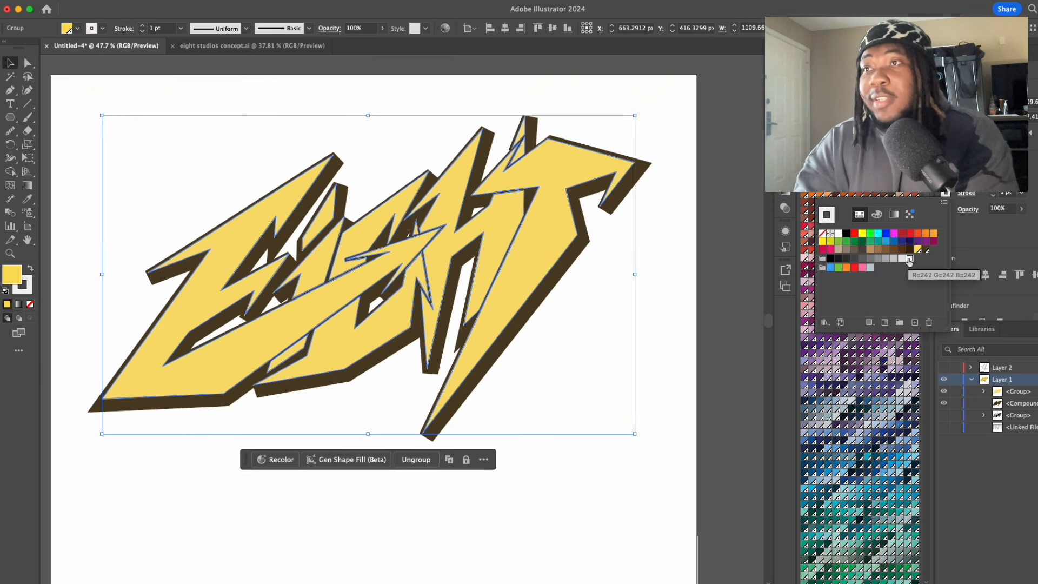
pyautogui.click(992, 191)
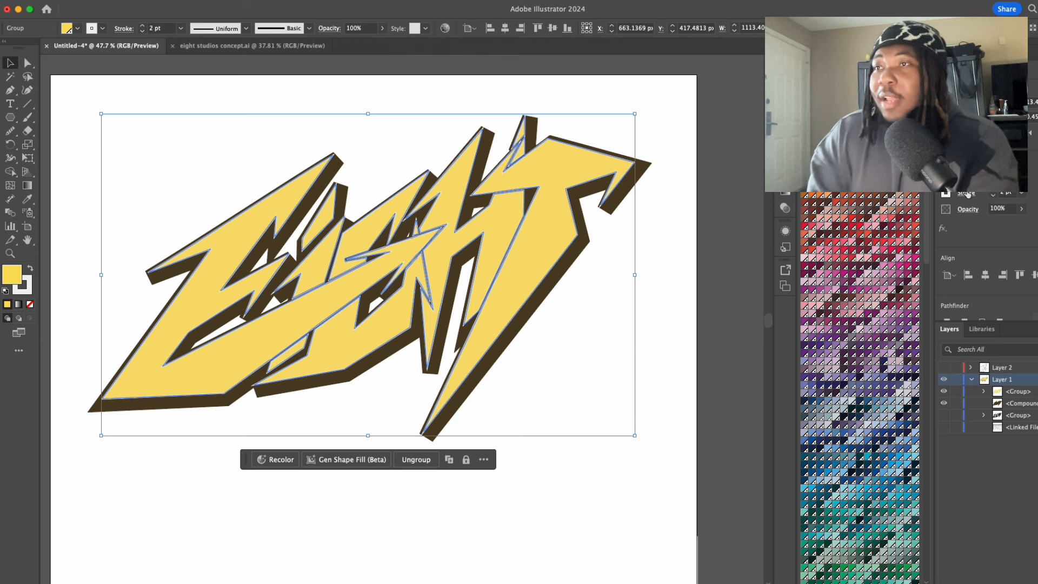
pyautogui.click(966, 192)
pyautogui.click(697, 313)
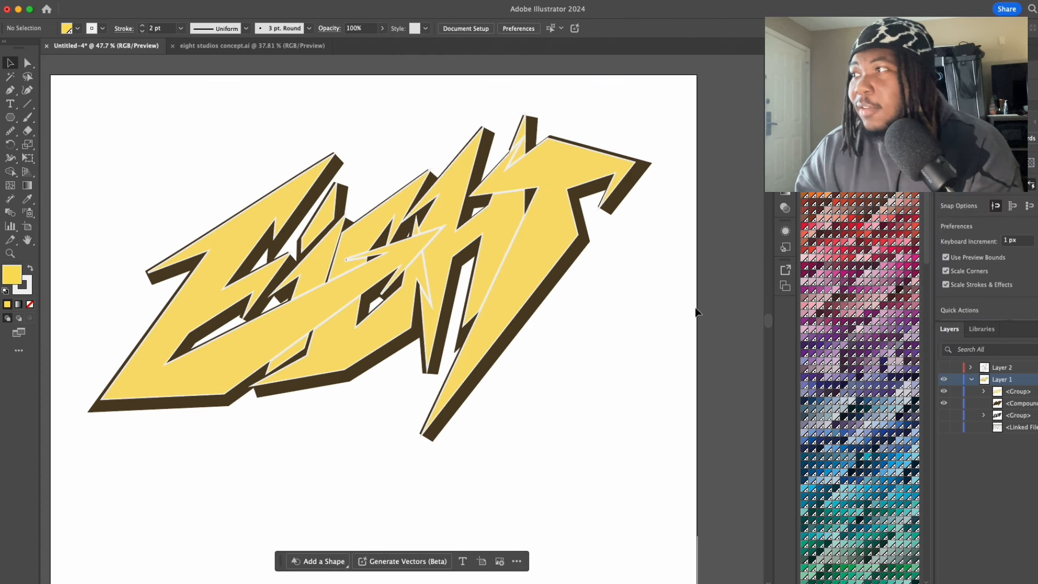
# Step: Try green and purple swatches, ending on pink, as the stroke colour of the yellow lettering
pyautogui.click(563, 231)
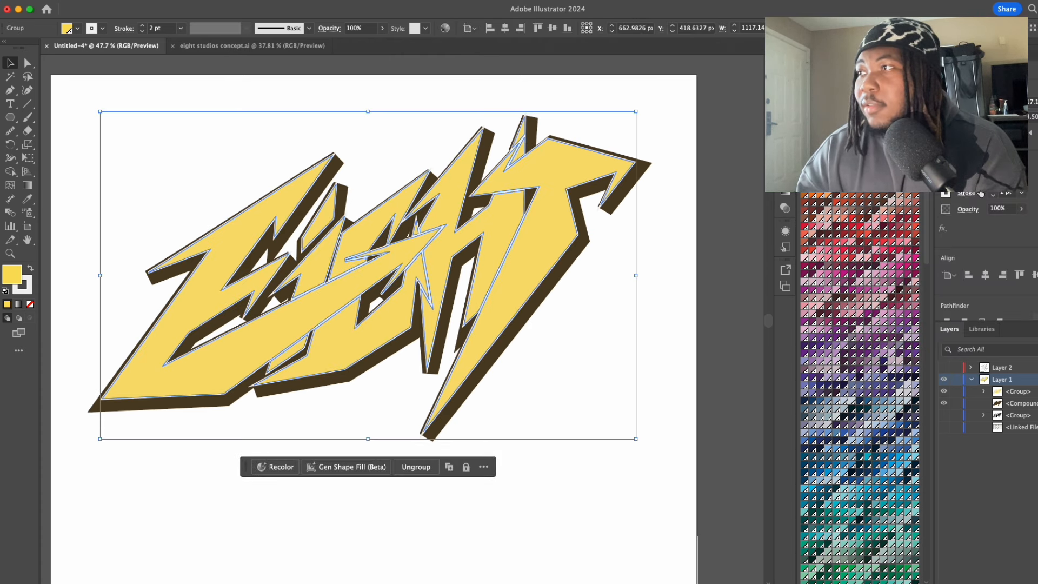
pyautogui.click(945, 194)
pyautogui.click(834, 250)
pyautogui.click(869, 243)
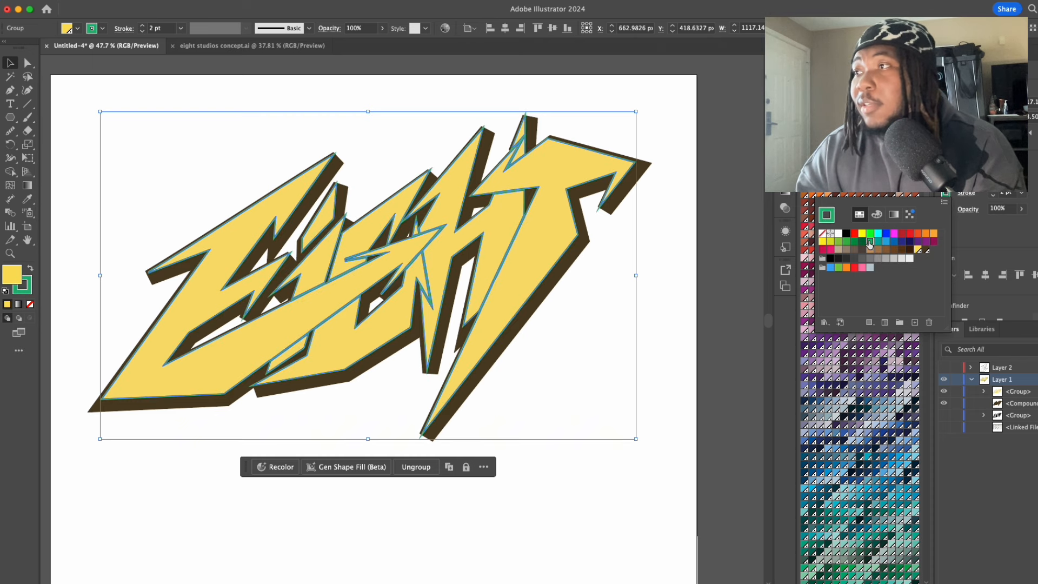
pyautogui.click(933, 241)
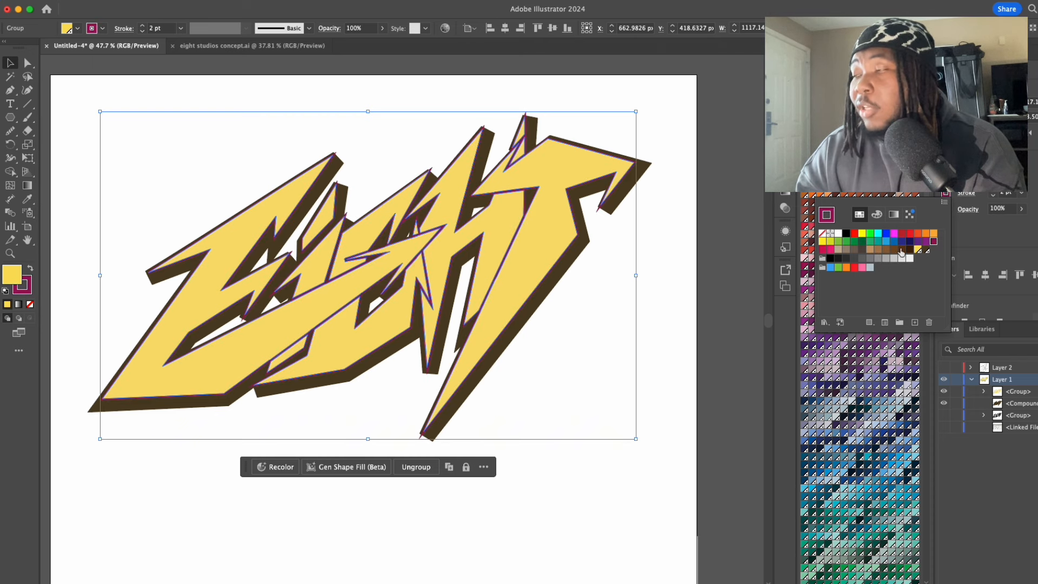
pyautogui.click(830, 251)
pyautogui.click(736, 280)
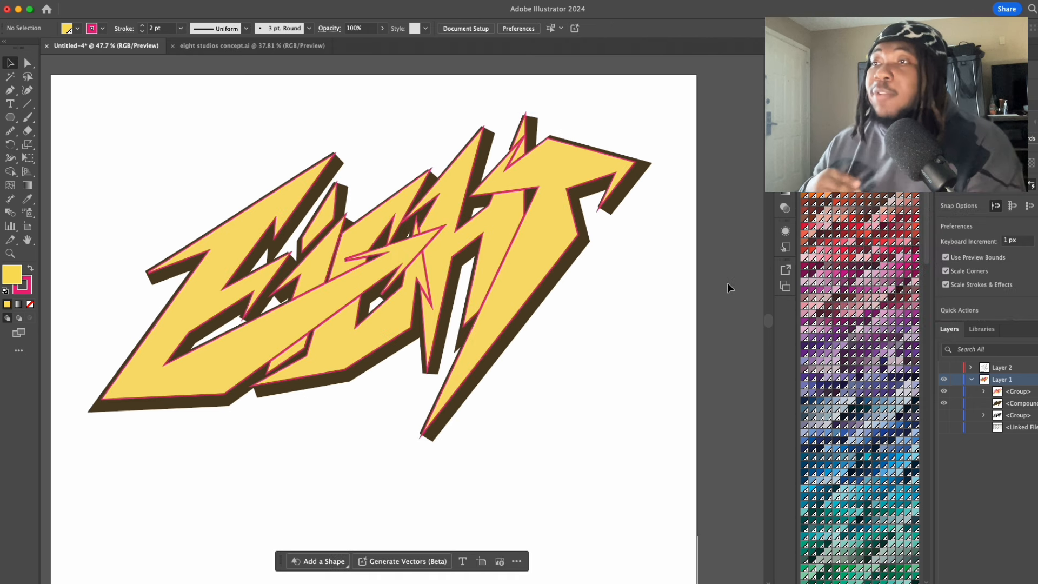
# Step: Recolour the brown offset shape behind the lettering with the red swatch SEMPLETONE 199 C
pyautogui.click(572, 272)
pyautogui.click(804, 228)
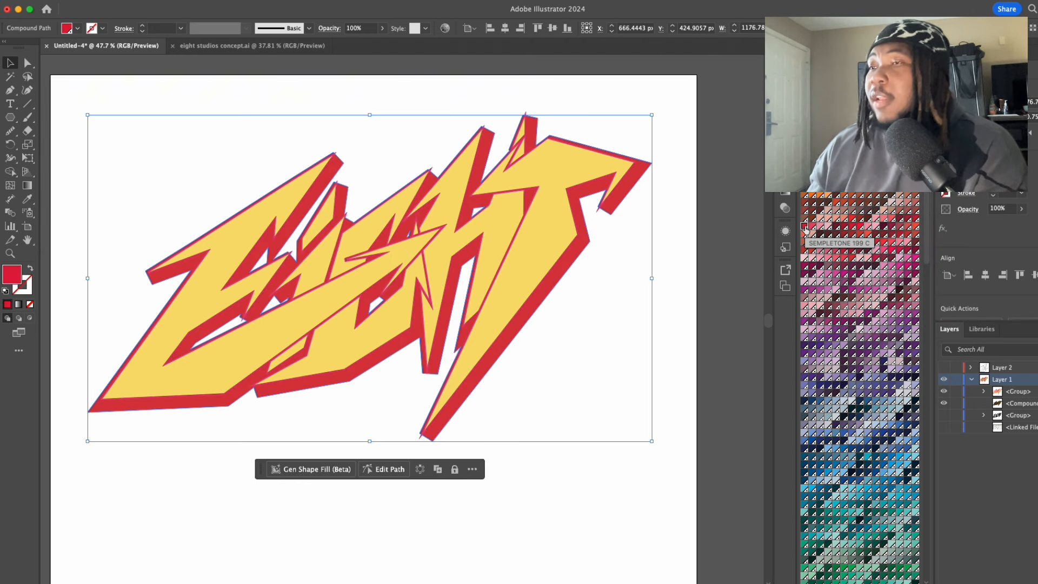
pyautogui.click(650, 310)
# Step: Align the yellow lettering's stroke to the inside and colour it black (R=0 G=0 B=0)
pyautogui.click(546, 241)
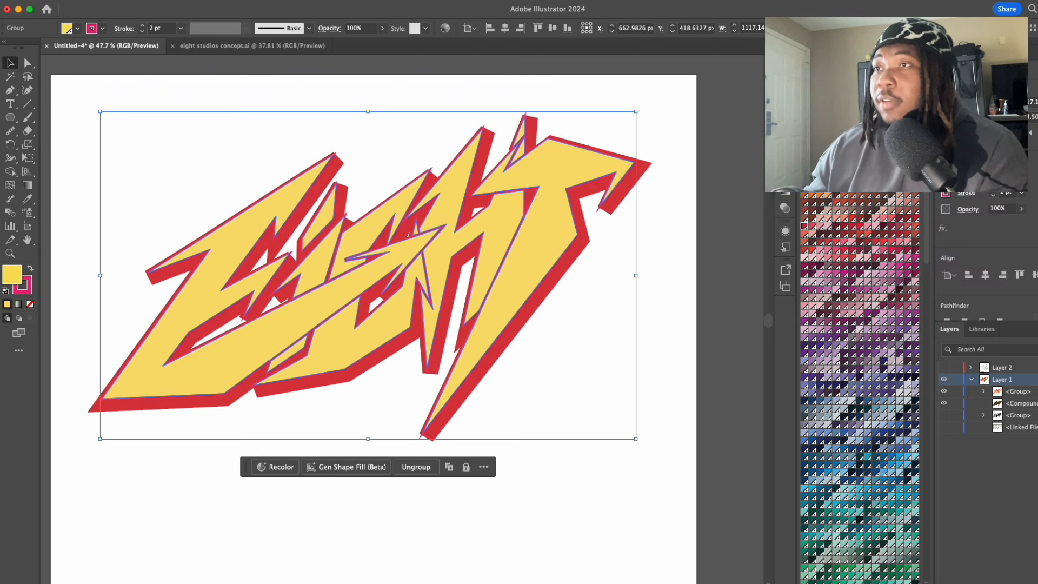
pyautogui.click(963, 195)
pyautogui.click(905, 255)
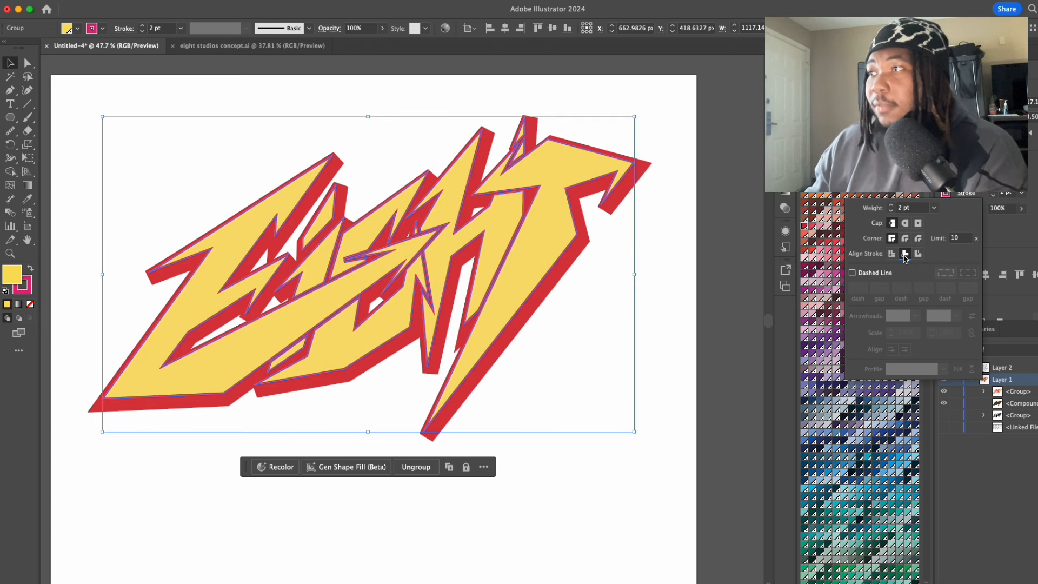
pyautogui.click(944, 194)
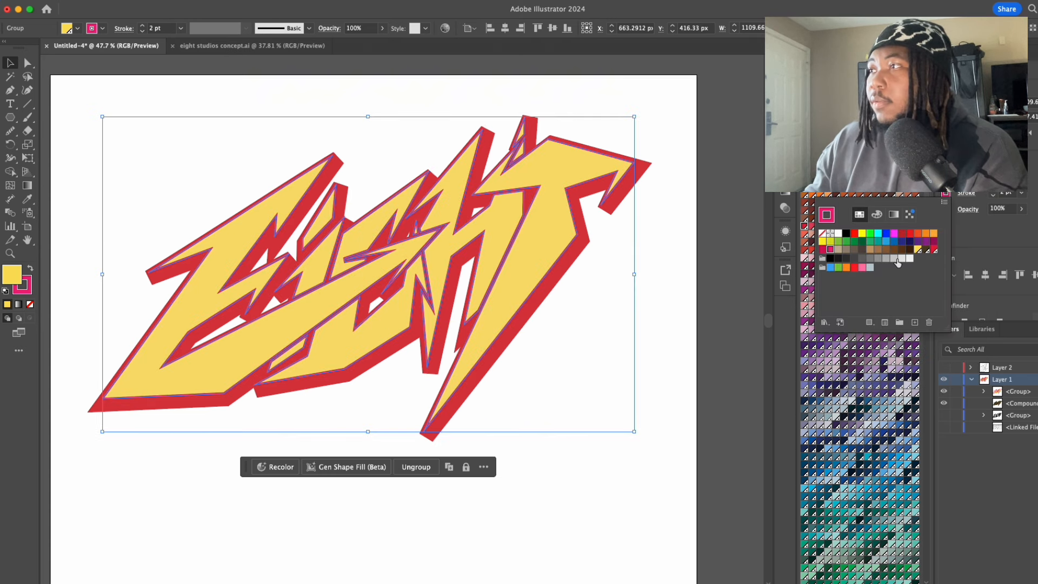
pyautogui.click(893, 259)
pyautogui.click(833, 262)
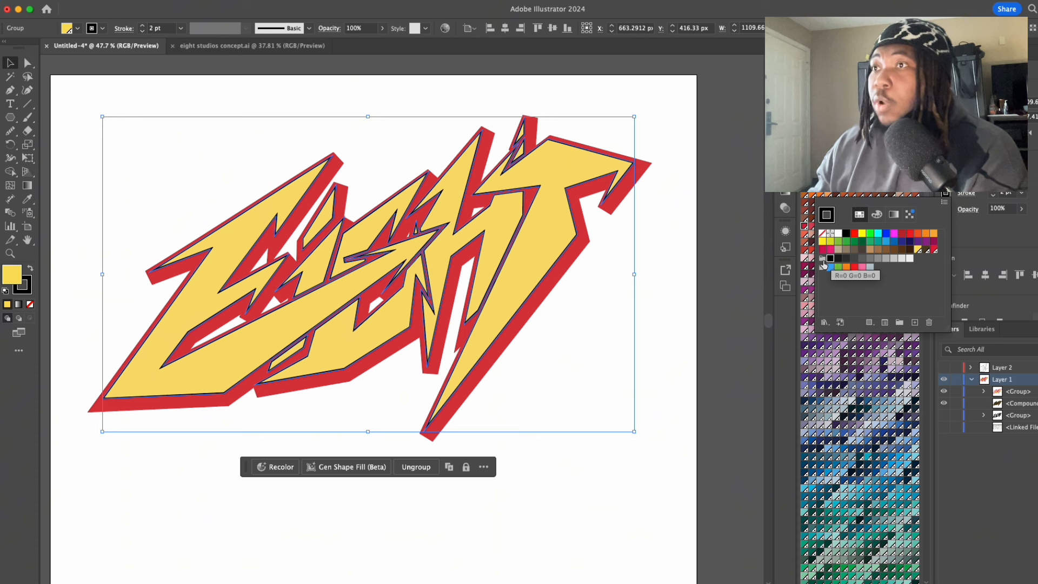
pyautogui.click(688, 319)
# Step: Add a 13 pt green stroke, aligned to the outside, around the red offset shape
pyautogui.scroll(-2, 687, 319)
pyautogui.scroll(3, 687, 318)
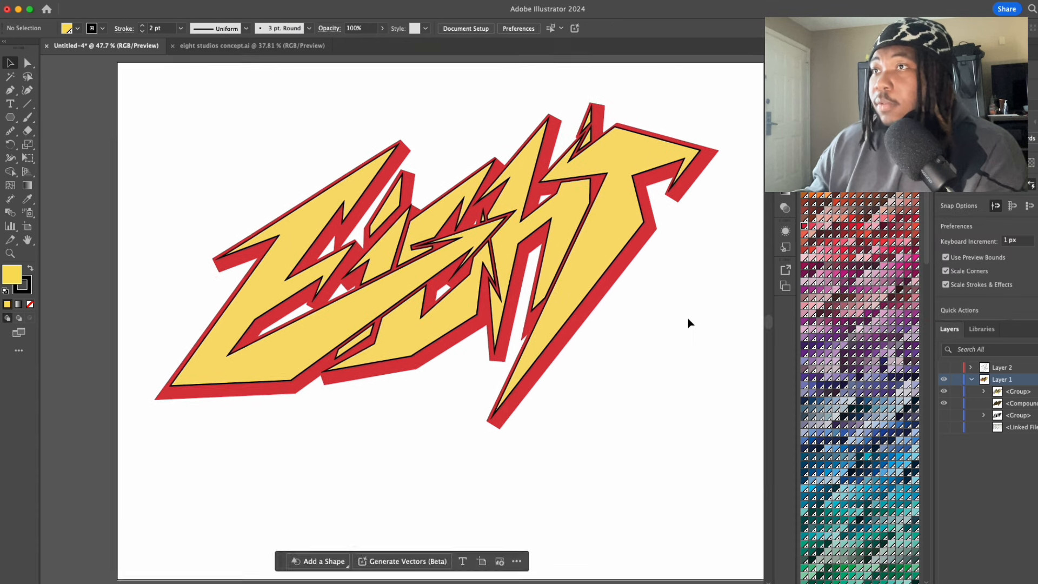
pyautogui.scroll(3, 687, 318)
pyautogui.scroll(-3, 687, 318)
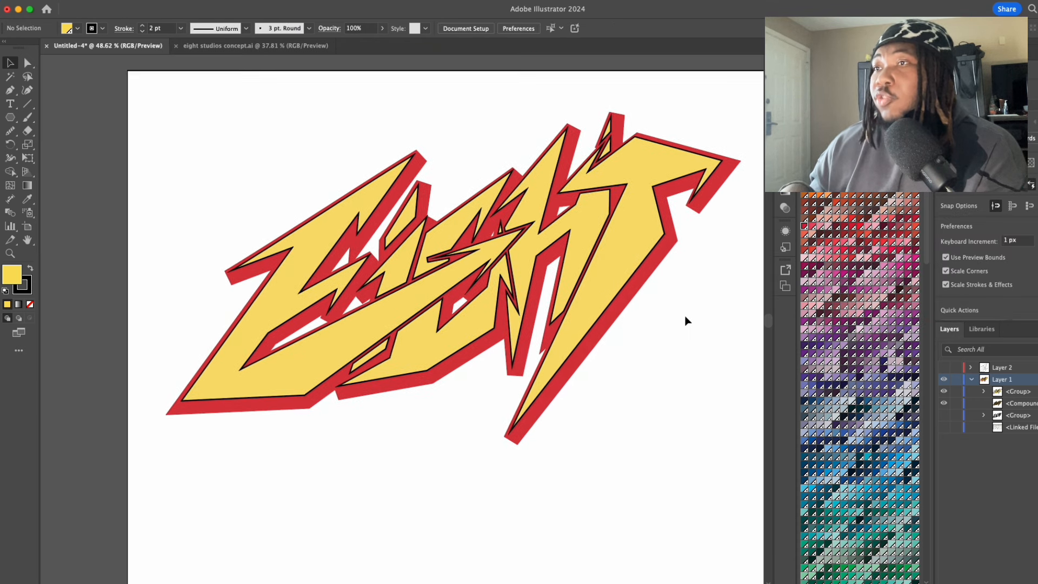
pyautogui.click(701, 191)
pyautogui.click(943, 194)
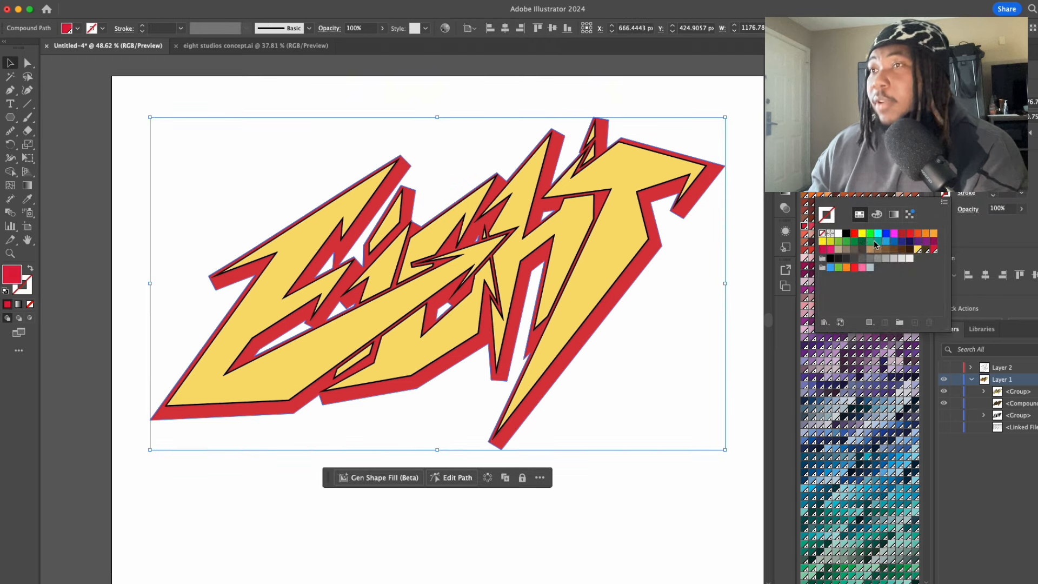
pyautogui.click(845, 243)
pyautogui.click(992, 190)
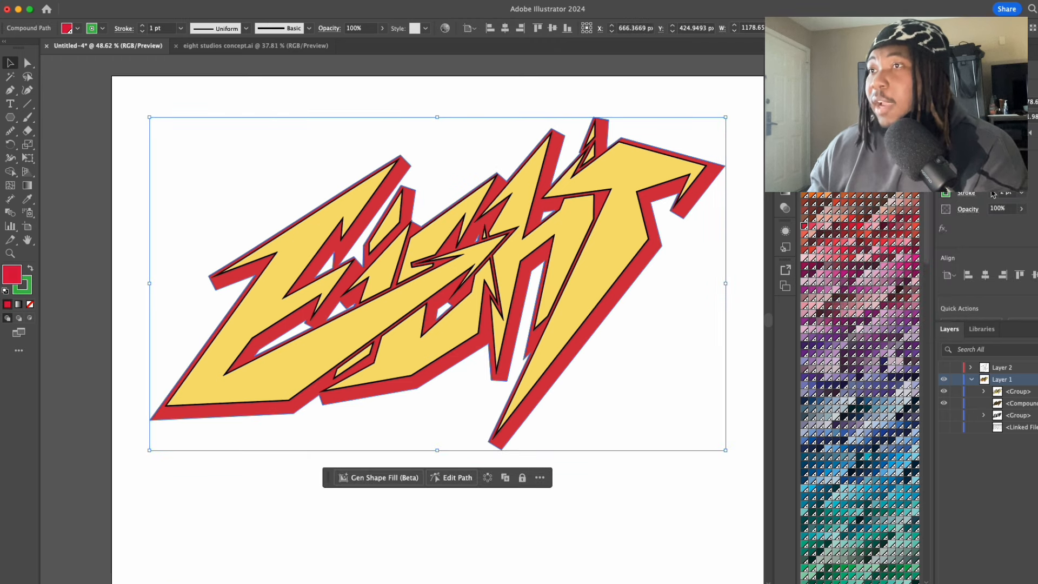
pyautogui.click(966, 193)
pyautogui.click(919, 253)
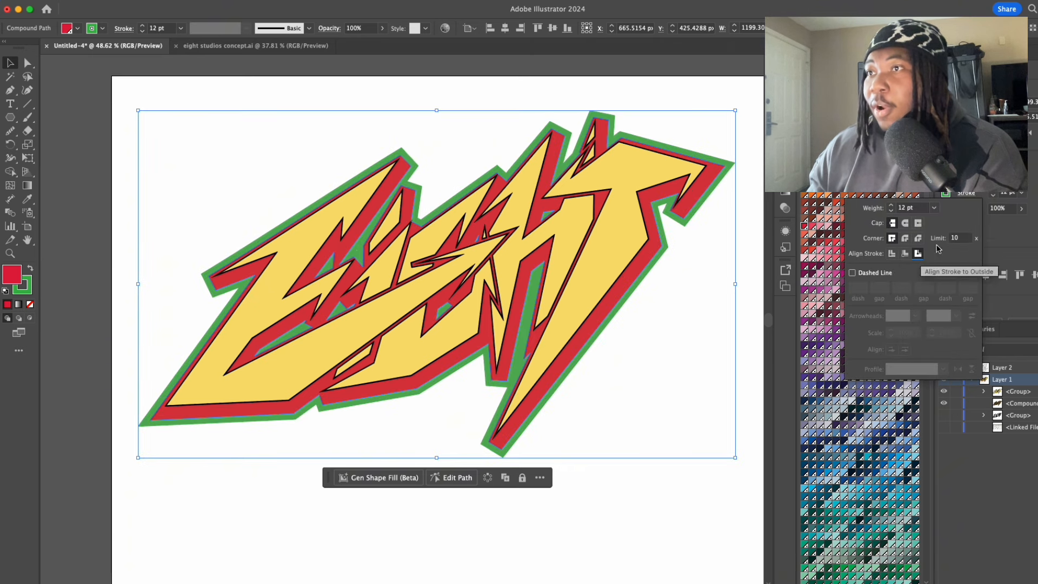
pyautogui.click(992, 190)
pyautogui.click(695, 387)
# Step: Change the red offset shape's outer stroke colour to the same yellow as the lettering
pyautogui.scroll(1, 695, 373)
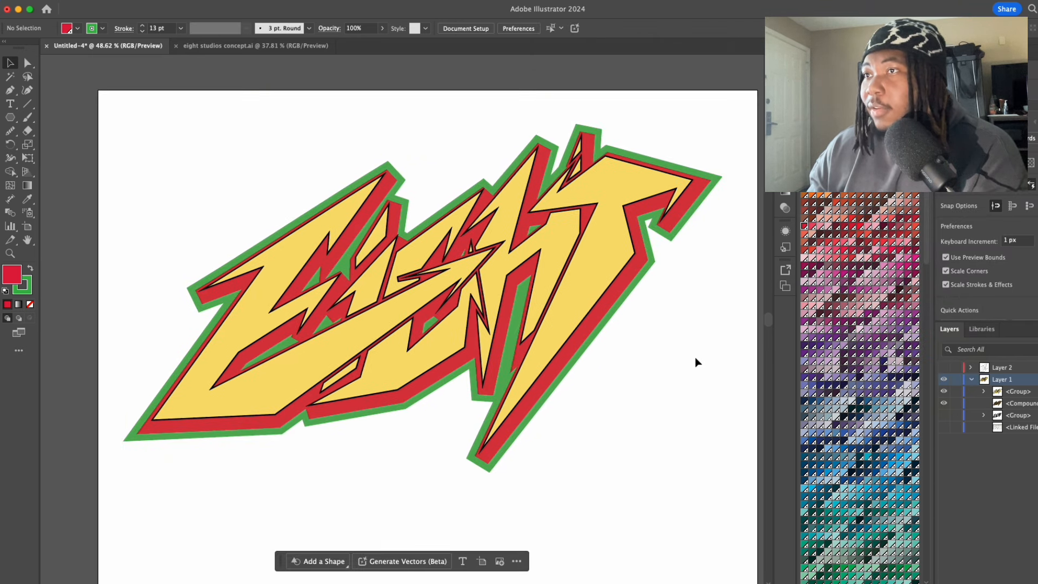
pyautogui.click(669, 238)
pyautogui.click(945, 193)
pyautogui.click(919, 248)
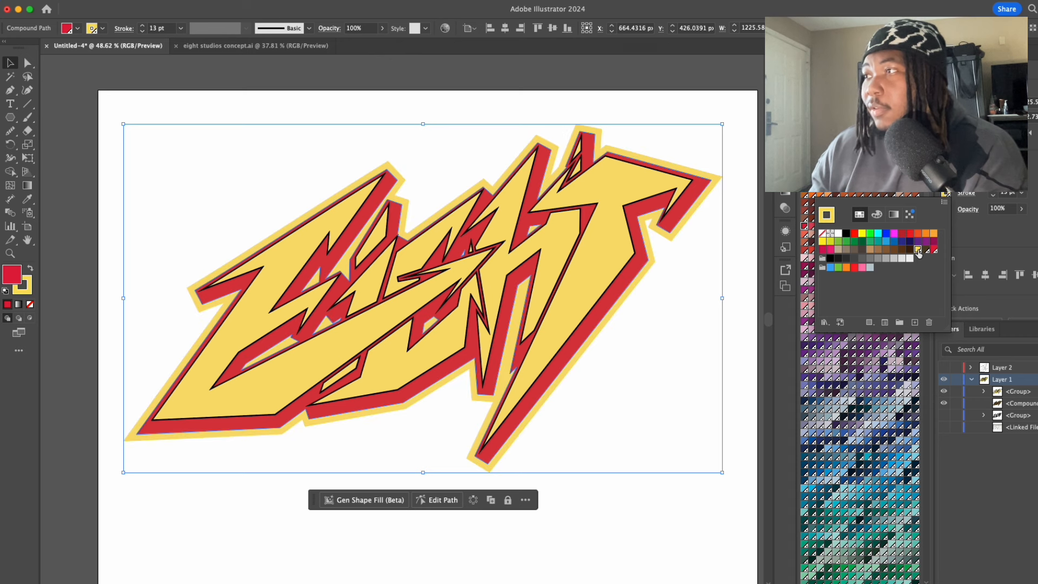
pyautogui.click(678, 337)
pyautogui.click(679, 338)
# Step: Recolour the yellow lettering's stroke from the red swatch and darken it to the deep red 6d182b
pyautogui.click(614, 228)
pyautogui.click(945, 193)
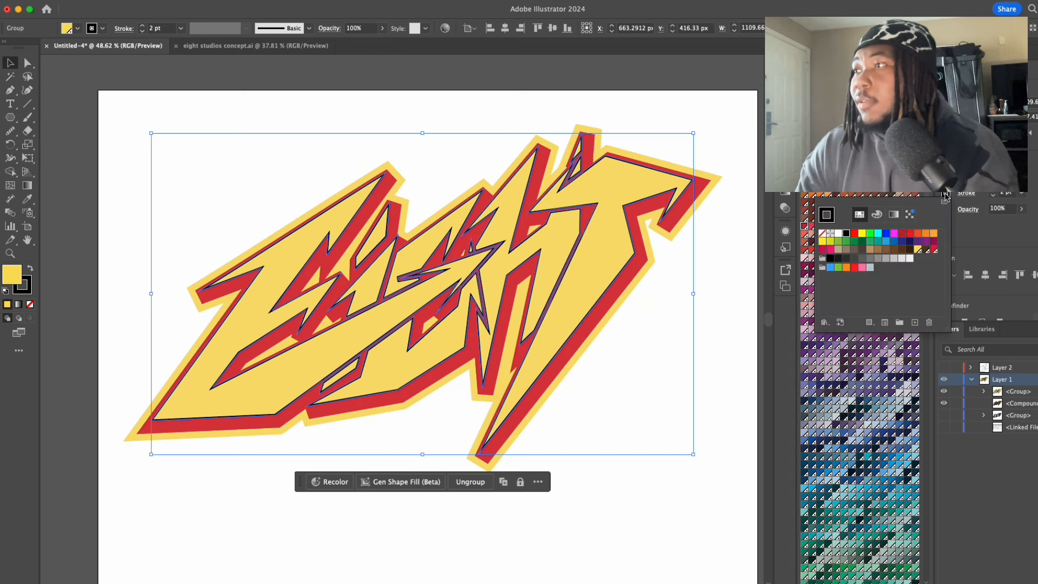
pyautogui.click(933, 250)
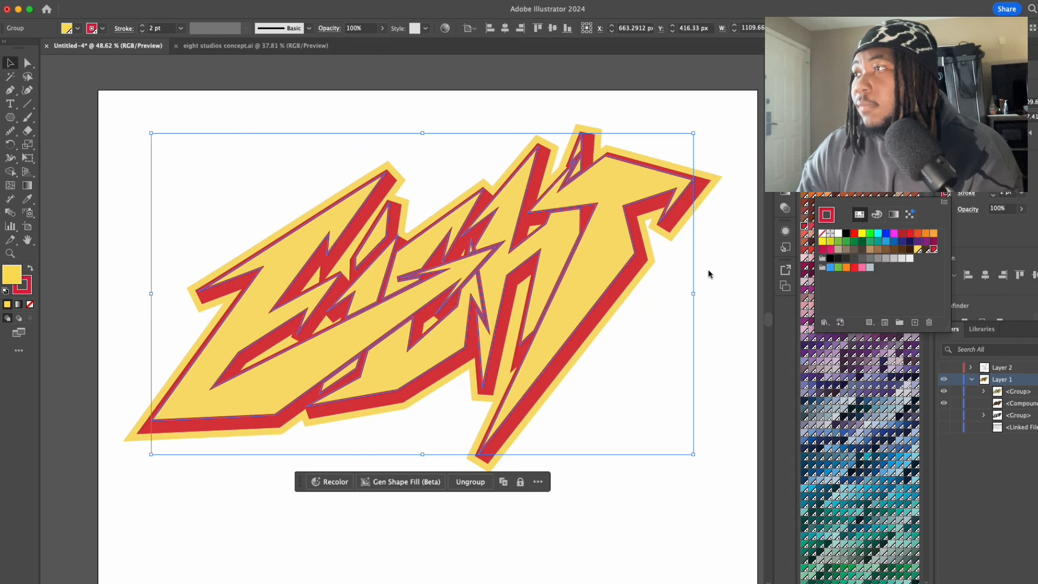
pyautogui.doubleClick(23, 286)
pyautogui.click(669, 272)
pyautogui.moveTo(669, 272); pyautogui.dragTo(679, 296)
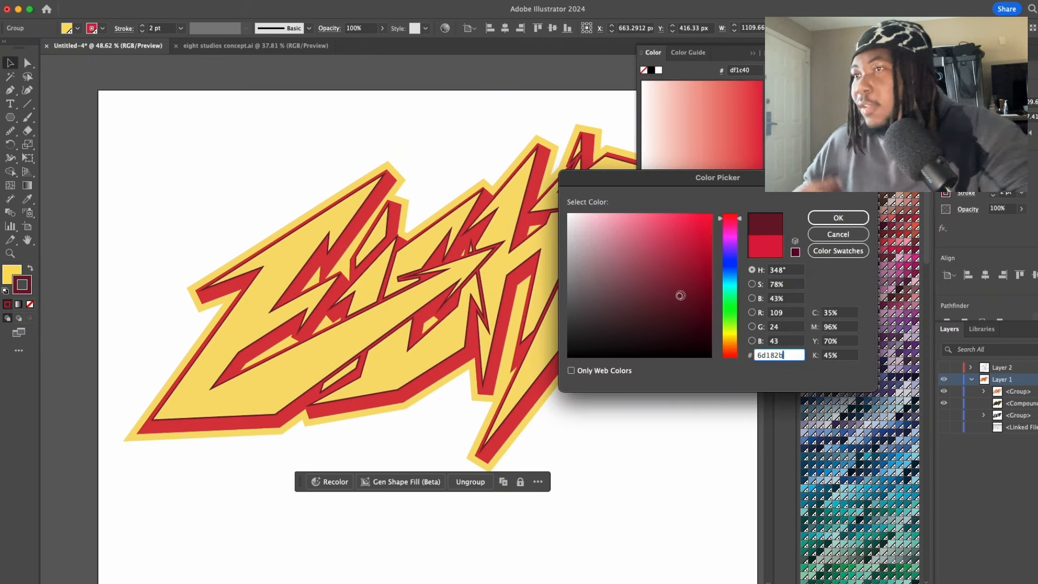
pyautogui.click(832, 217)
pyautogui.click(753, 53)
pyautogui.click(721, 100)
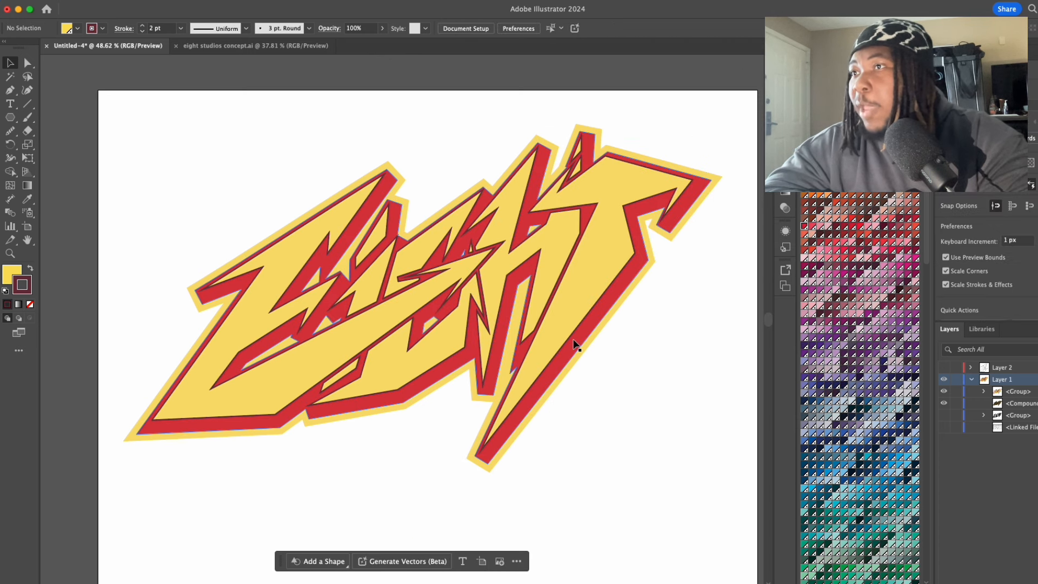
# Step: Switch to the UNBROKN Vector Mock up 2.0 copy.ai document to view its garment mockups
pyautogui.scroll(-2, 576, 348)
pyautogui.scroll(-2, 621, 279)
pyautogui.scroll(-2, 642, 256)
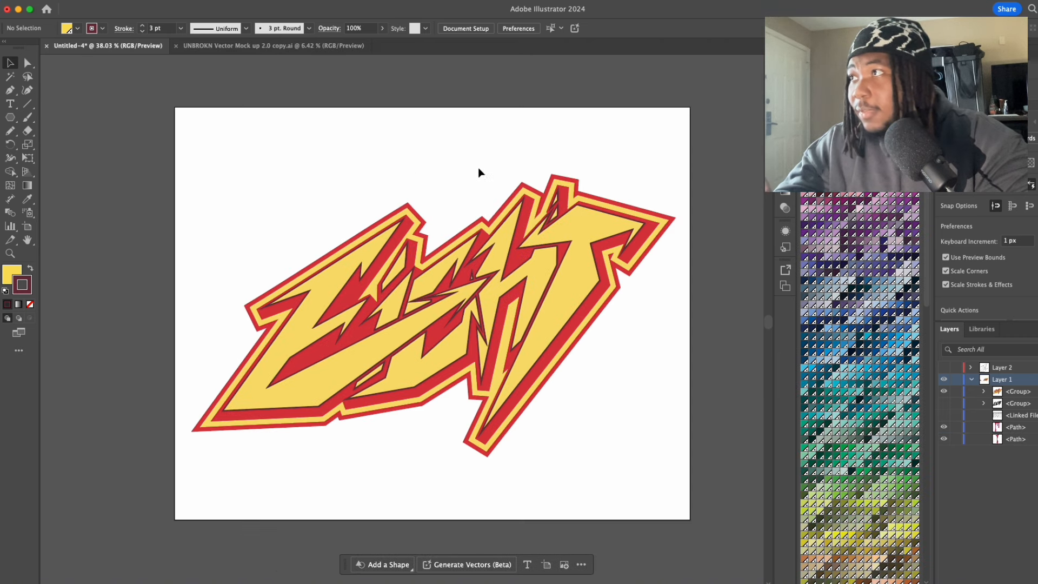
pyautogui.click(259, 45)
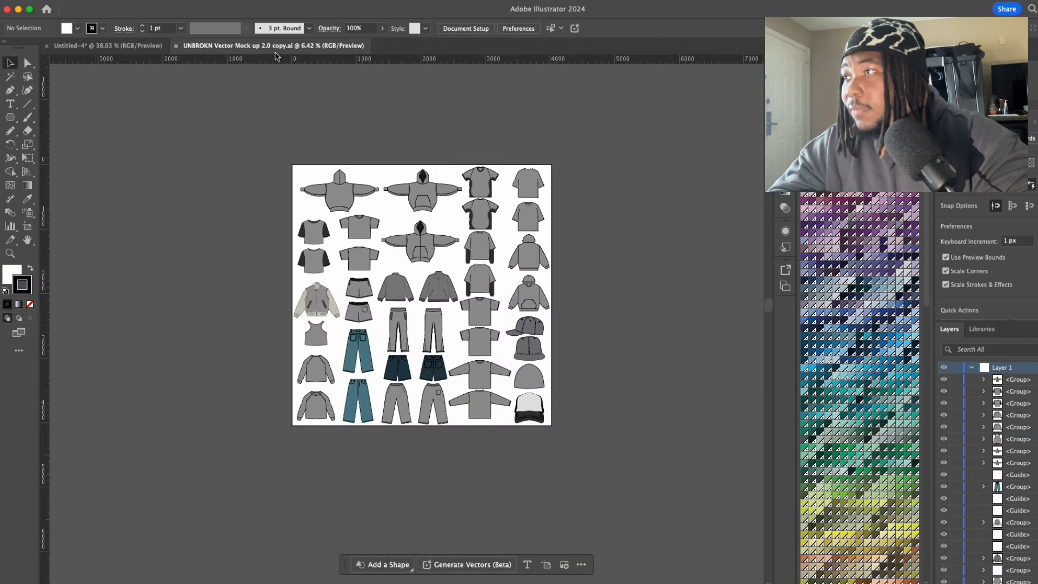
pyautogui.hscroll(-2, 575, 242)
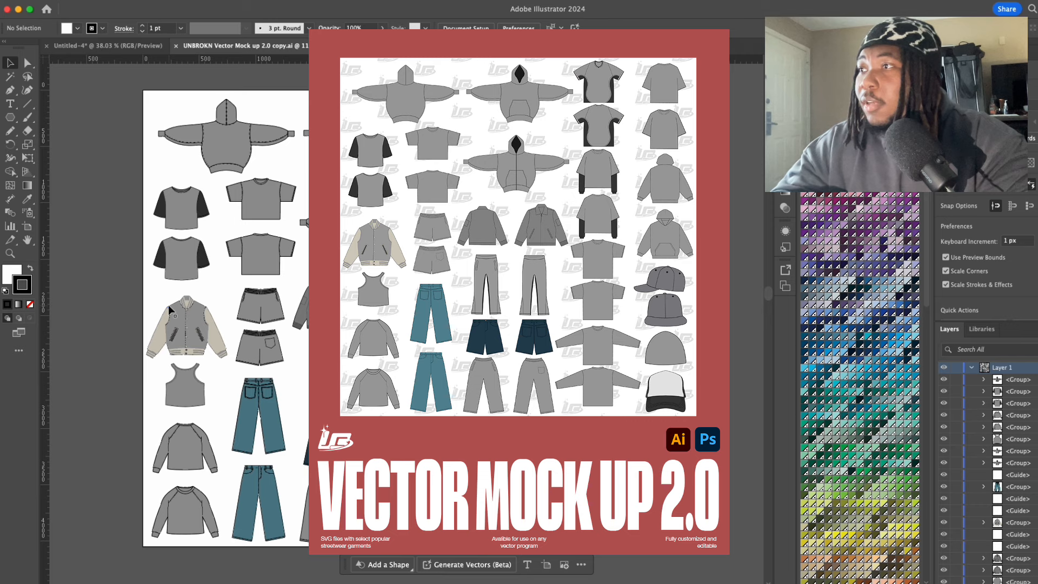
# Step: Look through the garment mockups, from the varsity jacket and jeans to the hoodies, tees, long sleeves and caps
pyautogui.scroll(3, 181, 304)
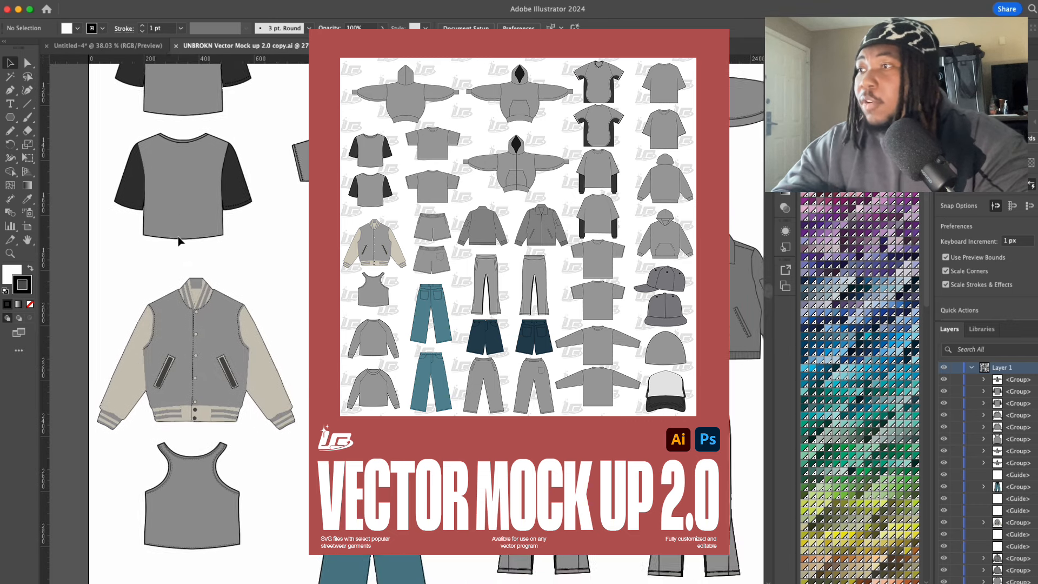
pyautogui.scroll(-10, 178, 238)
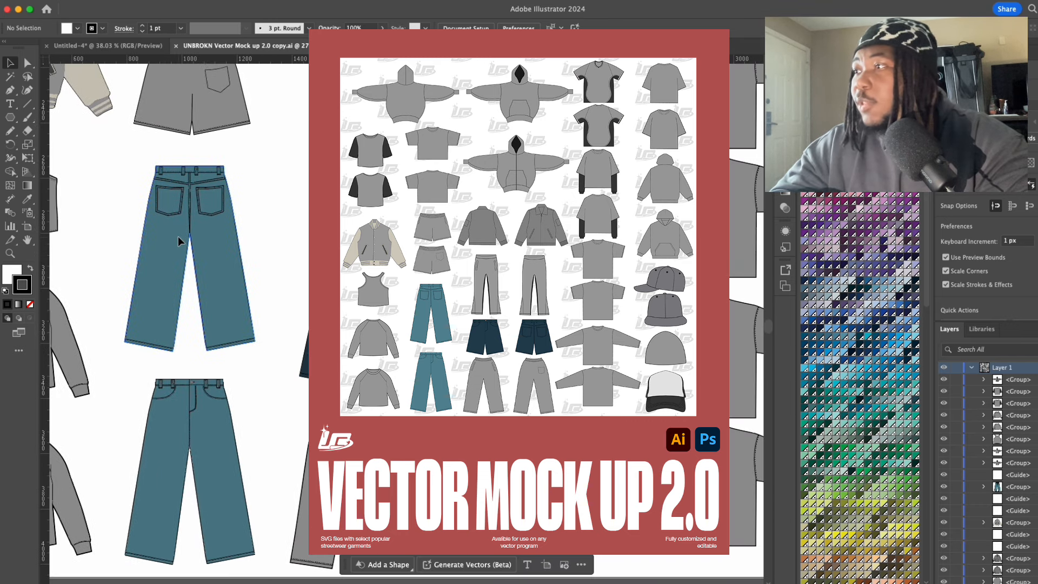
pyautogui.scroll(8, 179, 238)
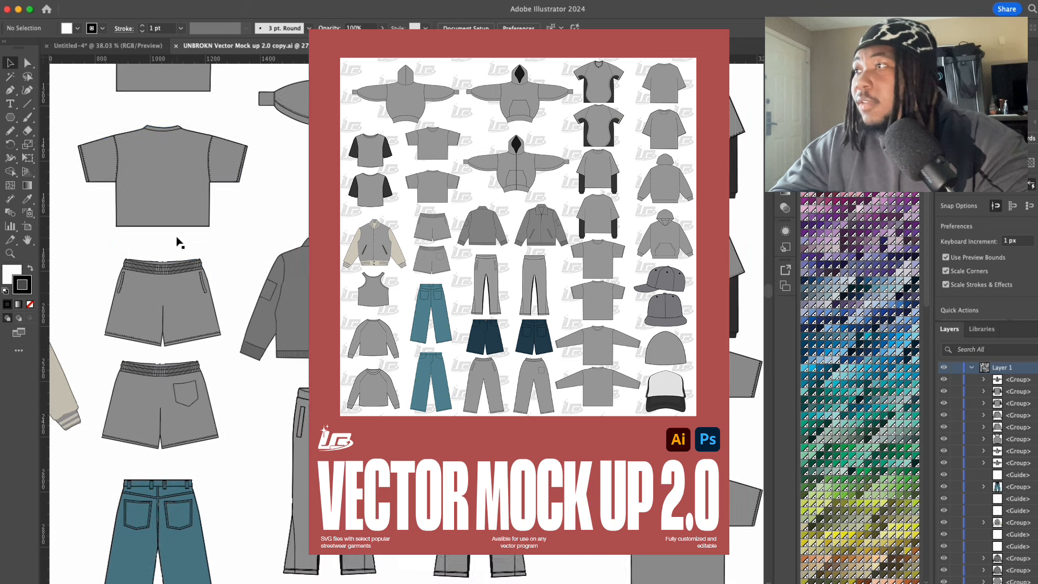
pyautogui.scroll(3, 178, 237)
pyautogui.hscroll(10, 177, 238)
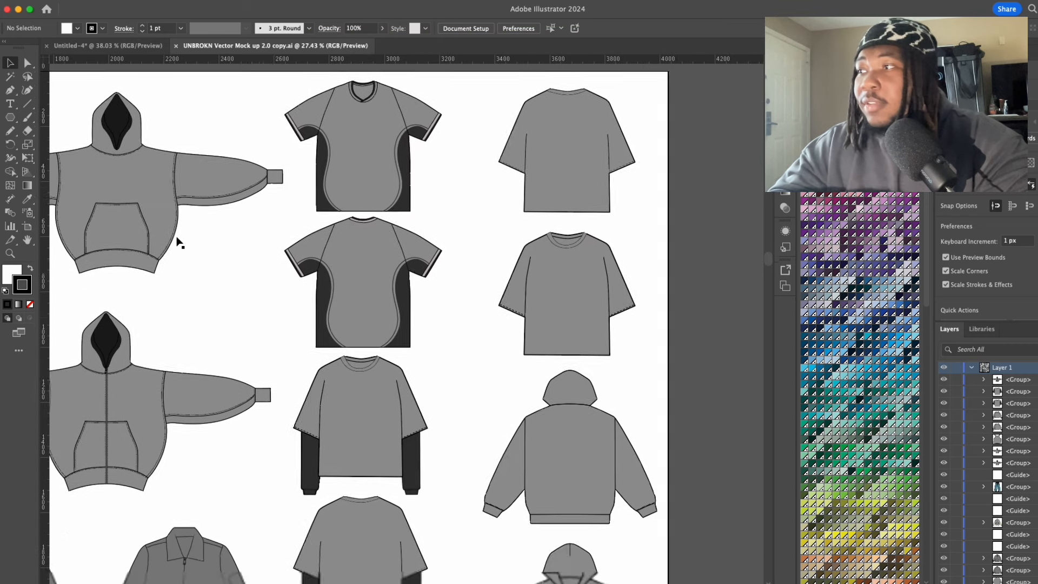
pyautogui.scroll(-8, 178, 241)
pyautogui.hscroll(1, 178, 240)
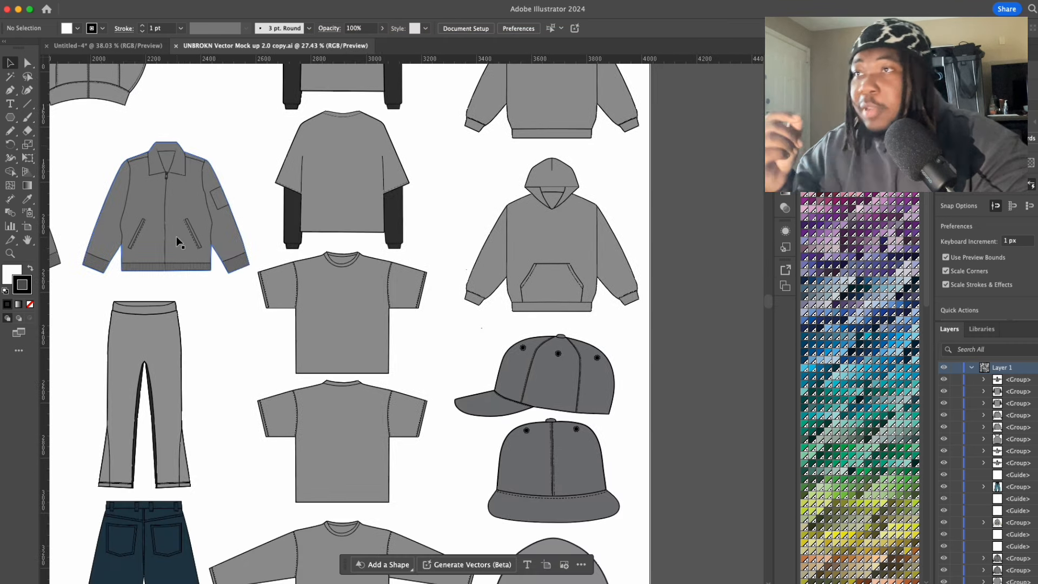
pyautogui.scroll(-5, 178, 238)
# Step: Copy the front-view long-sleeve shirt mockup into the Untitled-4 document and move the EIGHT lettering off the artboard
pyautogui.click(375, 289)
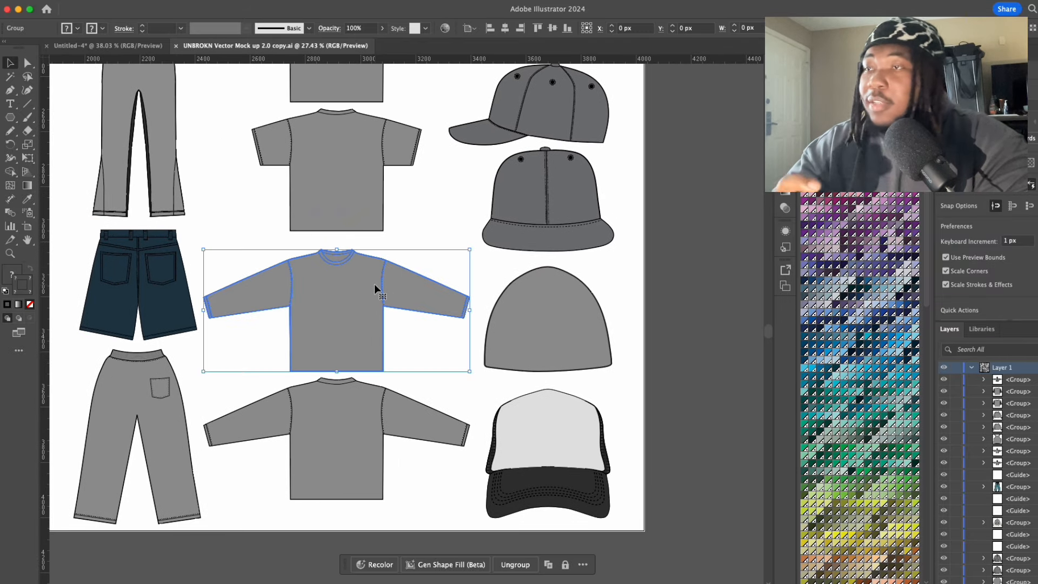
pyautogui.moveTo(332, 311); pyautogui.dragTo(507, 402)
pyautogui.scroll(-3, 399, 193)
pyautogui.click(471, 276)
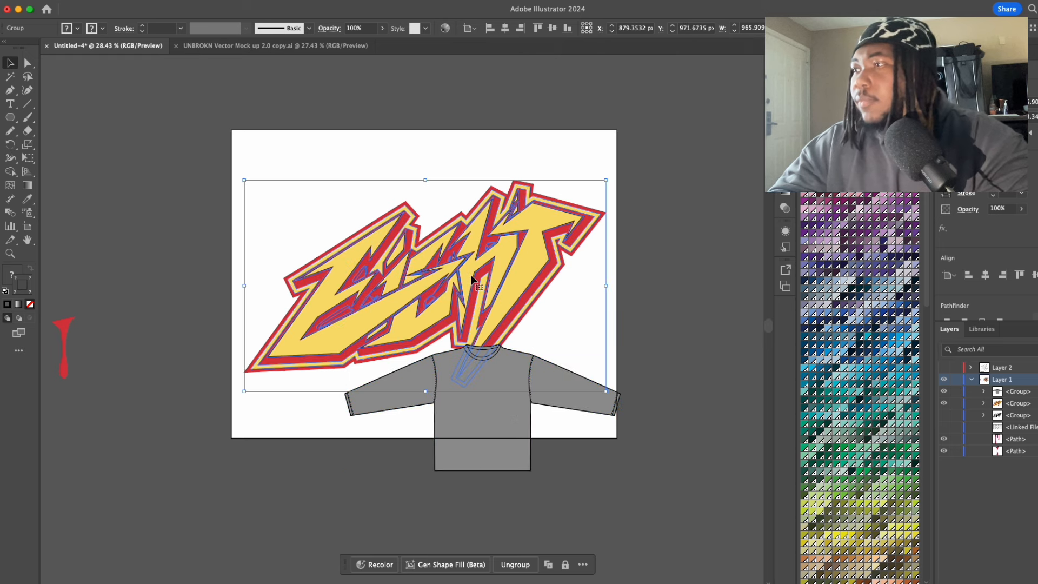
pyautogui.moveTo(471, 278); pyautogui.dragTo(71, 332)
# Step: Centre the long-sleeve shirt on the artboard and enlarge it to about 1310 px wide
pyautogui.moveTo(456, 382); pyautogui.dragTo(407, 247)
pyautogui.moveTo(574, 265)
pyautogui.mouseDown()
pyautogui.moveTo(622, 265)
pyautogui.moveTo(580, 264)
pyautogui.mouseUp()
pyautogui.click(552, 213)
pyautogui.scroll(5, 552, 212)
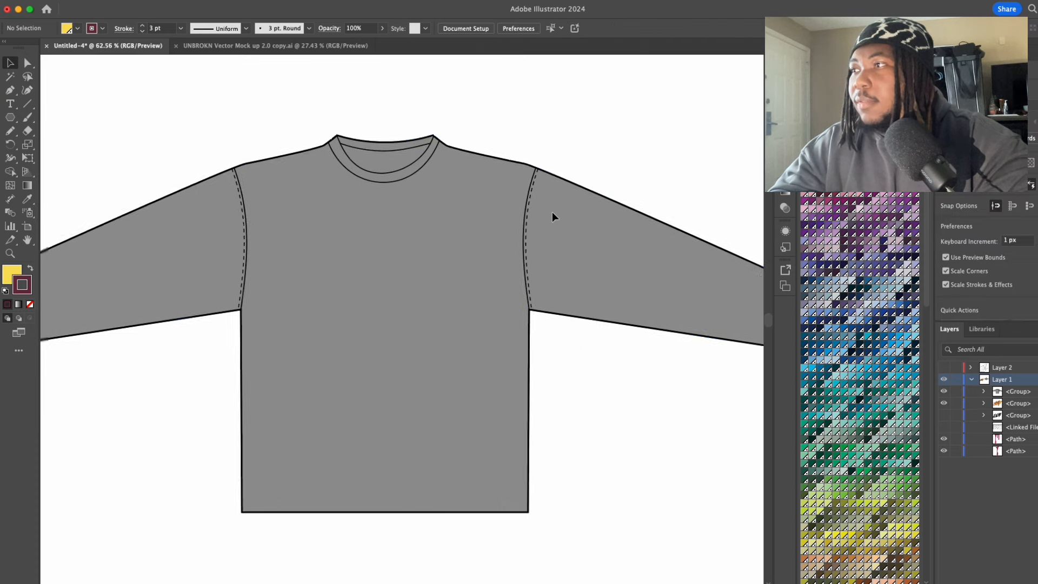
pyautogui.moveTo(553, 212); pyautogui.dragTo(602, 205)
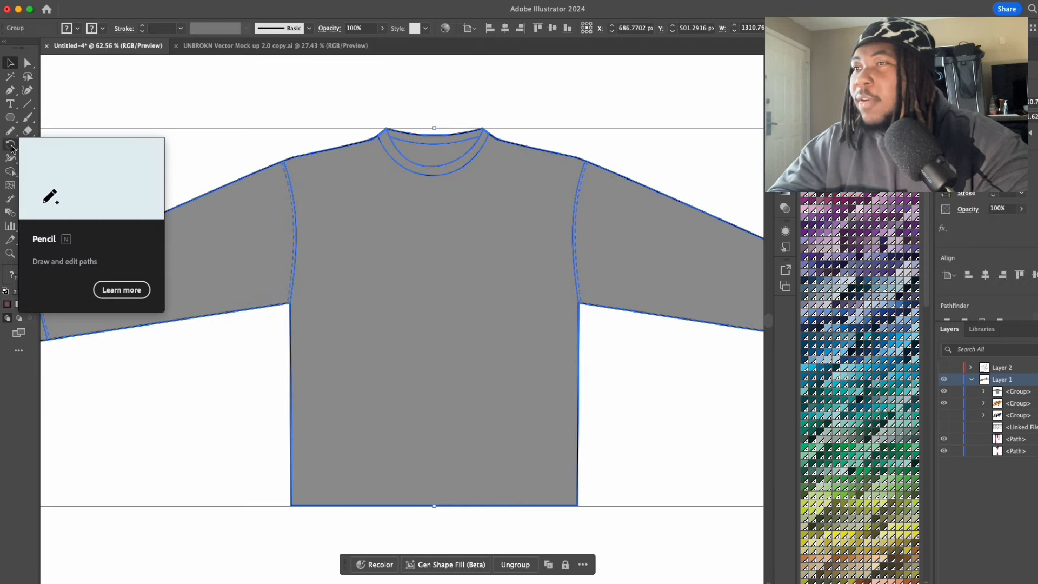
# Step: Draw a yellow triangle on the shirt front with the Polygon tool and pull its lower corner down into a long point
pyautogui.moveTo(11, 119); pyautogui.dragTo(68, 158)
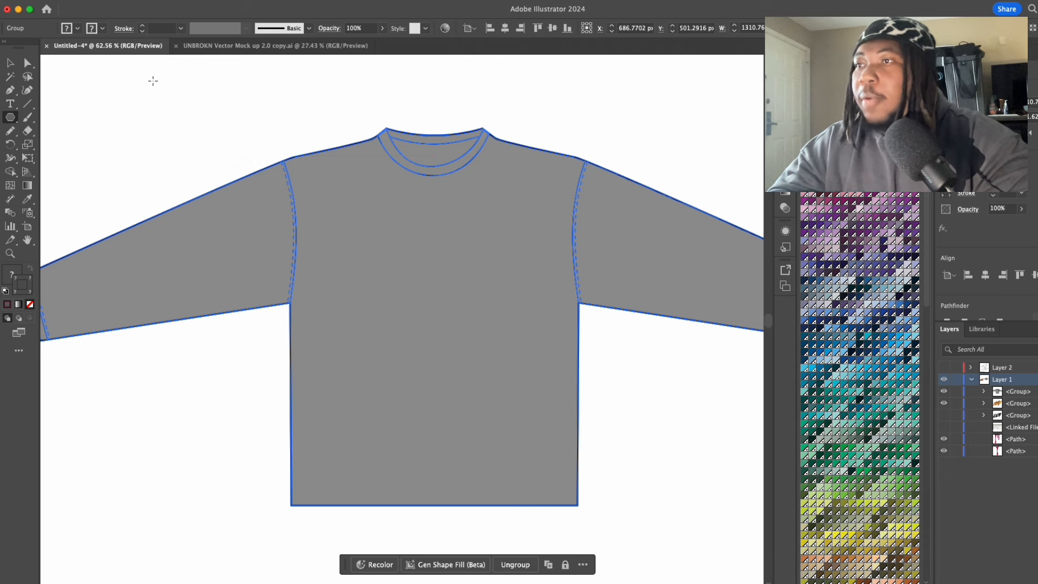
pyautogui.moveTo(153, 81)
pyautogui.mouseDown()
pyautogui.moveTo(192, 146)
pyautogui.moveTo(387, 324)
pyautogui.mouseUp()
pyautogui.press('v')
pyautogui.moveTo(444, 277); pyautogui.dragTo(451, 303)
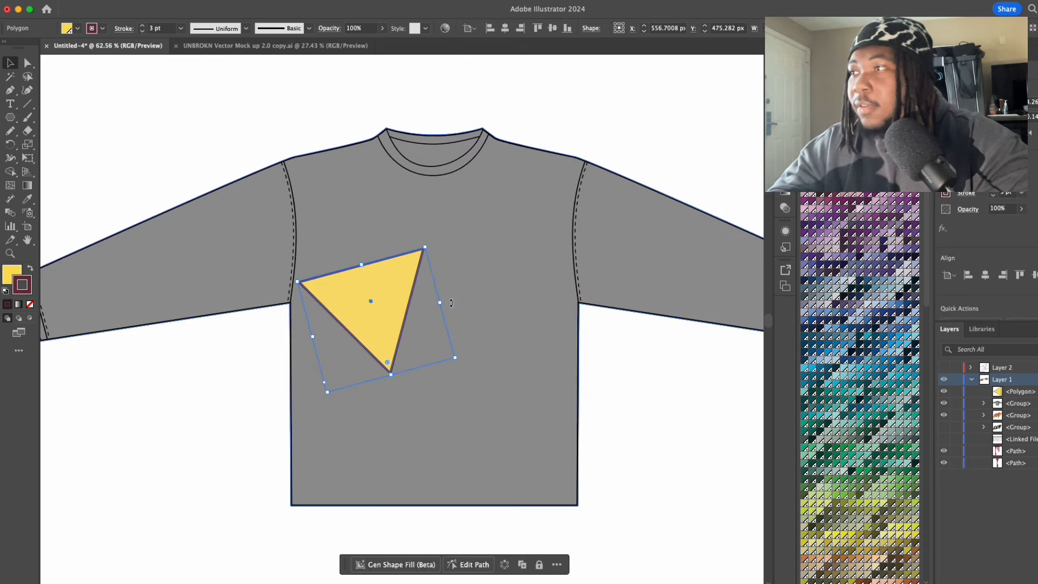
pyautogui.press('a')
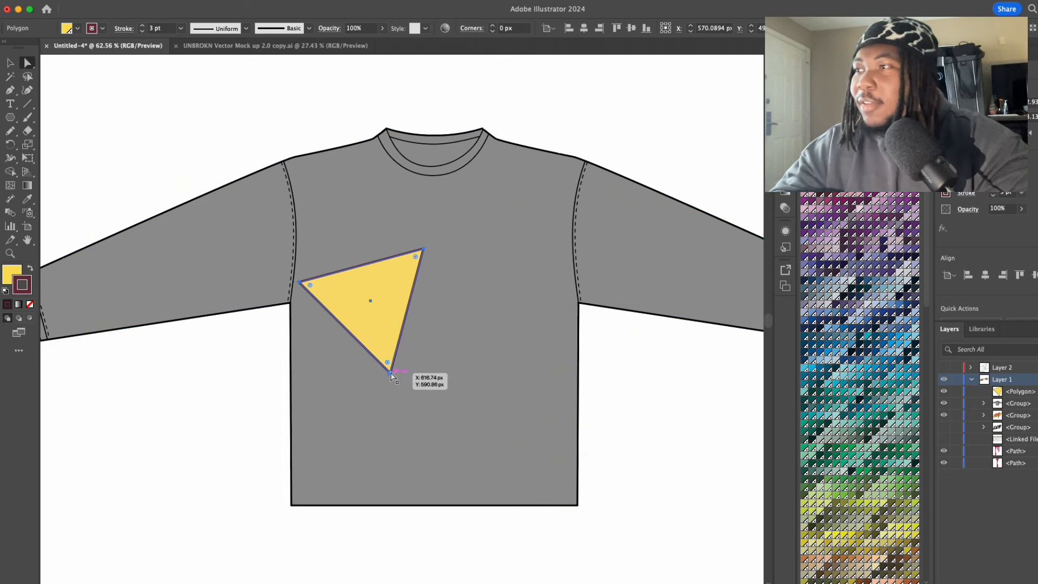
pyautogui.moveTo(391, 373); pyautogui.dragTo(414, 450)
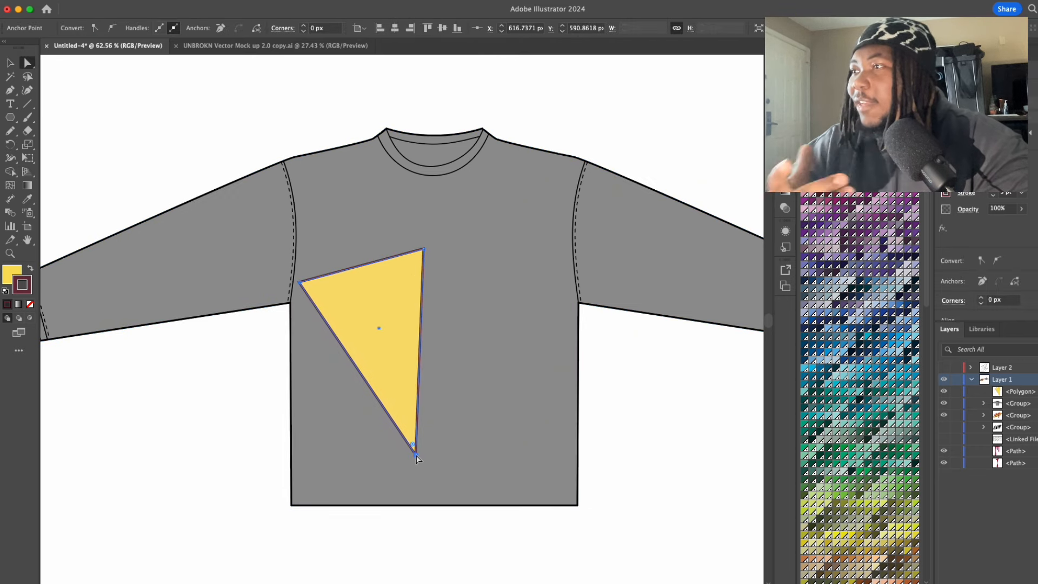
# Step: Bend both long sides of the yellow triangle inward with the Curvature tool
pyautogui.click(29, 92)
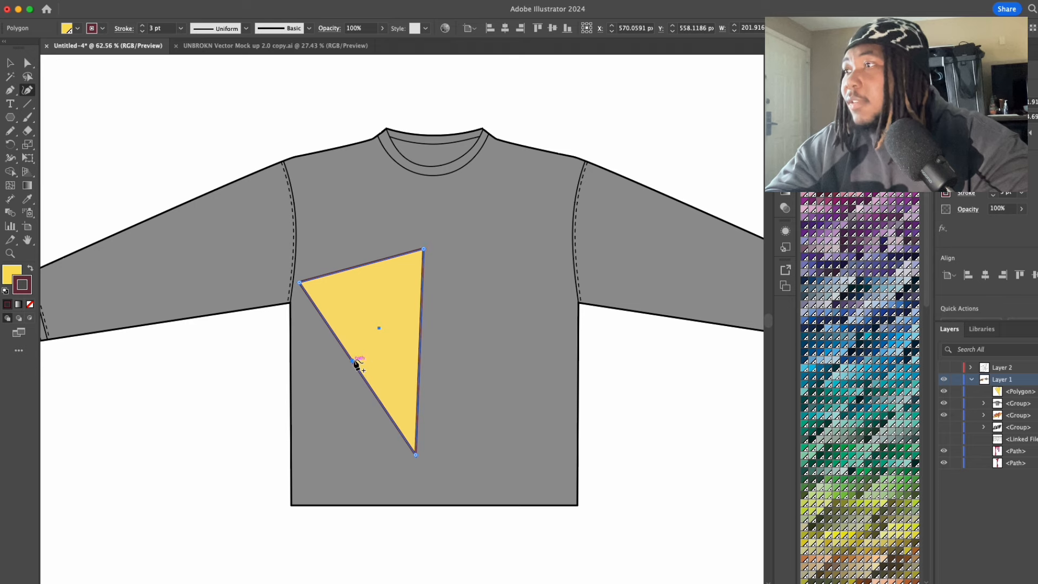
pyautogui.moveTo(359, 357); pyautogui.dragTo(409, 344)
pyautogui.doubleClick(364, 354)
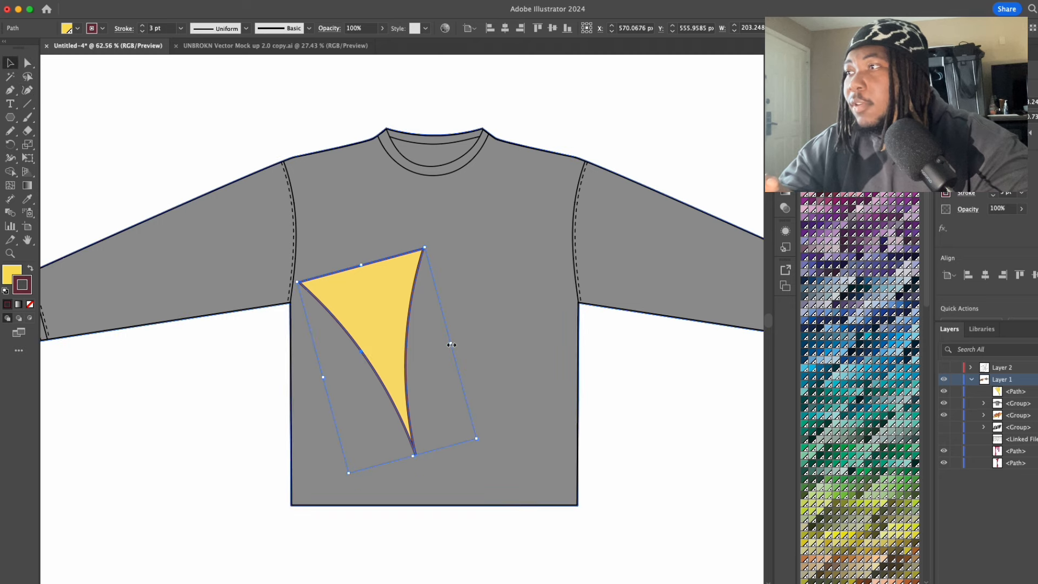
# Step: Narrow the curved yellow spike and rotate it so its tip points diagonally up towards the collar
pyautogui.moveTo(452, 343); pyautogui.dragTo(408, 354)
pyautogui.moveTo(442, 463); pyautogui.dragTo(441, 320)
pyautogui.click(183, 463)
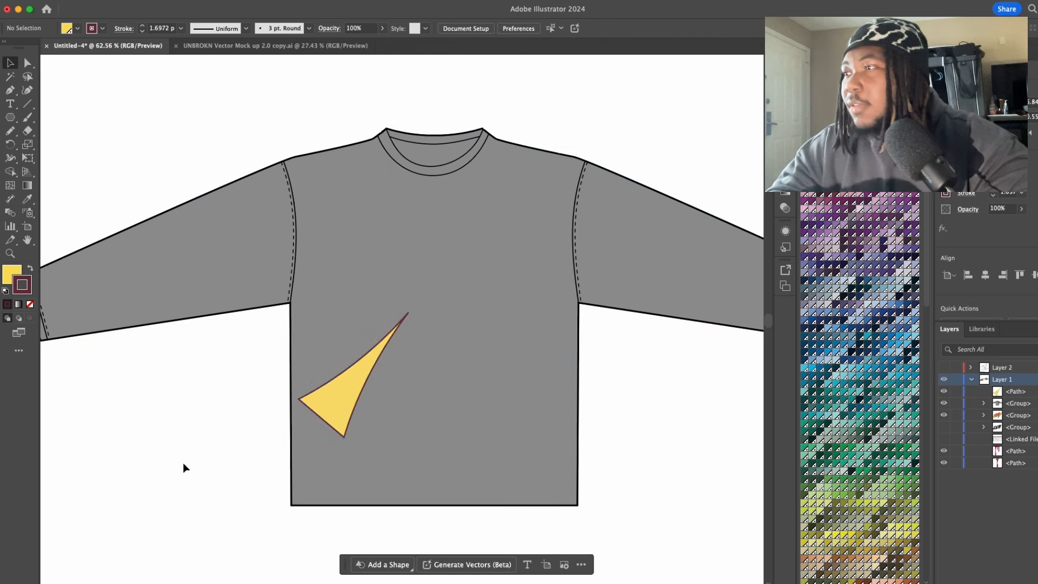
# Step: Remove the yellow spike's stroke and move the spike over the armpit seam of the shirt's left-hand sleeve
pyautogui.click(330, 394)
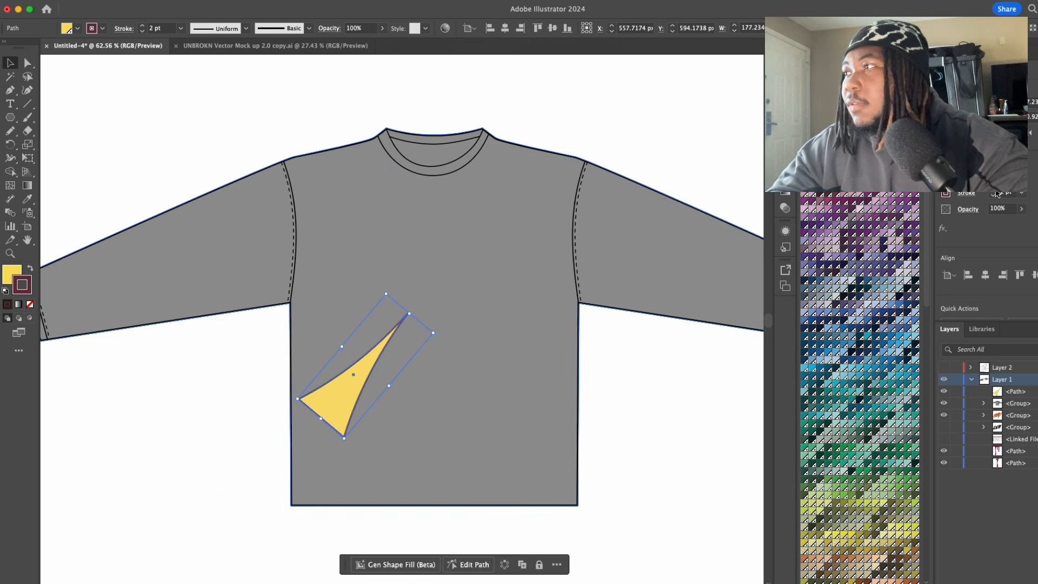
pyautogui.click(966, 193)
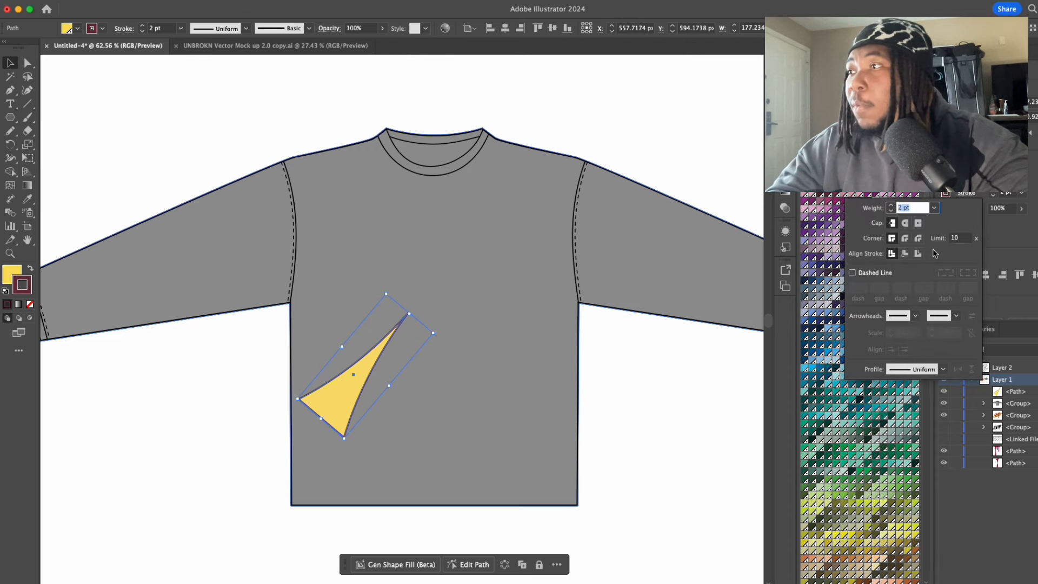
pyautogui.click(917, 253)
pyautogui.click(30, 304)
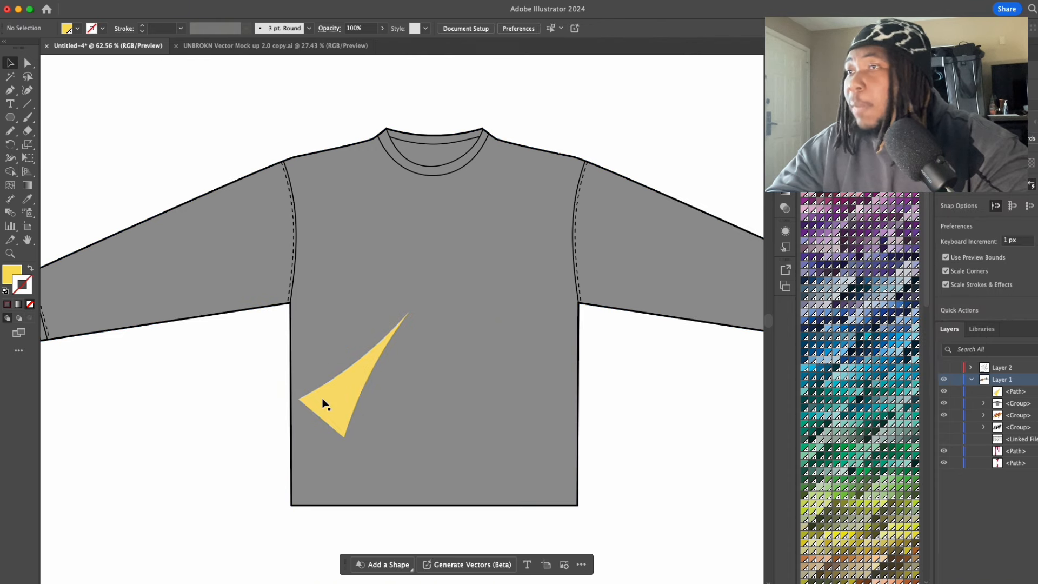
pyautogui.moveTo(347, 391)
pyautogui.mouseDown()
pyautogui.moveTo(347, 293)
pyautogui.moveTo(314, 264)
pyautogui.mouseUp()
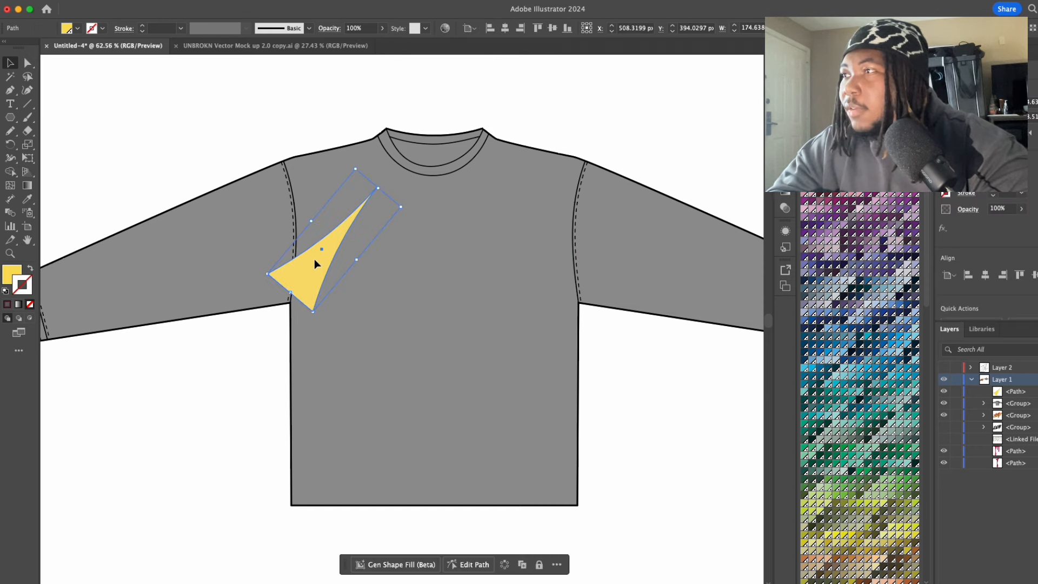
# Step: Draw a yellow Pen tool panel from the spike's base along the sleeve underside to the cuff, then down the body side to the hem
pyautogui.press('p')
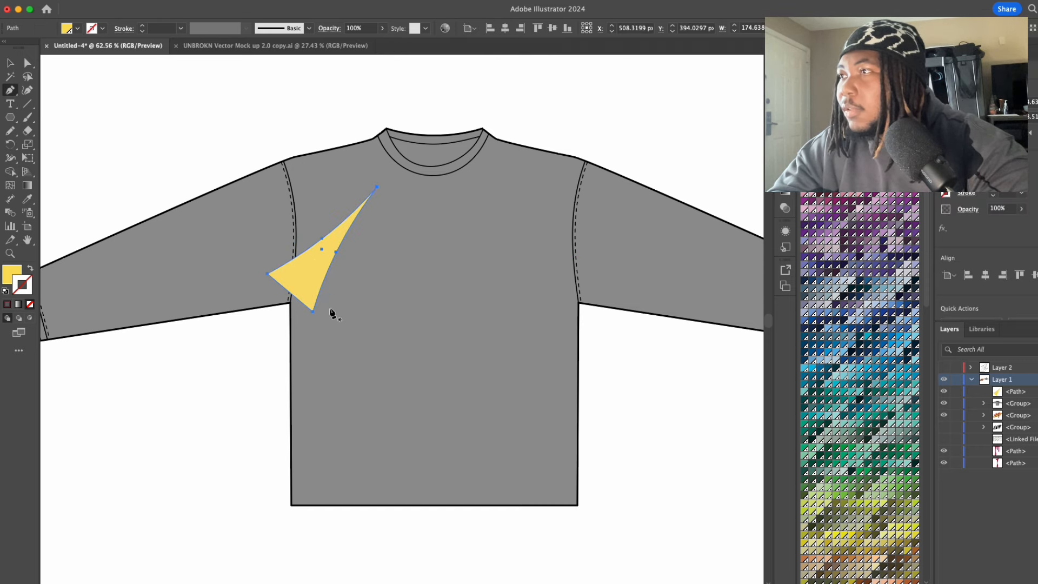
pyautogui.click(27, 63)
pyautogui.click(111, 114)
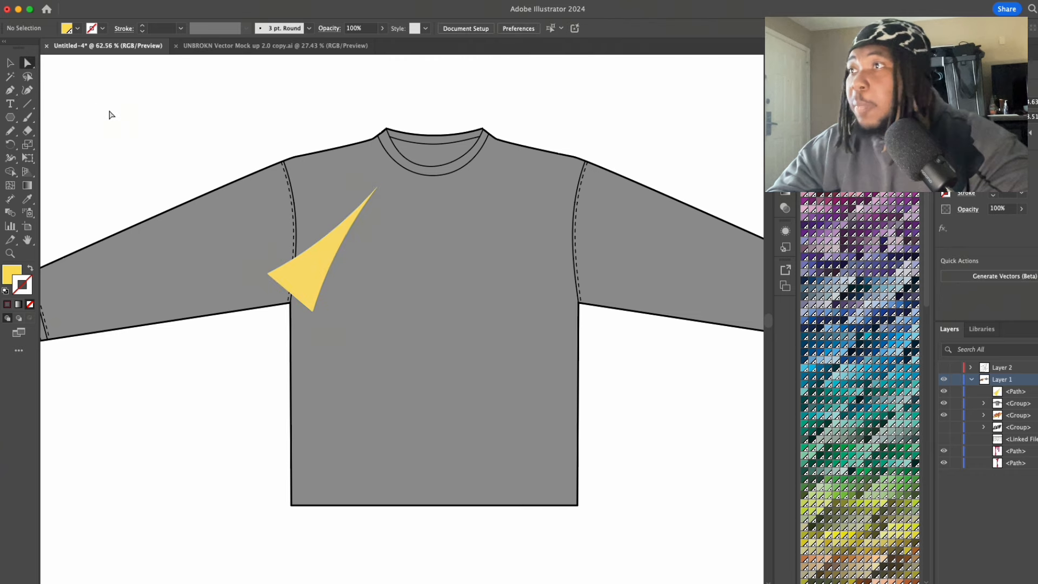
pyautogui.click(267, 275)
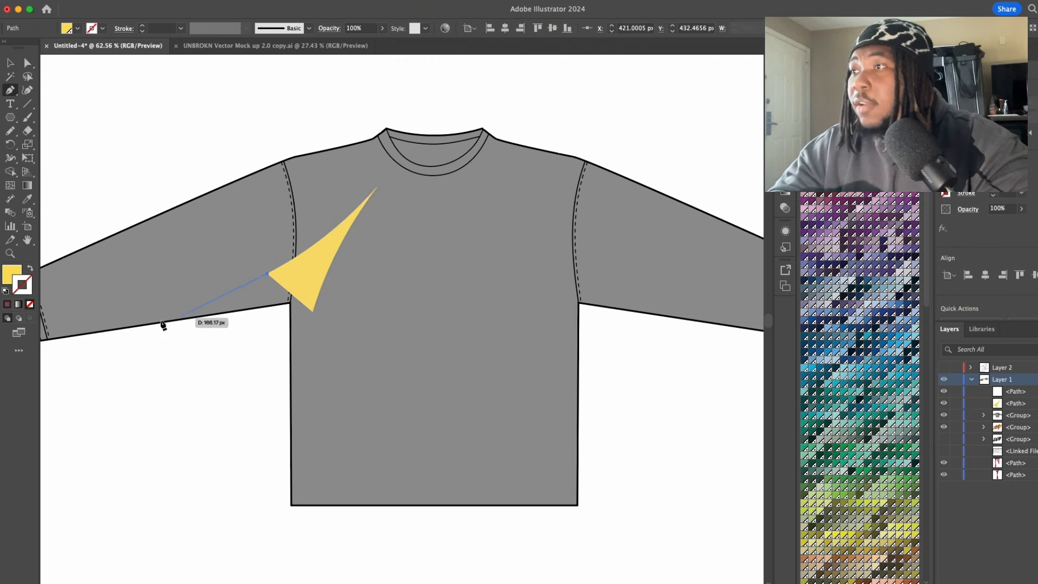
pyautogui.hscroll(-2, 130, 327)
pyautogui.click(67, 324)
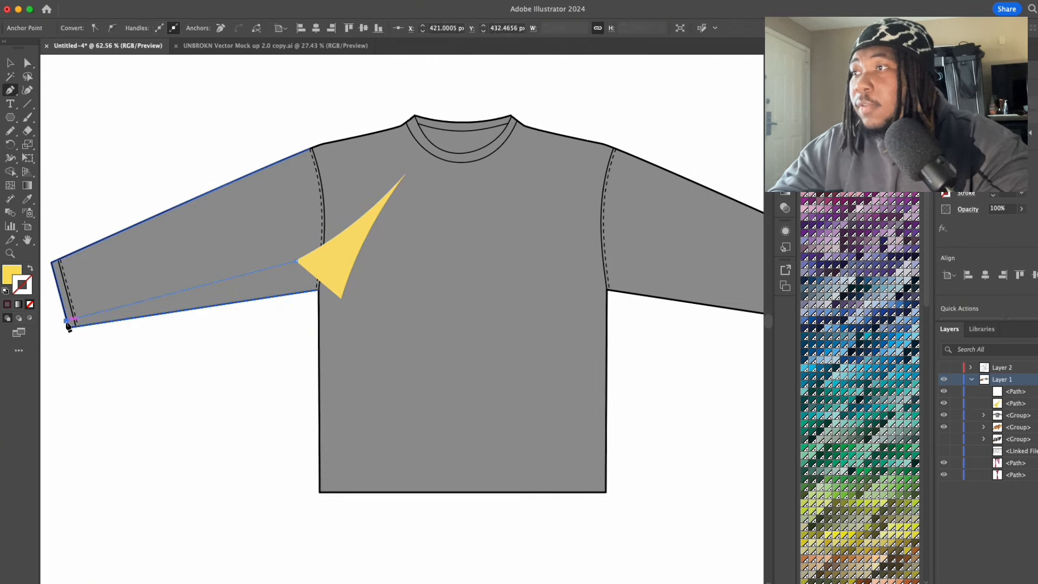
pyautogui.click(318, 290)
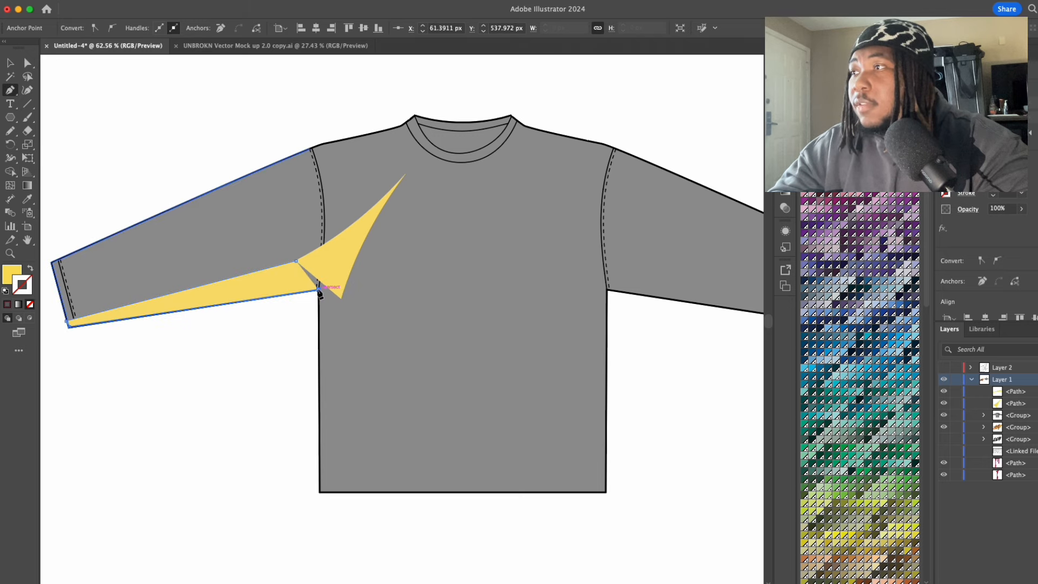
pyautogui.click(320, 491)
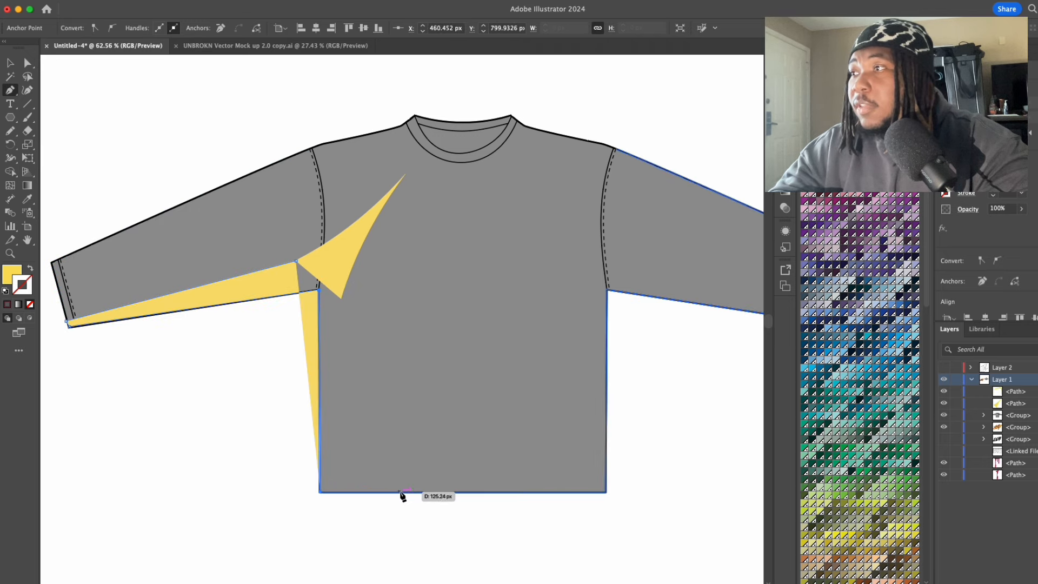
pyautogui.click(395, 491)
pyautogui.click(340, 298)
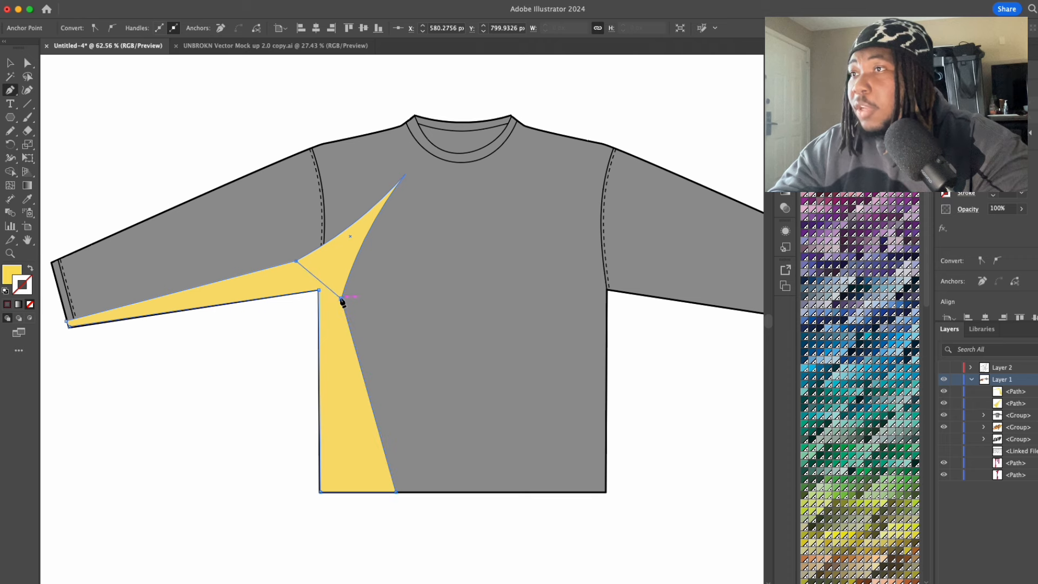
pyautogui.press('v')
pyautogui.click(155, 120)
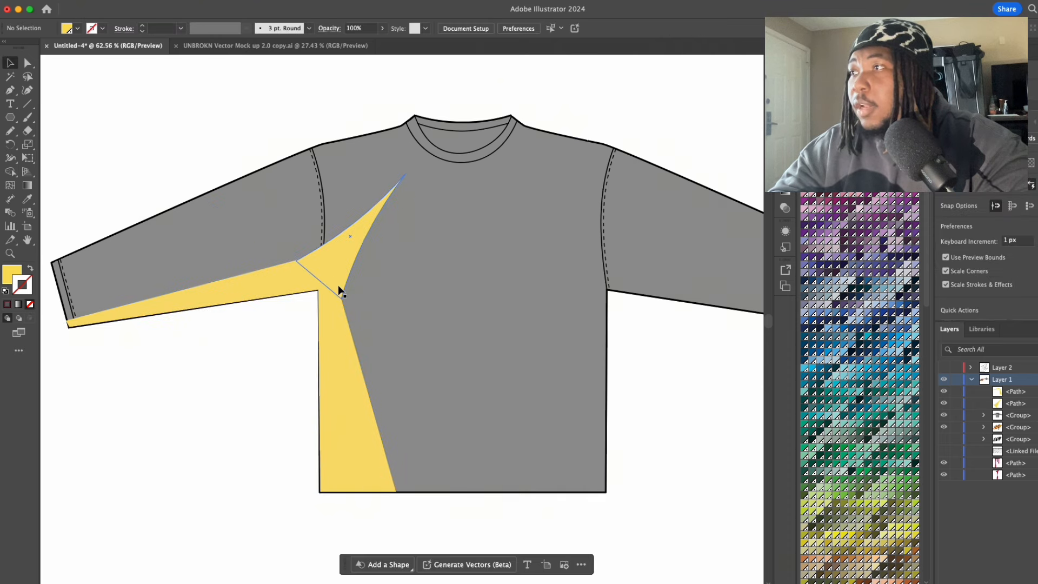
# Step: Duplicate the yellow spike and side panel together and place the copy below the artboard
pyautogui.scroll(3, 336, 314)
pyautogui.click(341, 278)
pyautogui.scroll(-5, 348, 230)
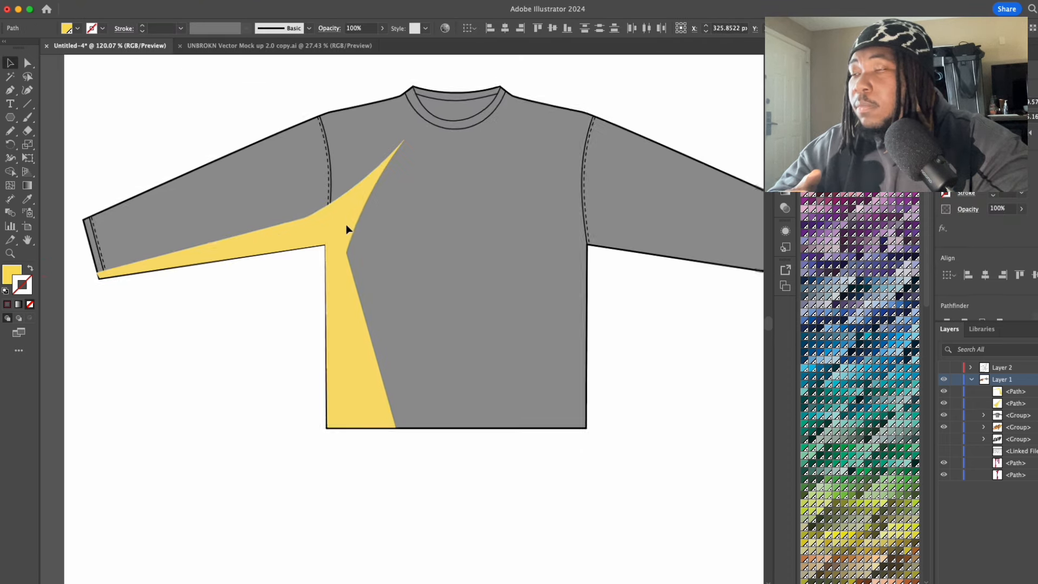
pyautogui.moveTo(343, 227); pyautogui.dragTo(282, 541)
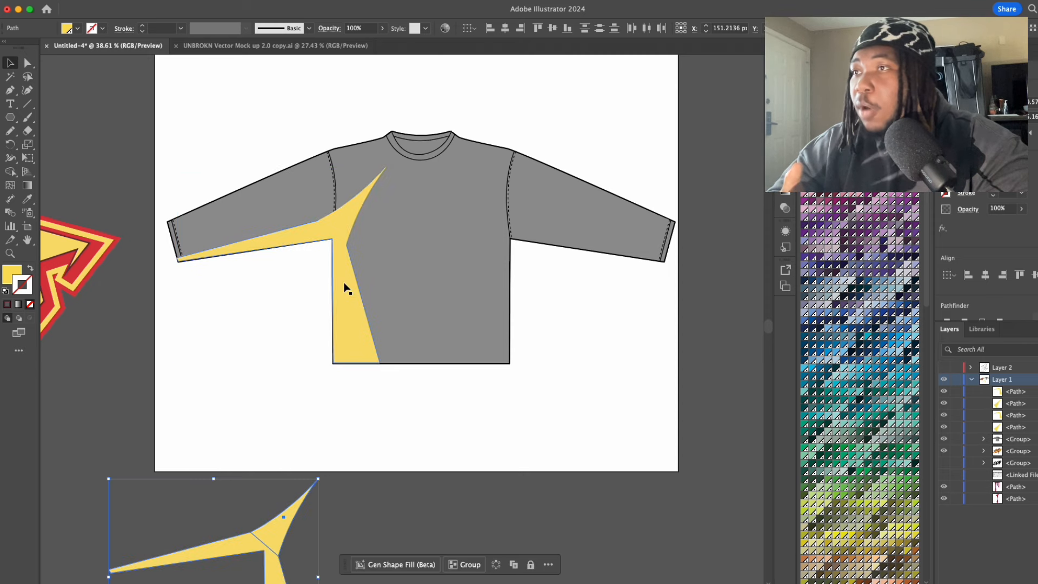
# Step: Unite the yellow spike and side panel on the shirt into a single shape
pyautogui.click(342, 287)
pyautogui.scroll(-3, 997, 247)
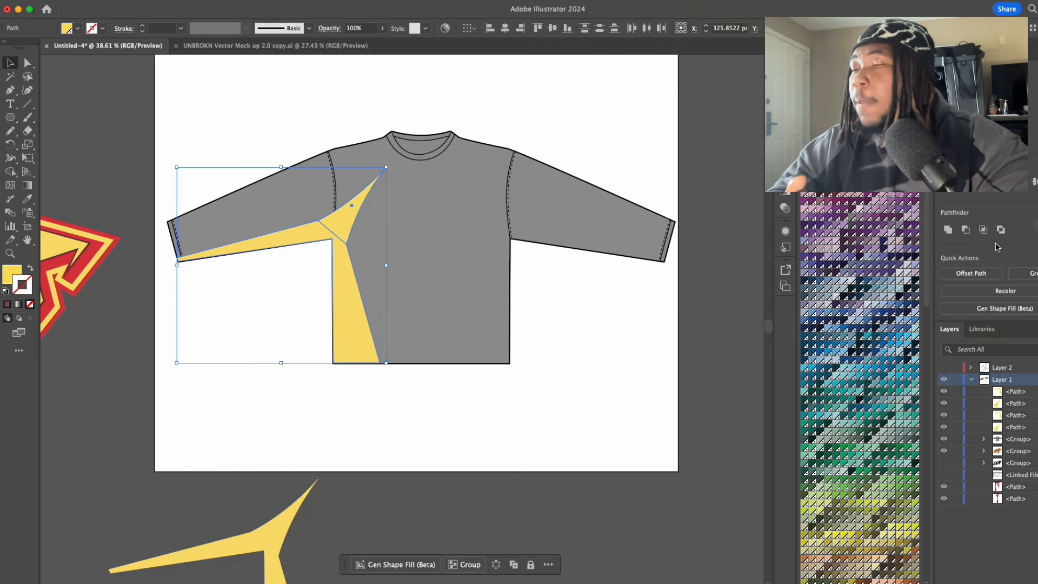
pyautogui.click(947, 230)
# Step: Round the corner where the yellow sleeve strip meets the spike to a radius of about 211 px
pyautogui.scroll(5, 497, 258)
pyautogui.scroll(2, 327, 184)
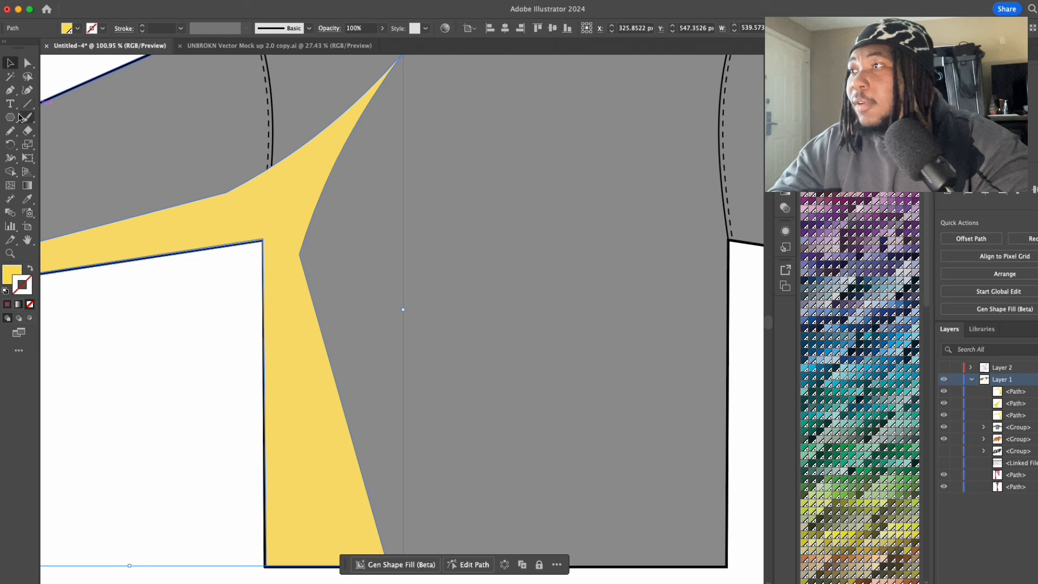
pyautogui.click(28, 63)
pyautogui.click(223, 186)
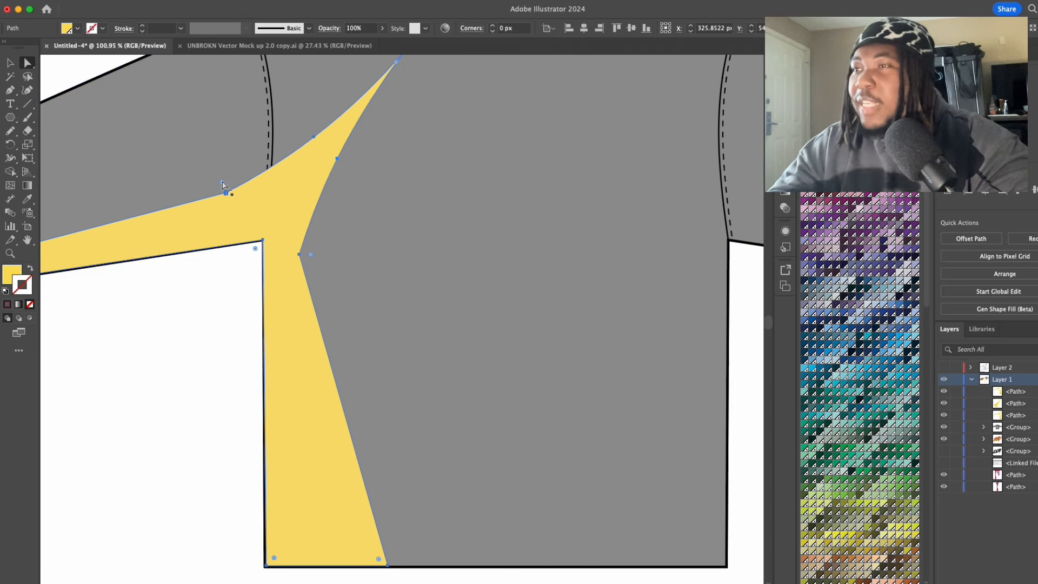
pyautogui.moveTo(223, 187); pyautogui.dragTo(204, 216)
pyautogui.scroll(-4, 203, 216)
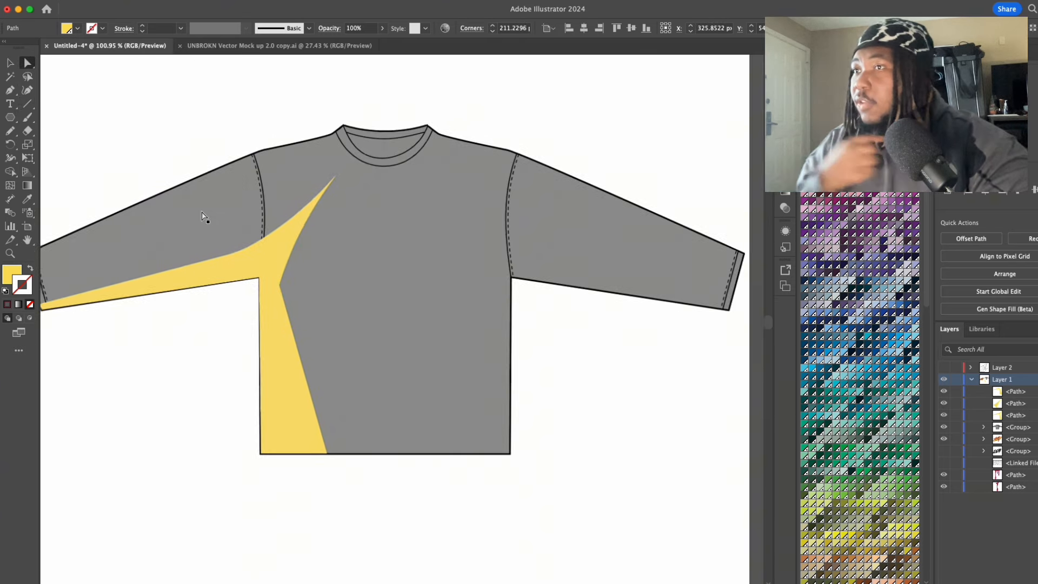
pyautogui.scroll(-1, 203, 216)
pyautogui.click(11, 65)
pyautogui.click(81, 92)
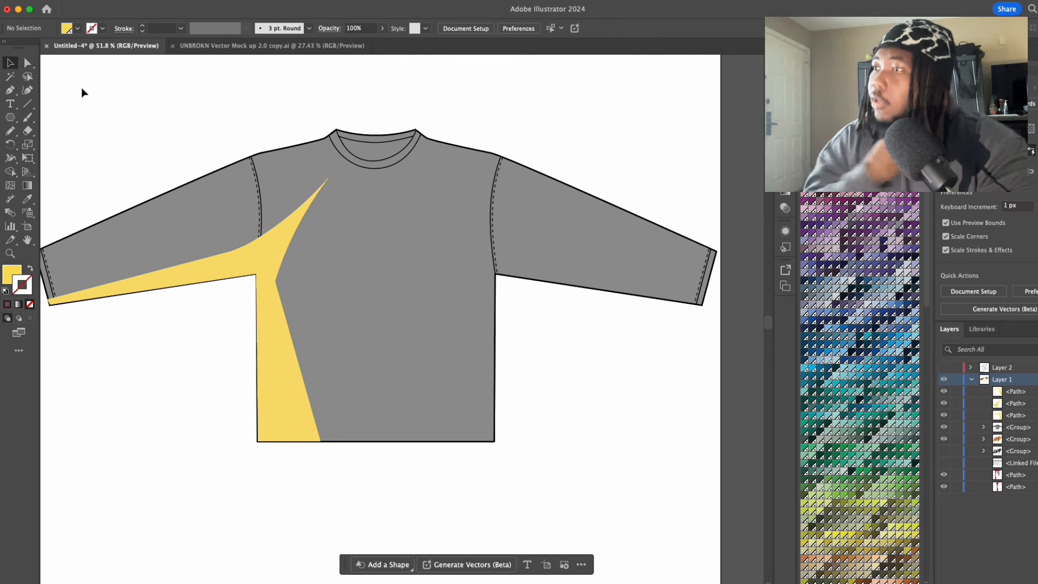
pyautogui.click(272, 309)
pyautogui.click(261, 194)
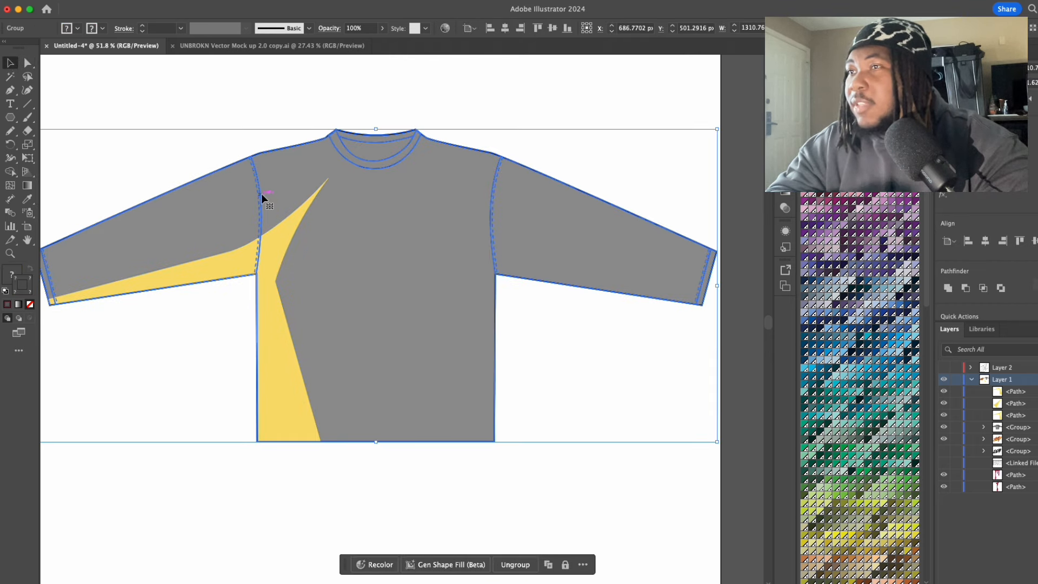
pyautogui.click(242, 108)
pyautogui.press('super+v')
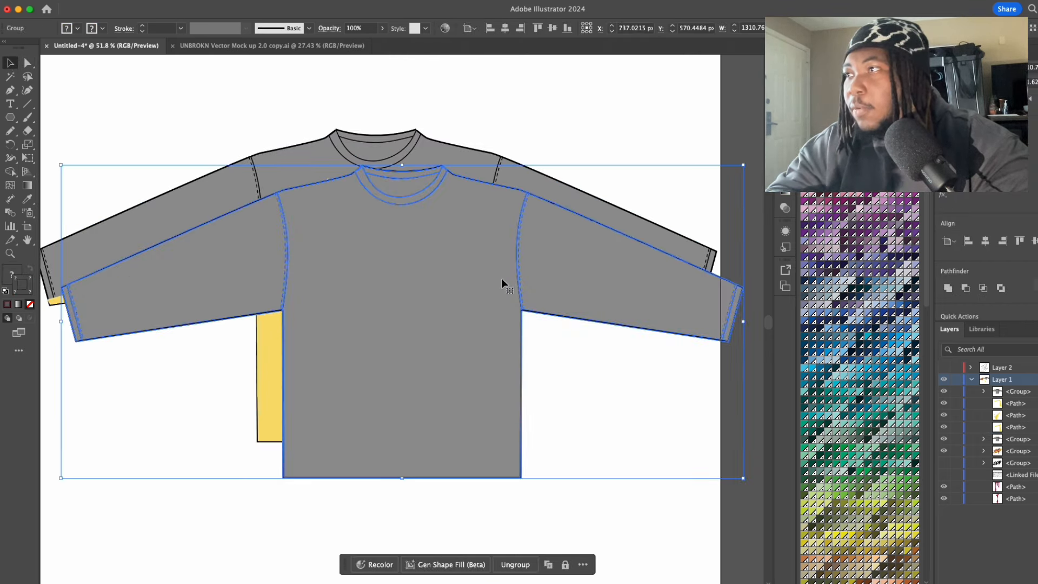
pyautogui.press('super+z')
pyautogui.doubleClick(261, 202)
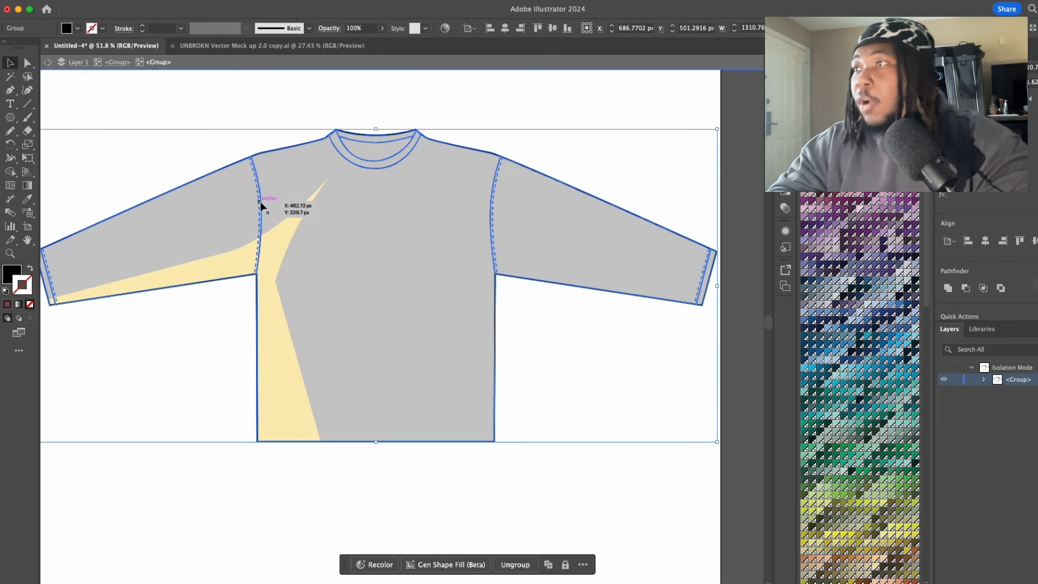
pyautogui.doubleClick(213, 111)
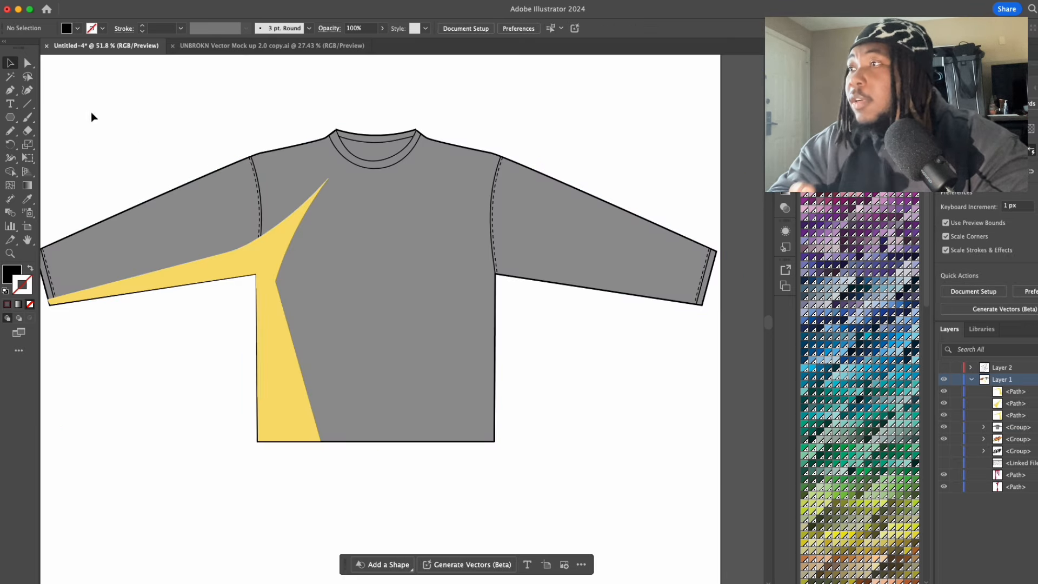
pyautogui.press('a')
pyautogui.hscroll(-2, 203, 213)
pyautogui.click(224, 225)
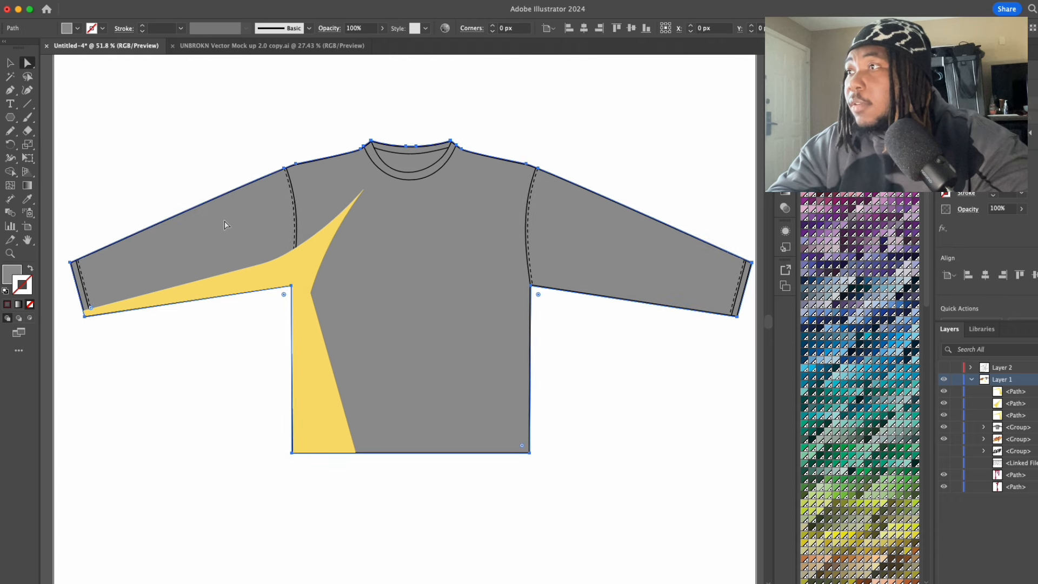
pyautogui.press('v')
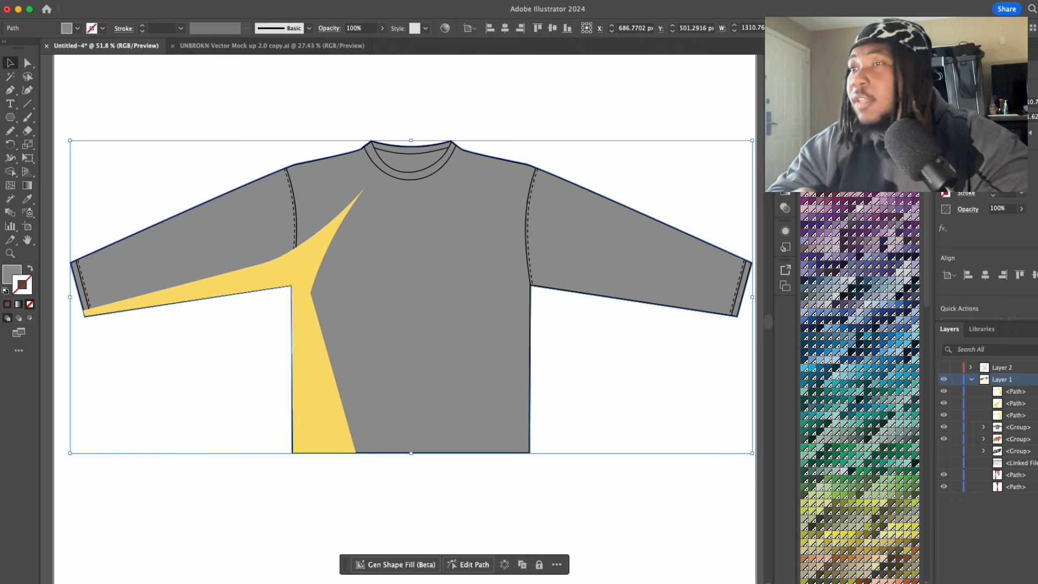
pyautogui.press('/')
pyautogui.scroll(2, 611, 253)
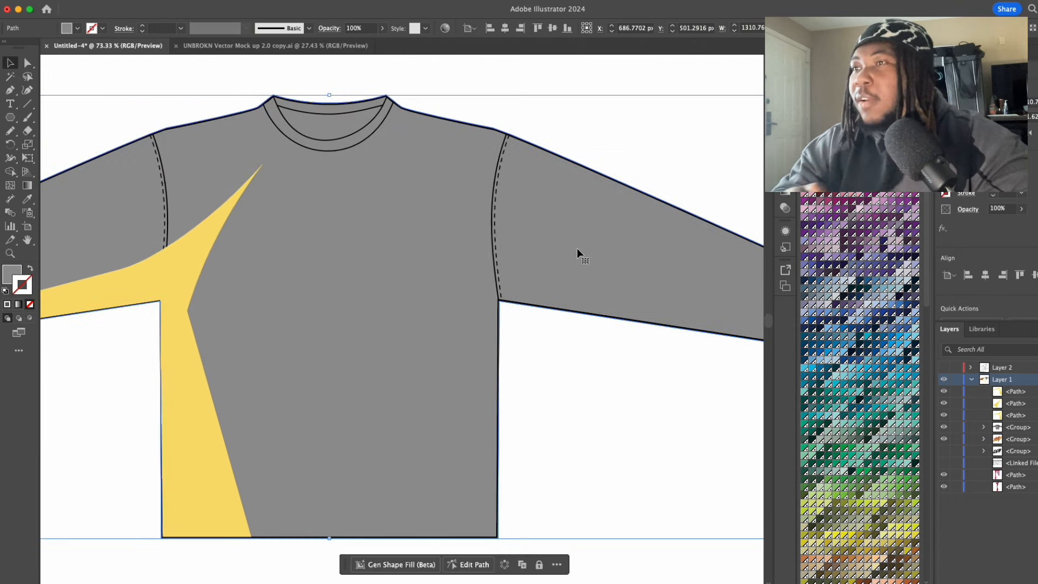
pyautogui.click(439, 232)
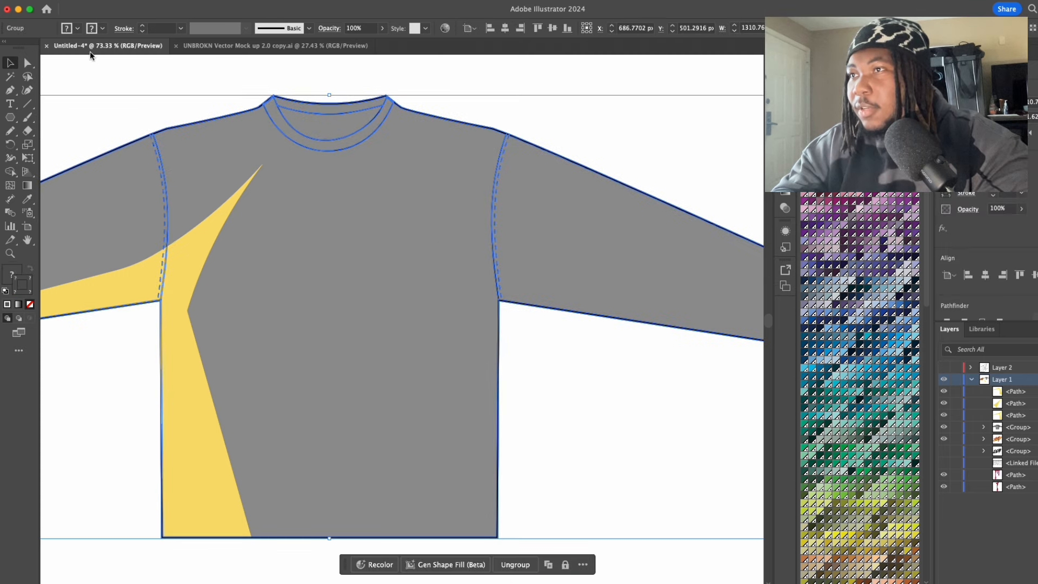
# Step: Select only the grey shirt body path, swap its fill and stroke for a red #c55341 fill, and remove the stroke
pyautogui.click(28, 64)
pyautogui.click(345, 266)
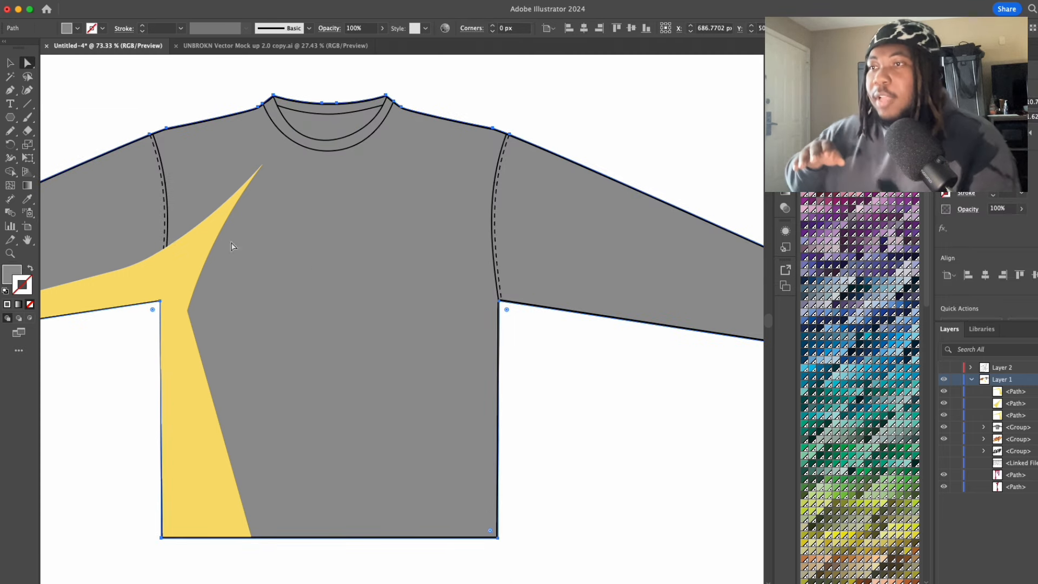
pyautogui.click(9, 63)
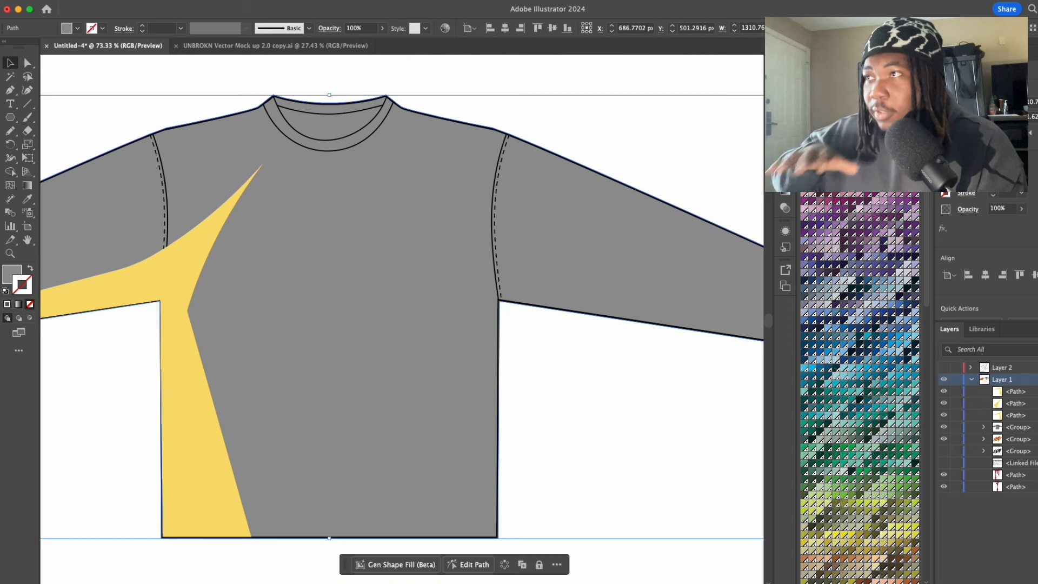
pyautogui.press('super+z')
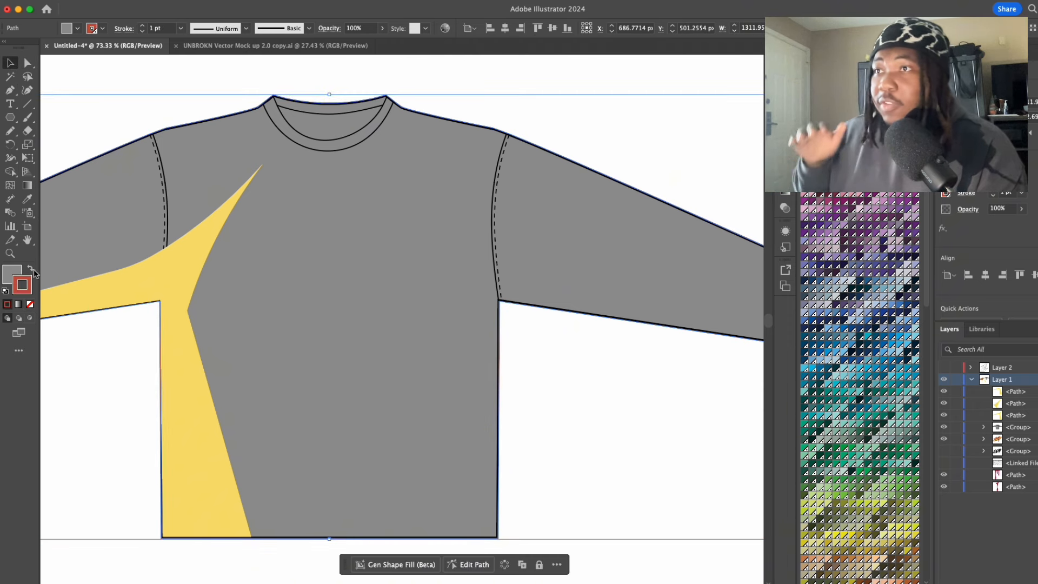
pyautogui.click(31, 268)
pyautogui.click(30, 304)
pyautogui.click(12, 274)
pyautogui.scroll(-1, 841, 195)
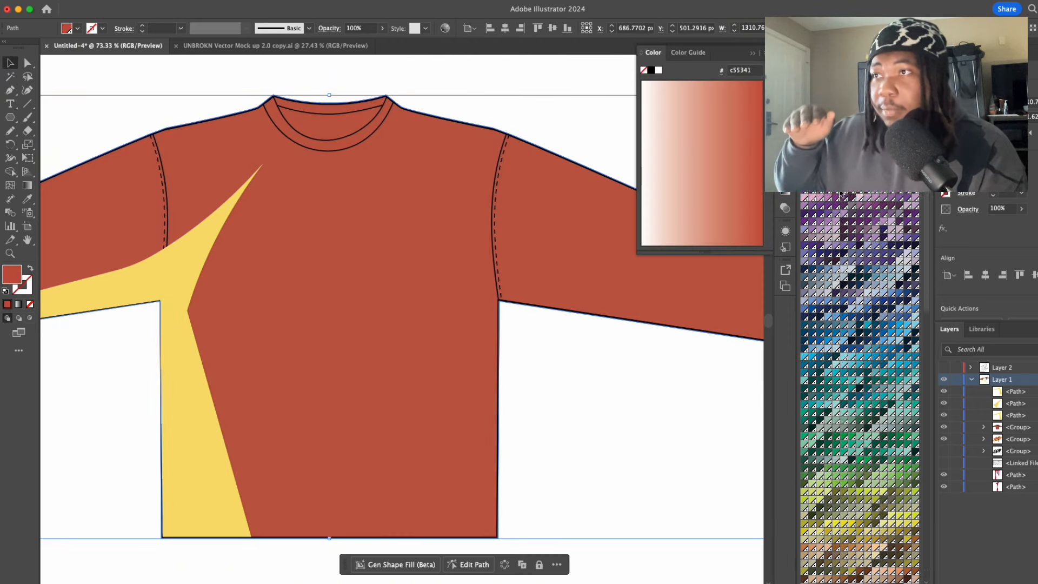
# Step: Try red, salmon and orange swatches as the shirt body's fill, including #ef454e, #ee8d79, #f3724a and #f79c86
pyautogui.scroll(-10, 844, 324)
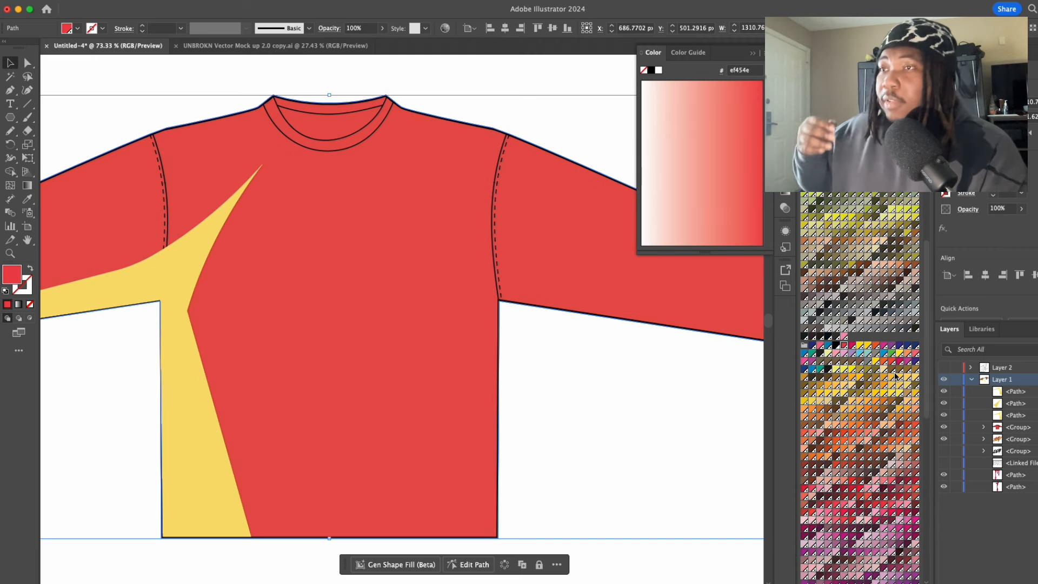
pyautogui.click(916, 370)
pyautogui.click(842, 484)
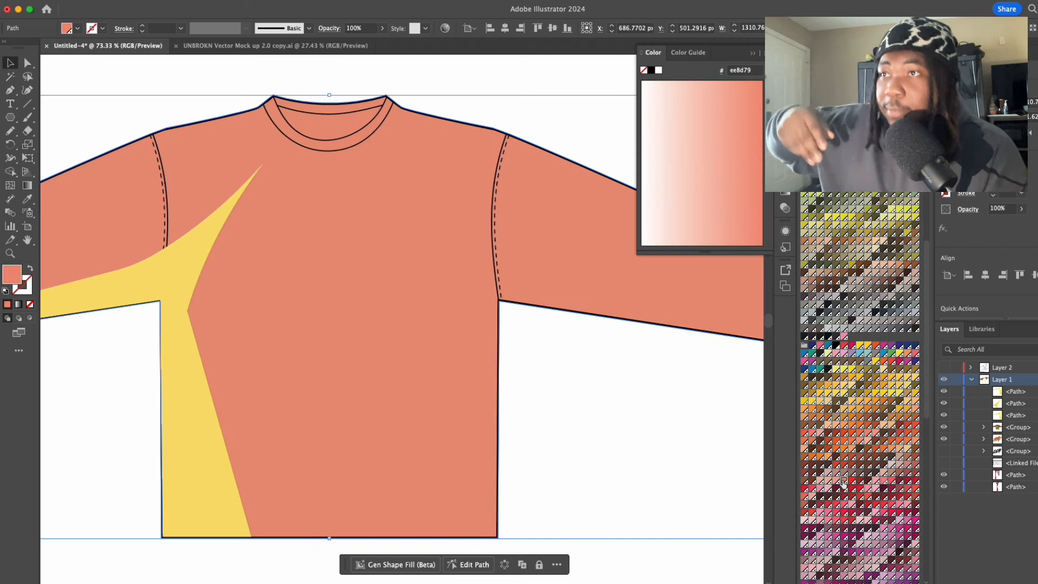
pyautogui.click(847, 438)
pyautogui.click(858, 437)
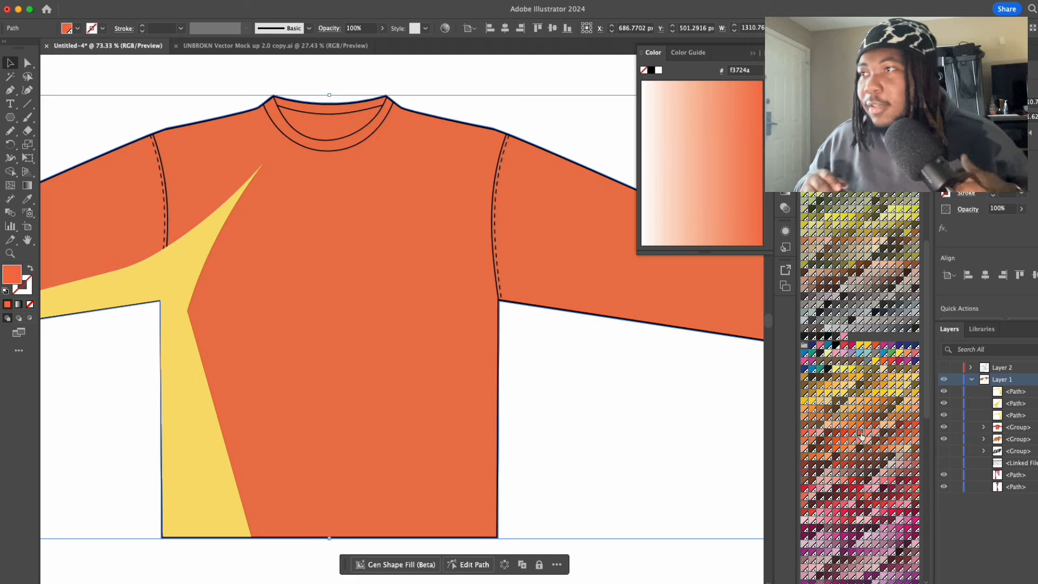
pyautogui.click(867, 433)
pyautogui.click(876, 433)
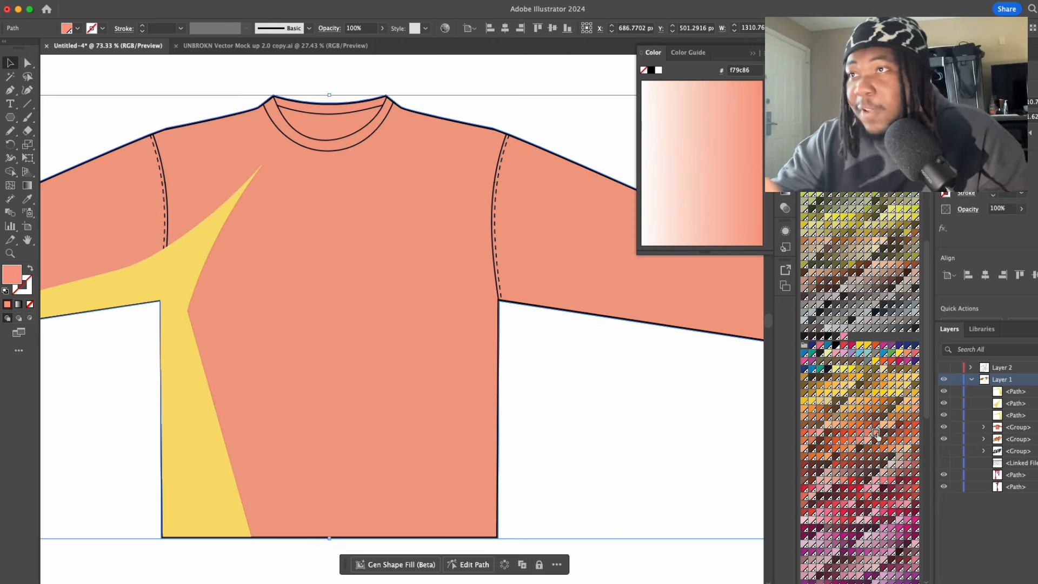
# Step: Fill the shirt body with the tan swatch #ebce83 and lighten it to beige #e2d8c3 in the Color Picker
pyautogui.click(828, 401)
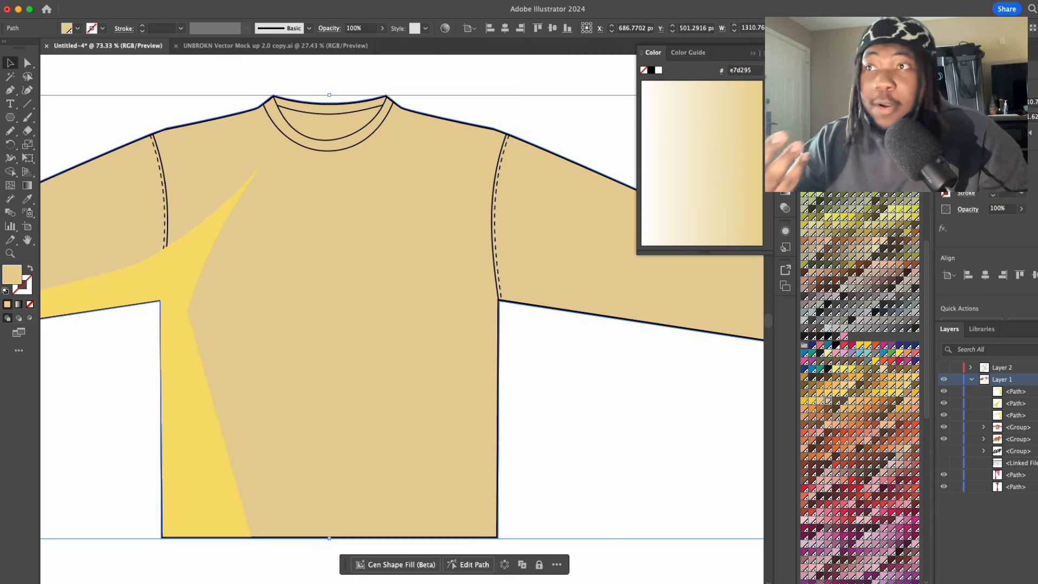
pyautogui.click(821, 403)
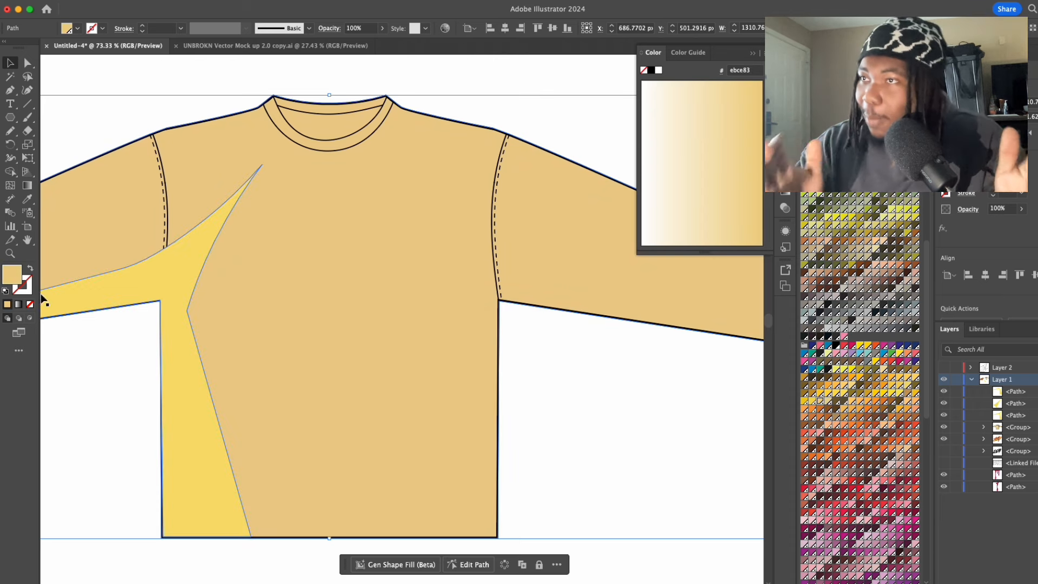
pyautogui.doubleClick(17, 276)
pyautogui.click(587, 228)
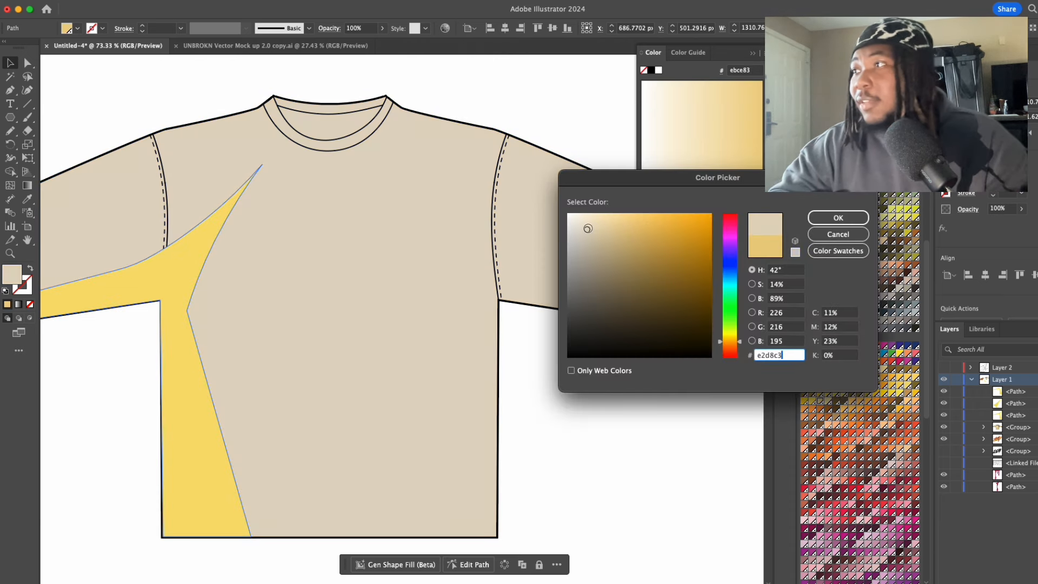
pyautogui.click(847, 222)
pyautogui.click(591, 388)
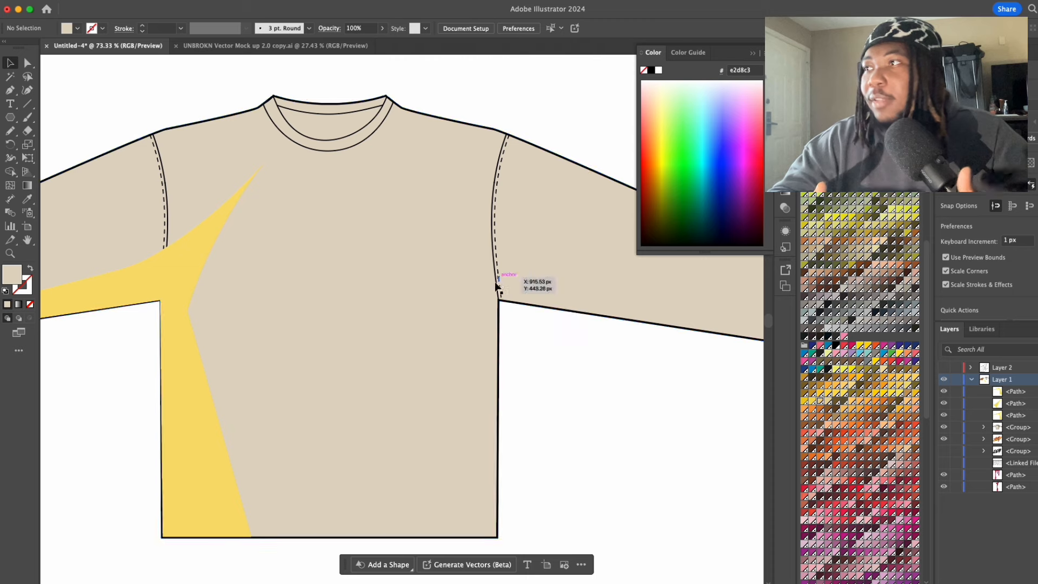
# Step: Place the shirt's black outline and stitching linework in front of the yellow side panel
pyautogui.moveTo(562, 361); pyautogui.dragTo(498, 366)
pyautogui.scroll(2, 408, 306)
pyautogui.scroll(-1, 407, 306)
pyautogui.hscroll(-4, 407, 306)
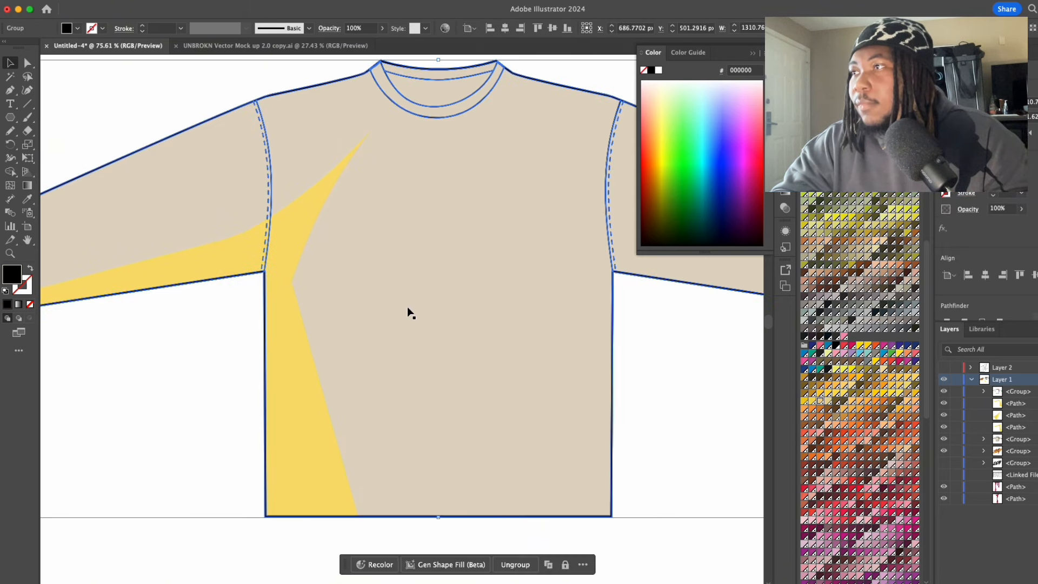
# Step: Recolor the yellow sleeve and side panel on the shirt with the red swatch #ef454e
pyautogui.click(280, 354)
pyautogui.click(844, 345)
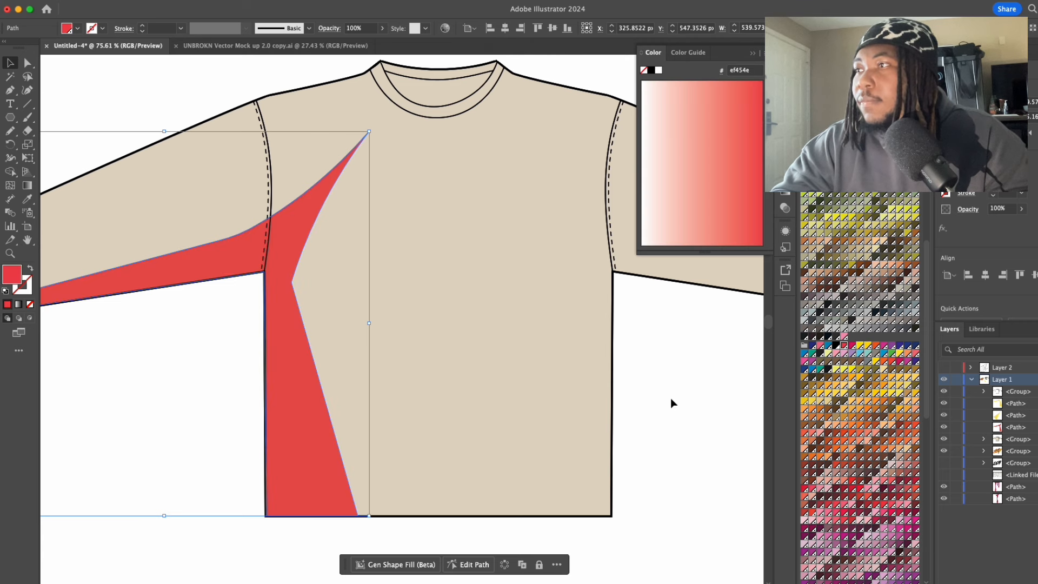
pyautogui.click(670, 398)
# Step: Reflect a copy of the red side panel horizontally and align it with the shirt's opposite sleeve and side
pyautogui.scroll(1, 378, 393)
pyautogui.click(281, 417)
pyautogui.rightClick(280, 417)
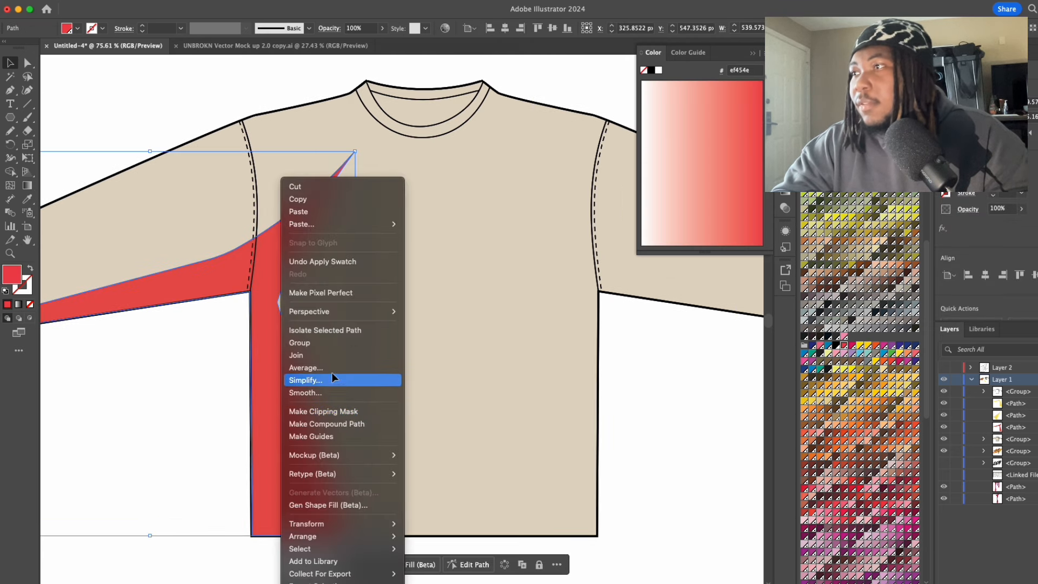
pyautogui.moveTo(354, 523)
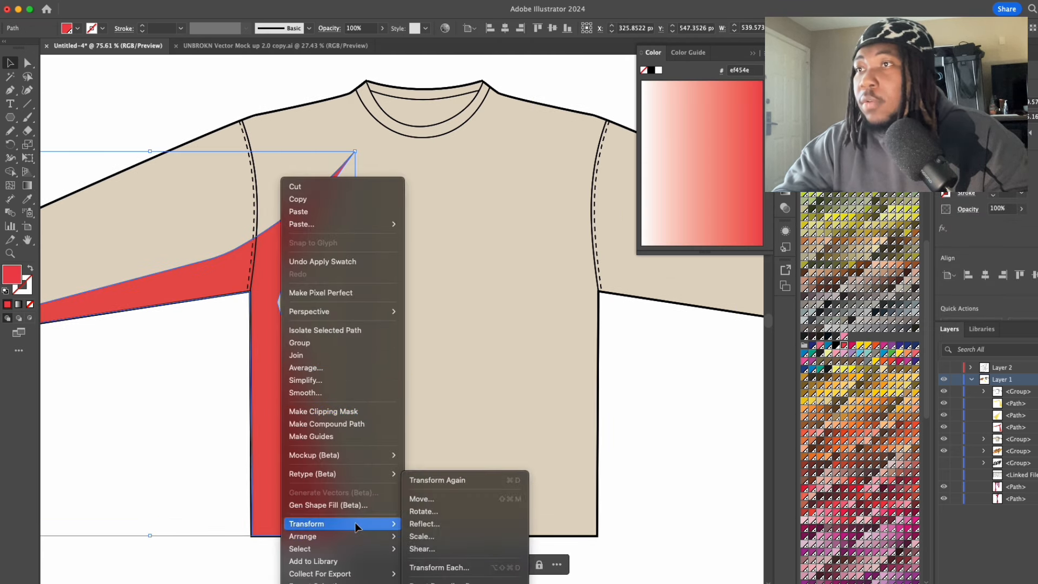
pyautogui.click(420, 530)
pyautogui.click(485, 378)
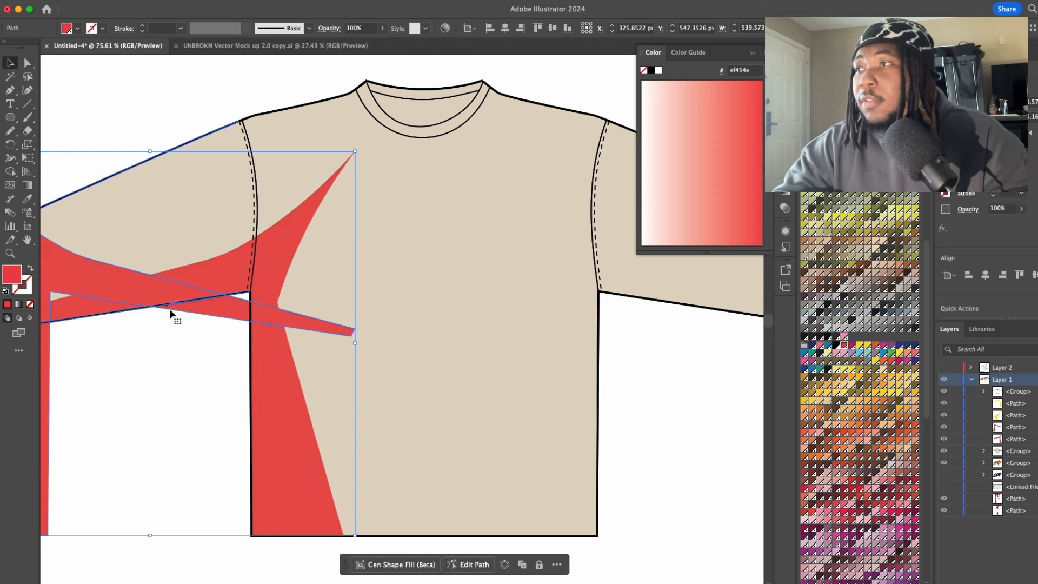
pyautogui.moveTo(194, 312); pyautogui.dragTo(705, 329)
pyautogui.click(621, 450)
pyautogui.scroll(-5, 622, 451)
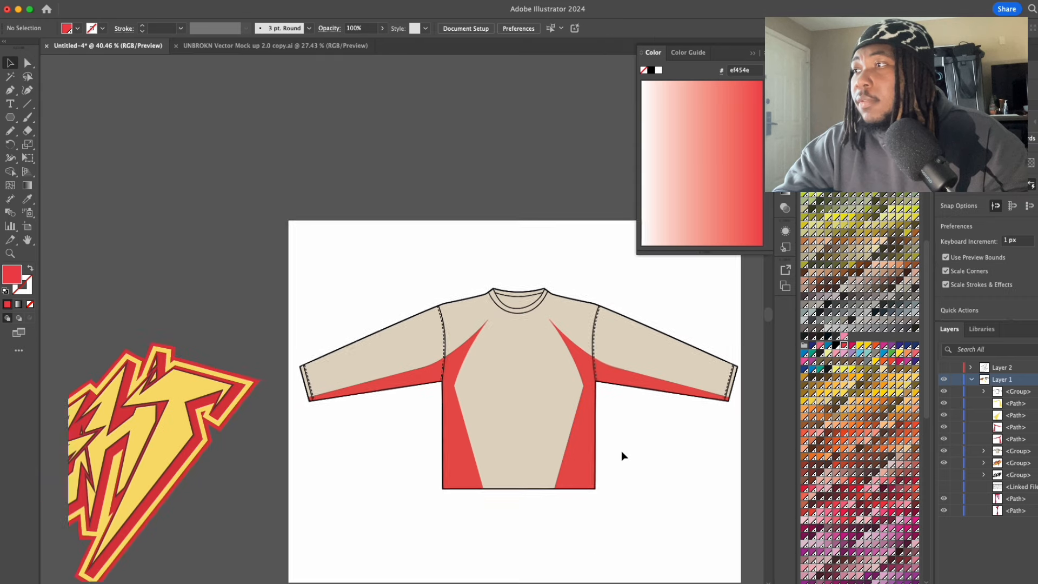
pyautogui.hscroll(2, 620, 460)
pyautogui.scroll(-1, 618, 464)
pyautogui.click(759, 53)
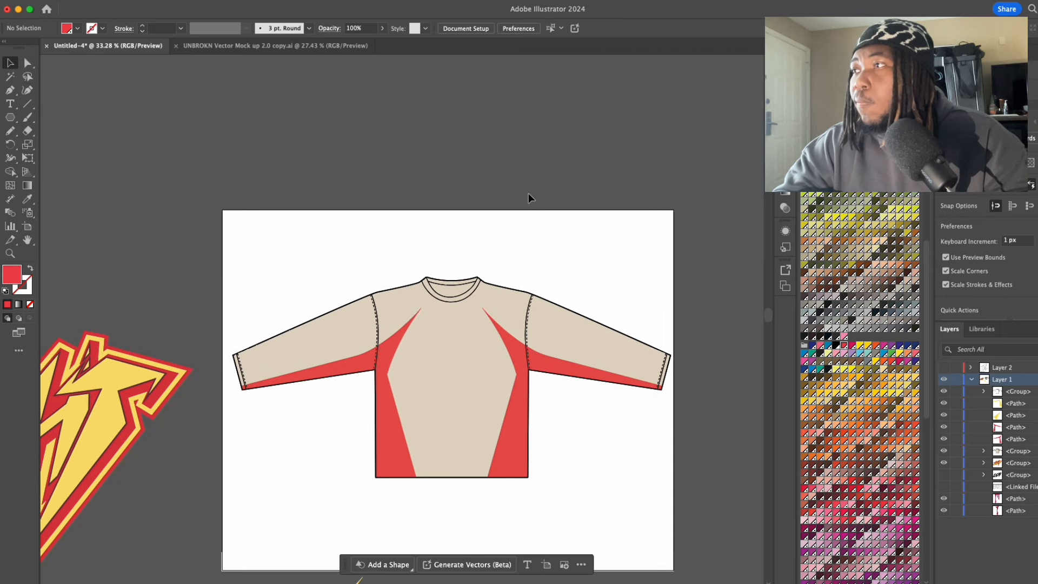
# Step: Move the EIGHT lettering onto the shirt and scale it down to fit across the chest between the red panels
pyautogui.scroll(-2, 529, 198)
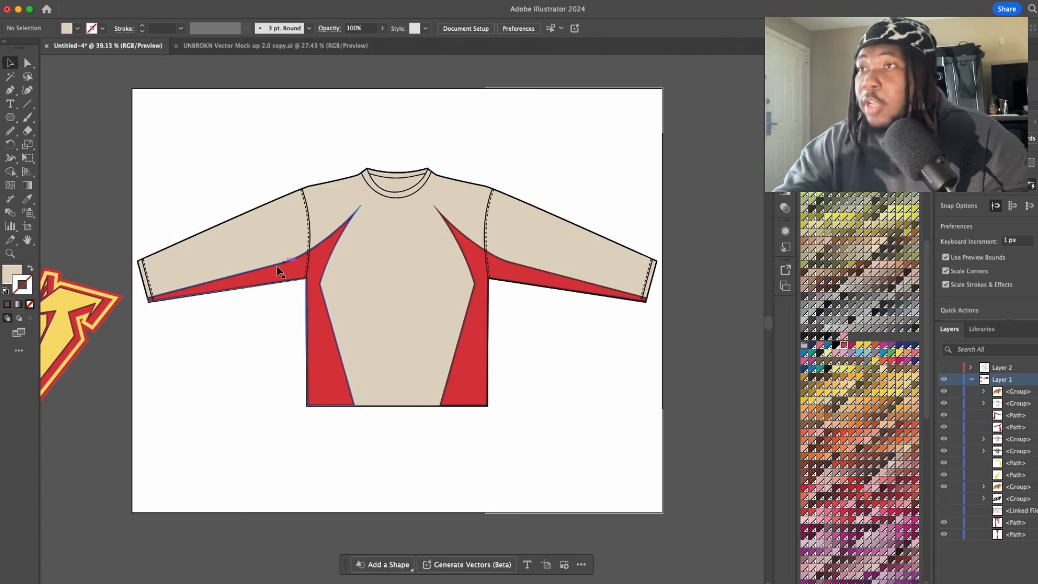
pyautogui.hscroll(-2, 146, 339)
pyautogui.moveTo(87, 305); pyautogui.dragTo(497, 232)
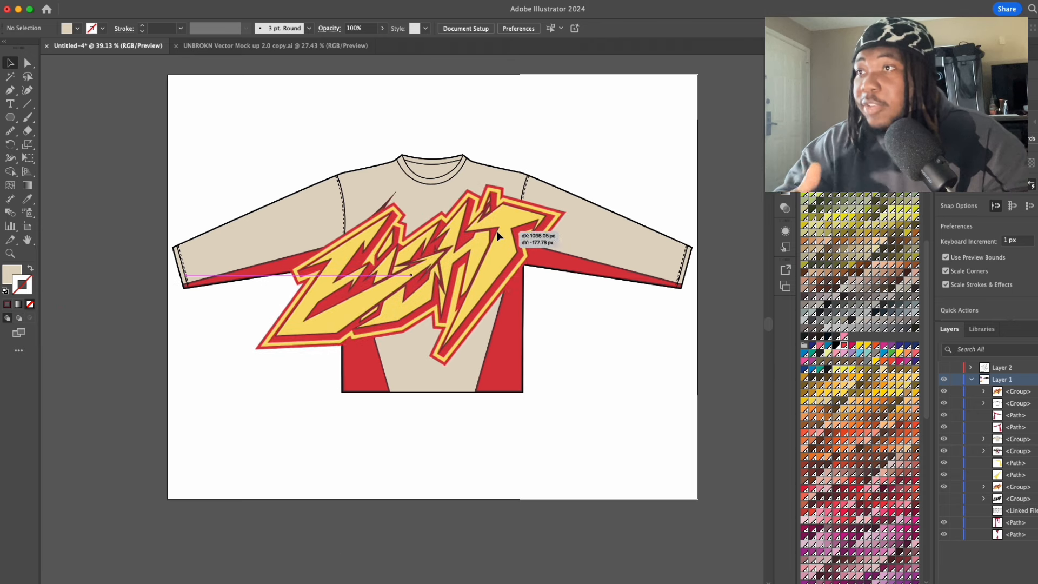
pyautogui.moveTo(587, 272); pyautogui.dragTo(472, 255)
pyautogui.click(621, 331)
pyautogui.scroll(3, 620, 331)
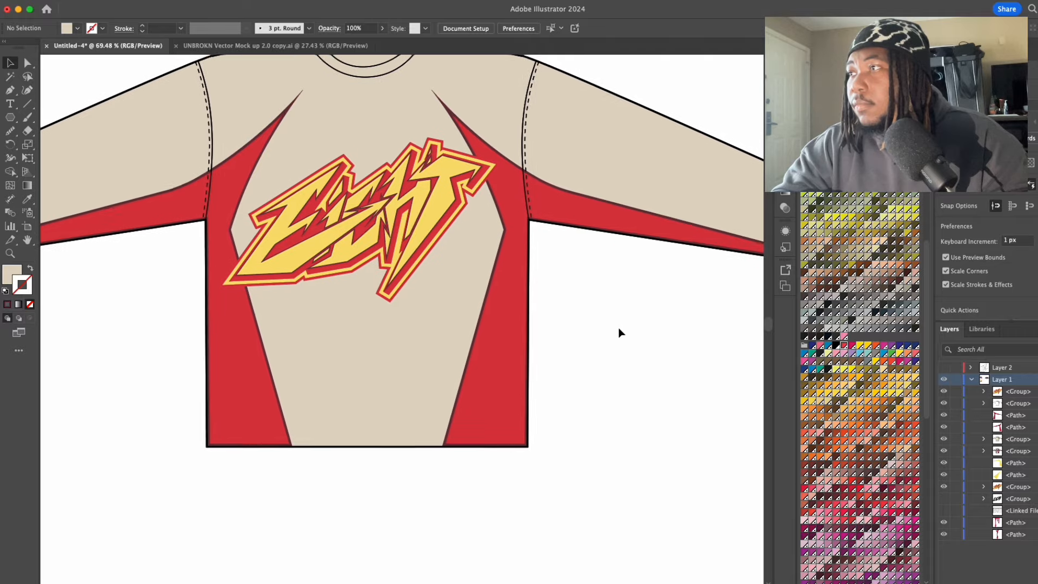
pyautogui.scroll(-2, 620, 331)
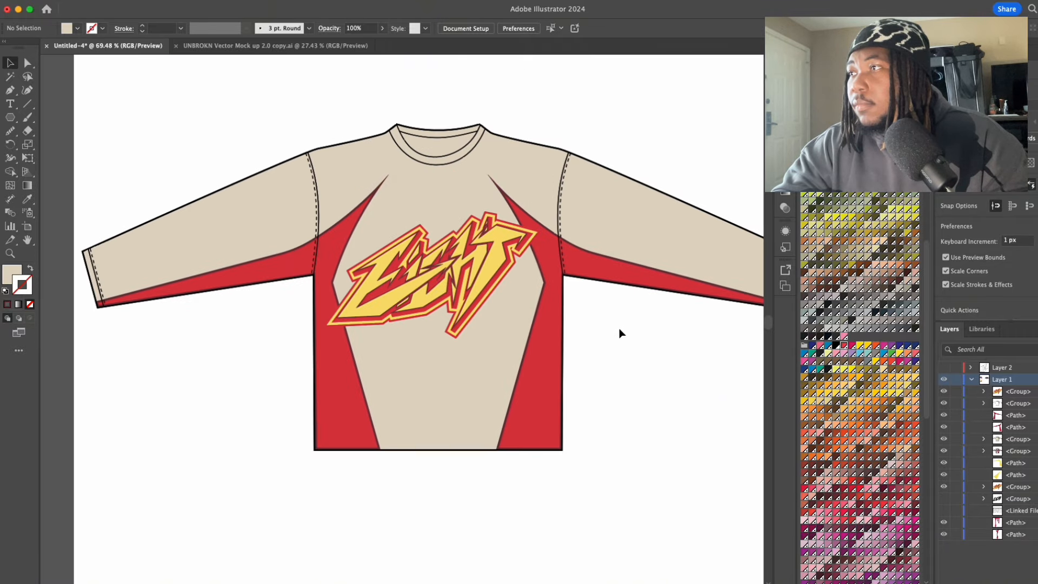
pyautogui.scroll(-3, 619, 333)
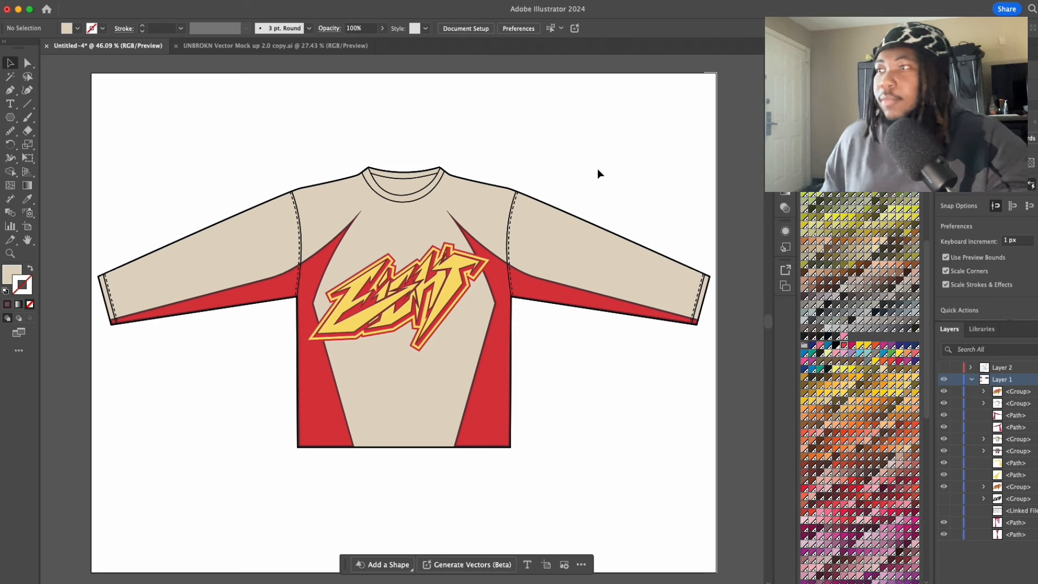
pyautogui.scroll(2, 549, 345)
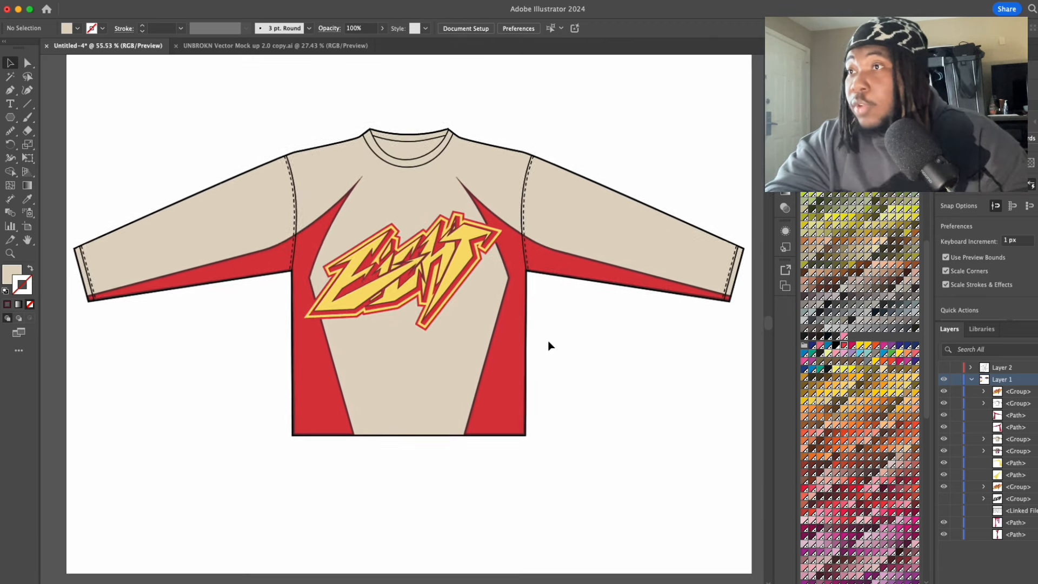
pyautogui.scroll(-2, 548, 345)
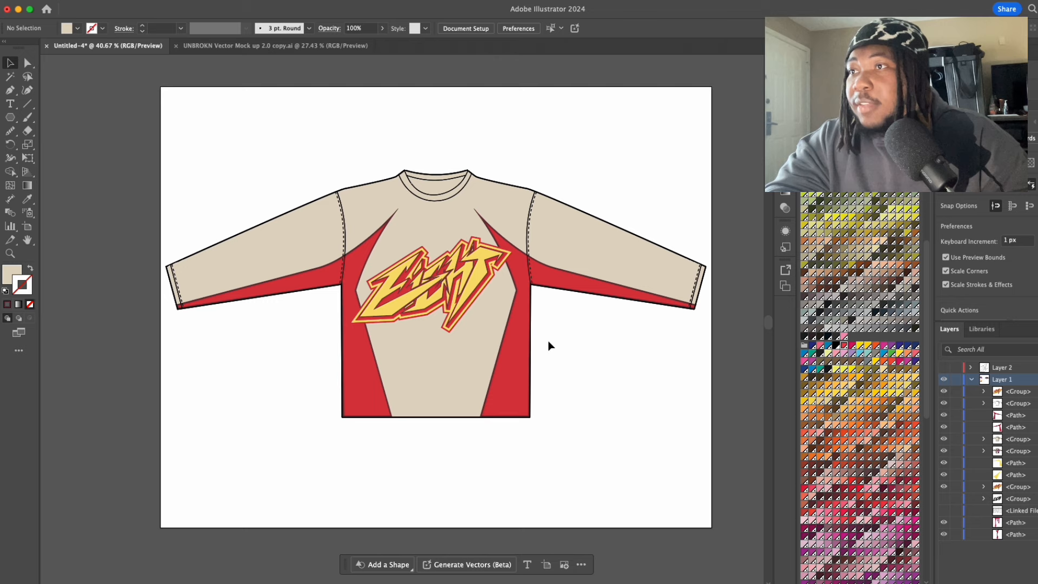